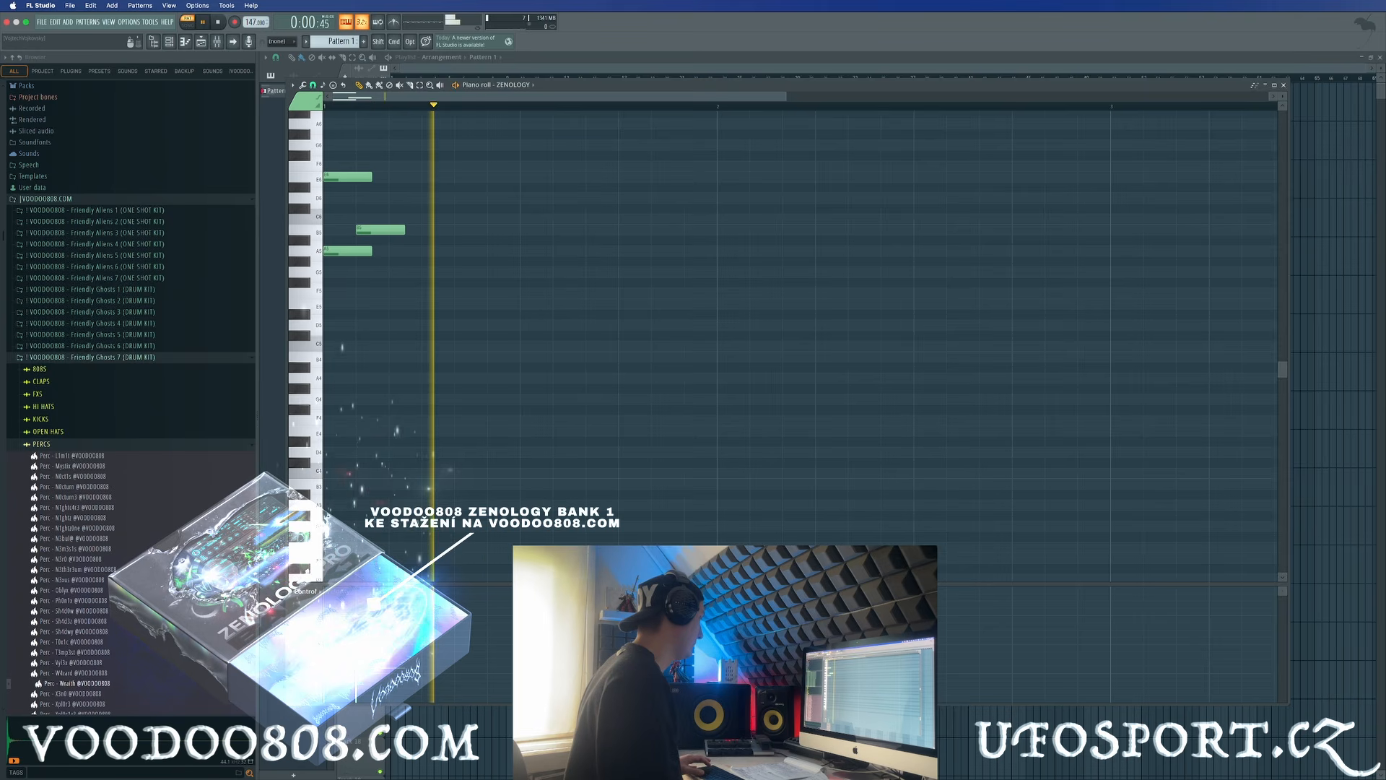
# Duplicate the three-note phrase until it repeats four times in the piano roll
pyautogui.press('super+a')
pyautogui.press('super+b')
pyautogui.press('super+d')
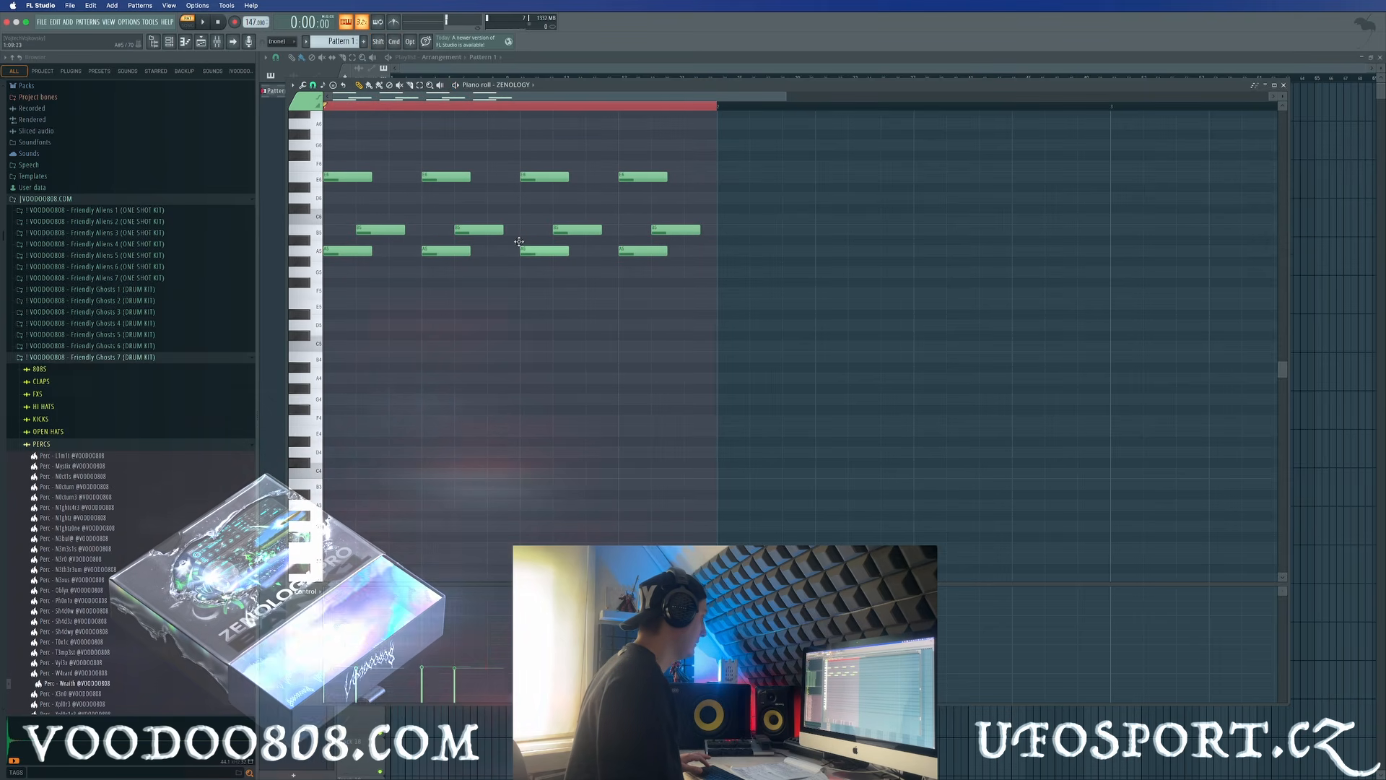
# Add an extra note to the third and fourth repeats, and duplicate the whole phrase once more to double its length
pyautogui.click(625, 218)
pyautogui.press('super+a')
pyautogui.press('super+b')
pyautogui.press('super+a')
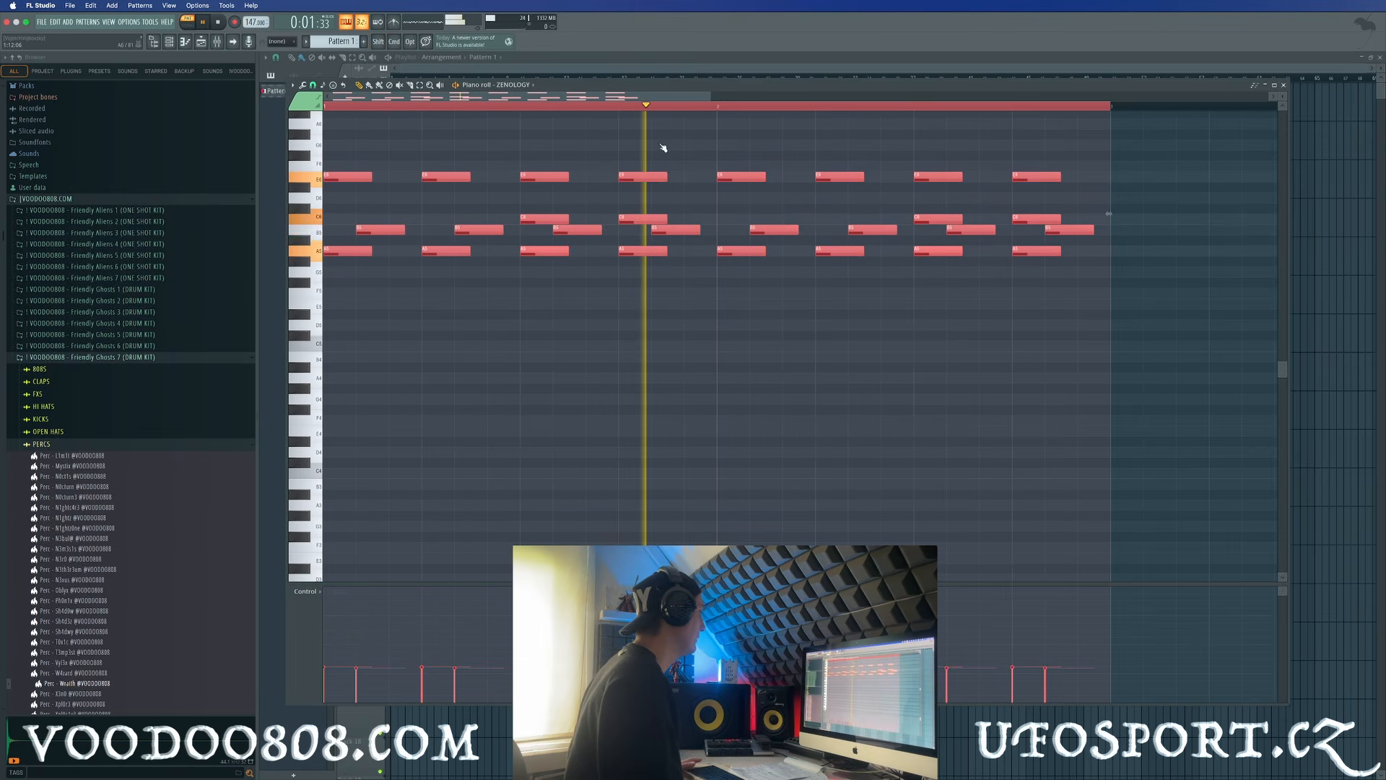
# Add a higher melody note at the start of each of the last two repeats
pyautogui.click(927, 123)
pyautogui.click(1026, 144)
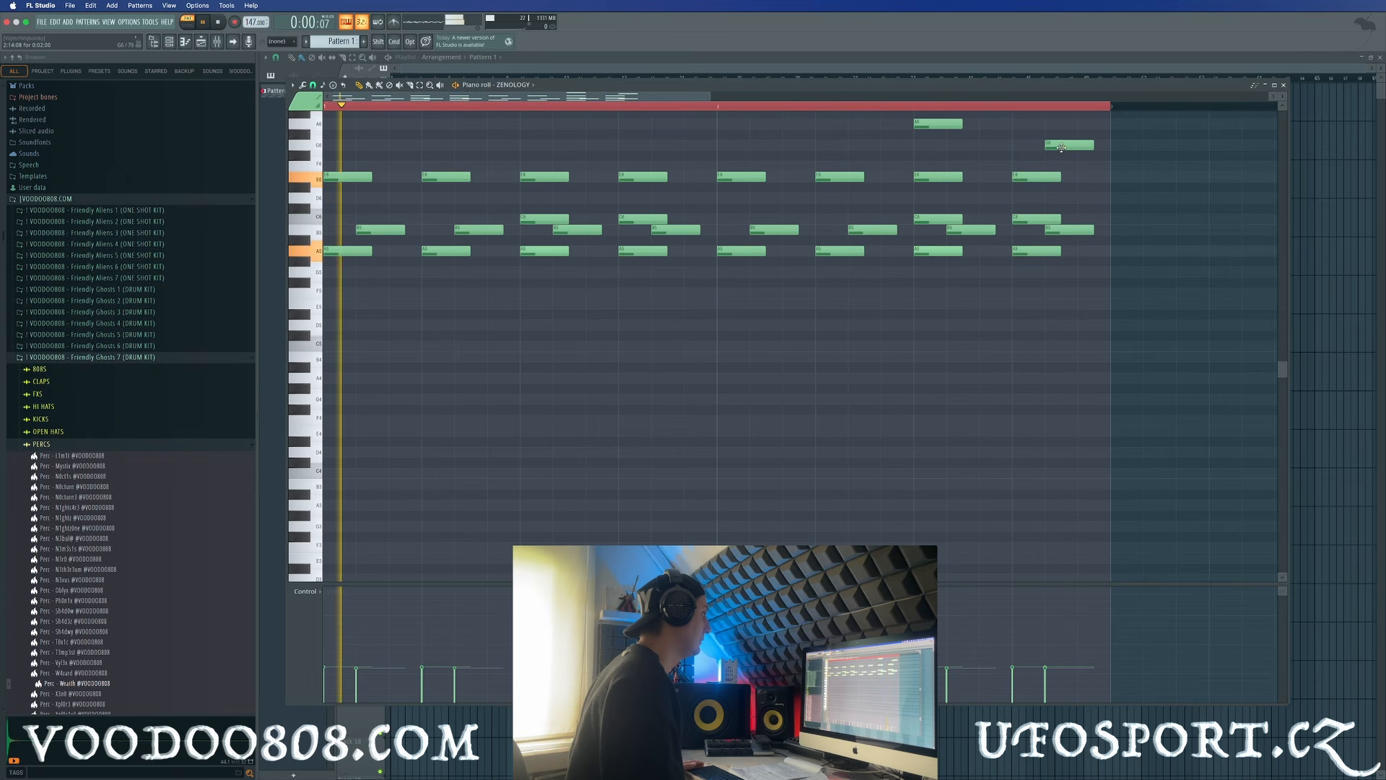
pyautogui.moveTo(915, 124); pyautogui.dragTo(916, 165)
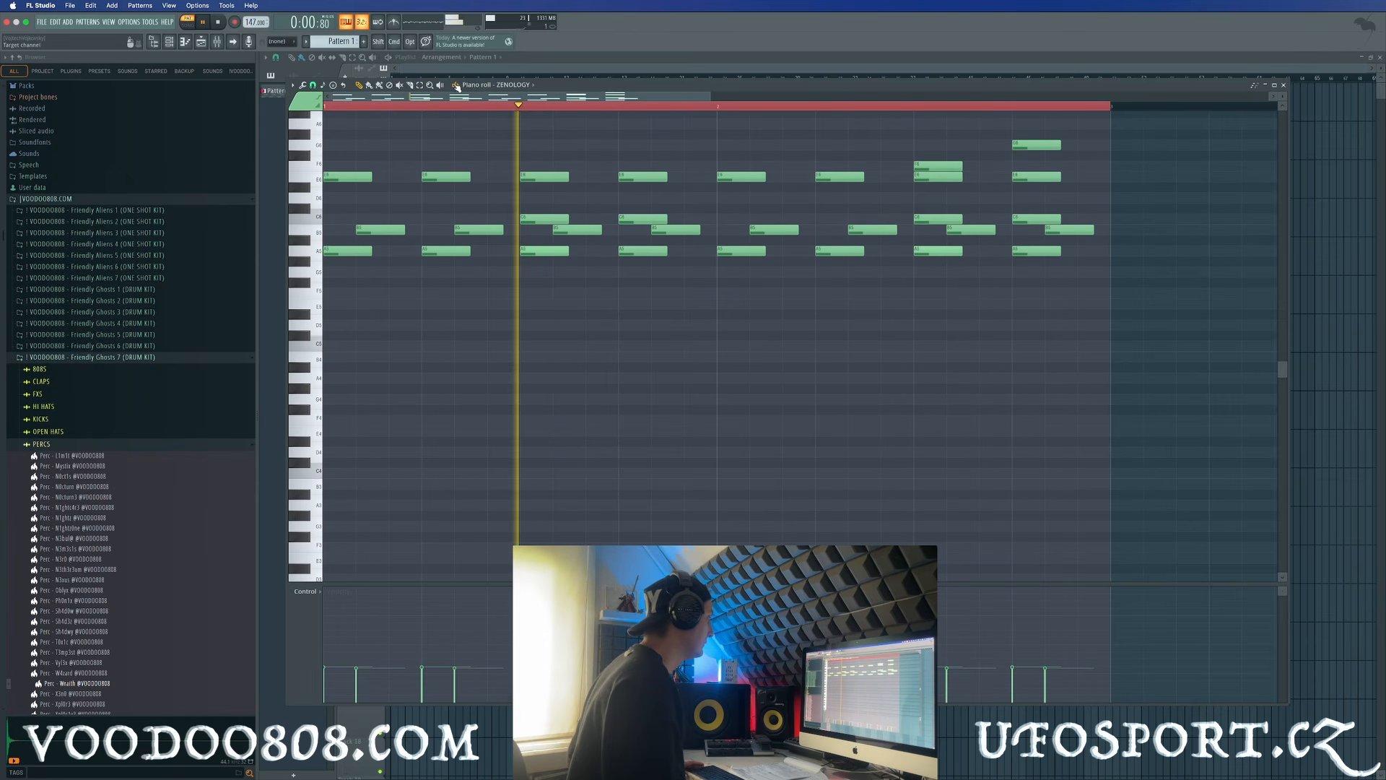
# Clone the ZENOLOGY channel and copy the melody notes from the original into the clone
pyautogui.press('F6')
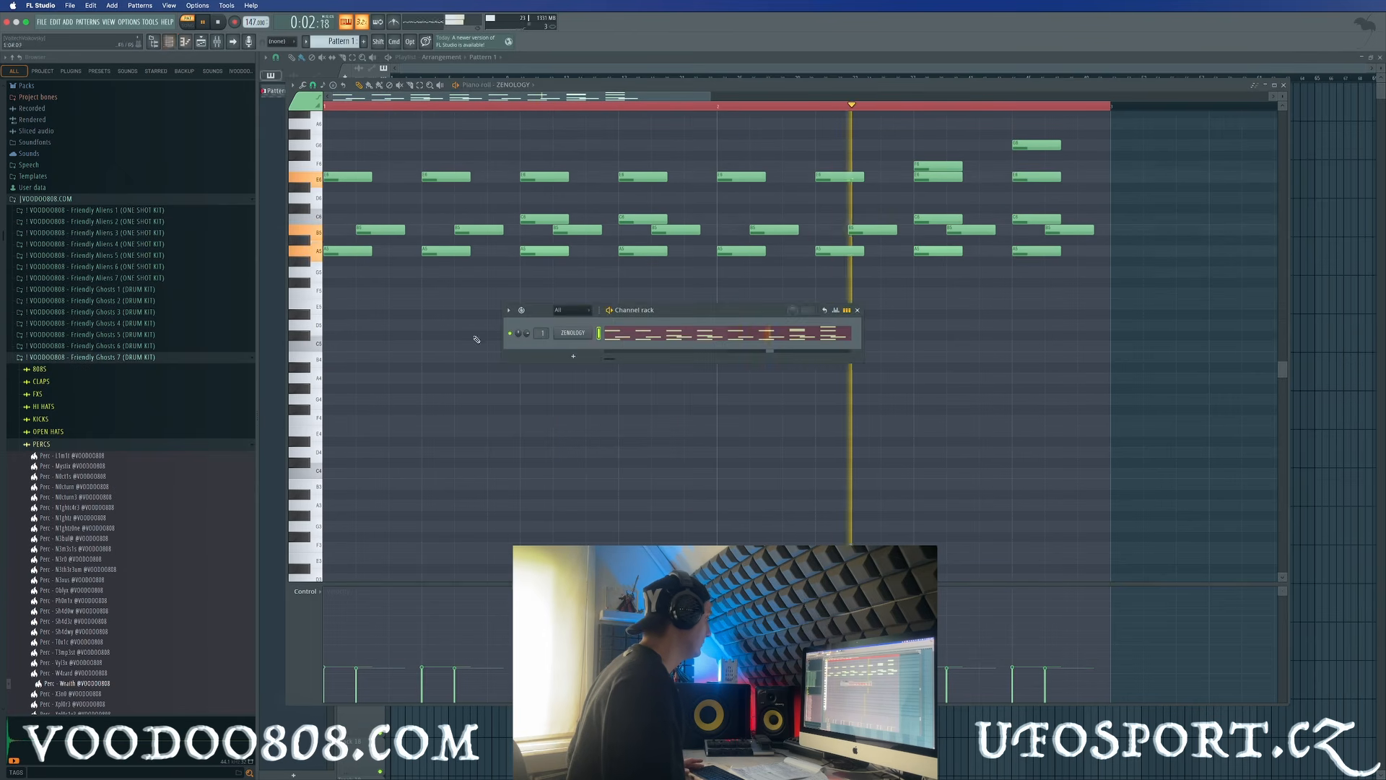
pyautogui.rightClick(593, 330)
pyautogui.click(610, 445)
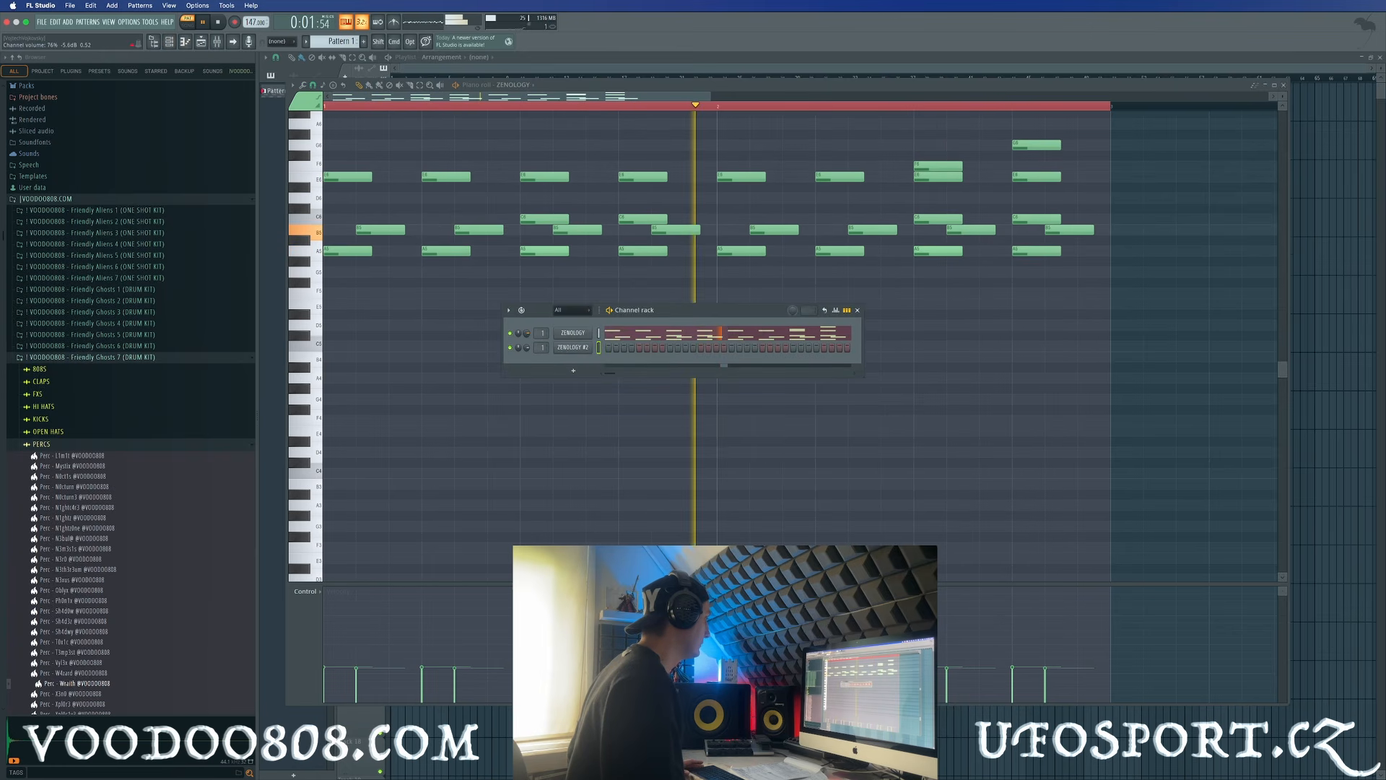
pyautogui.click(598, 333)
pyautogui.press('super+c')
pyautogui.click(598, 347)
pyautogui.press('super+v')
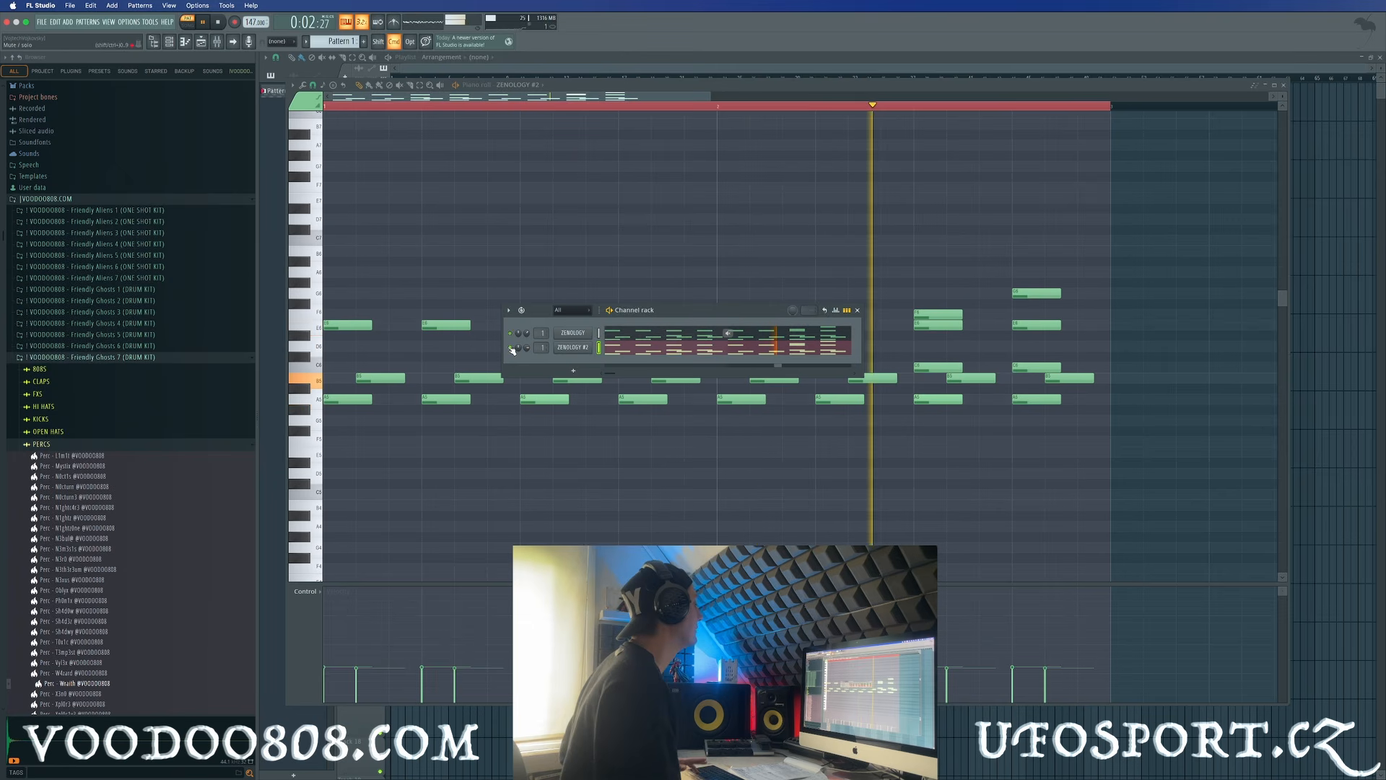
# Load the preset LONDON AT NIGHT from the VOODOO808 - (Zenology Bank 1) bank in ZENOLOGY #2
pyautogui.click(569, 356)
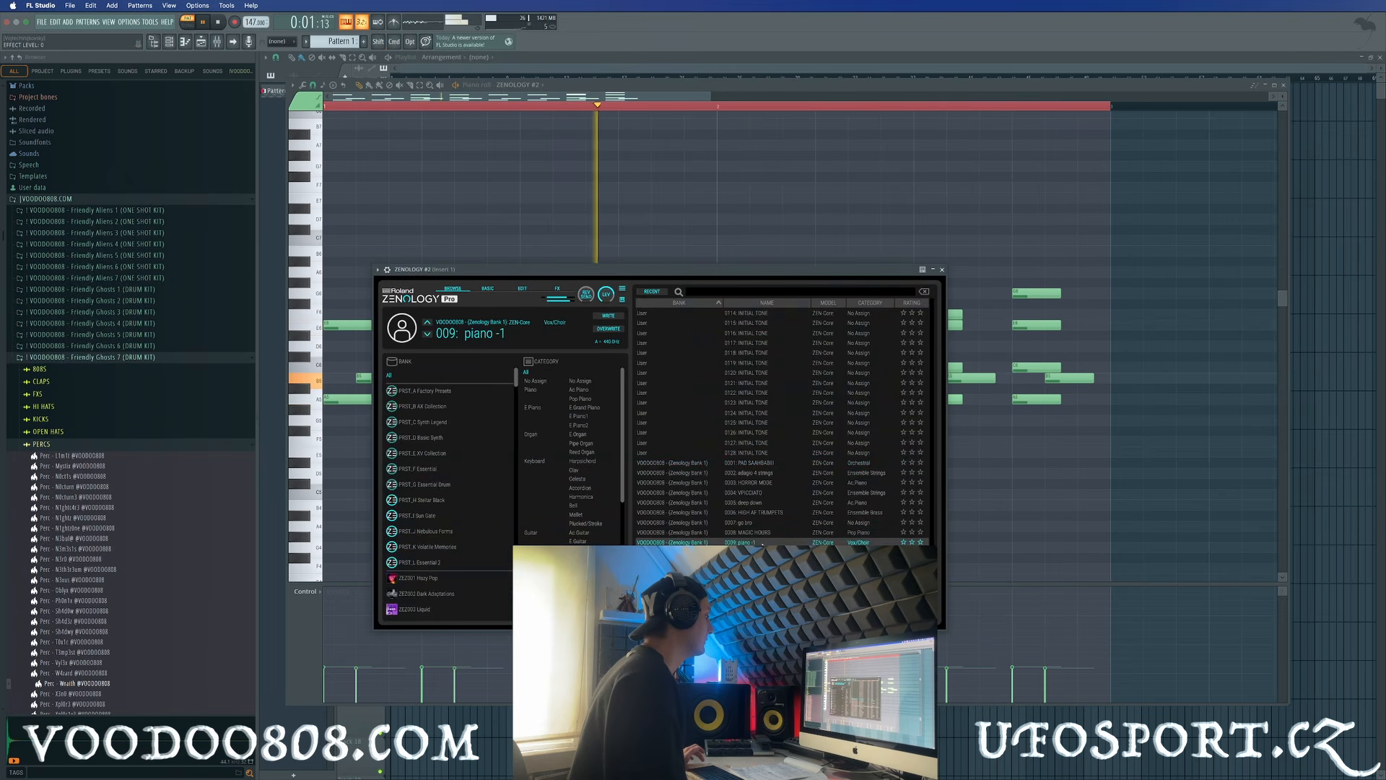
pyautogui.scroll(-5, 570, 462)
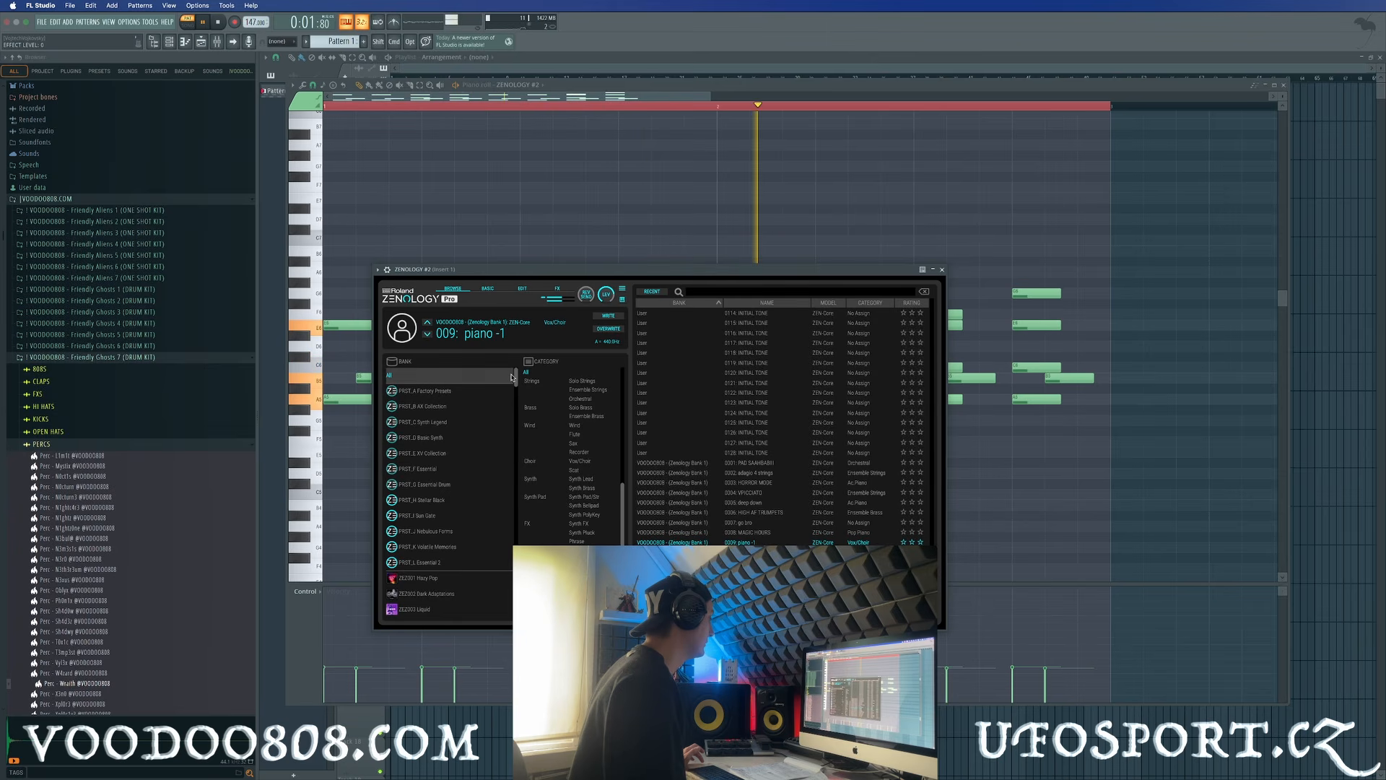
pyautogui.moveTo(517, 381); pyautogui.dragTo(516, 614)
pyautogui.click(462, 600)
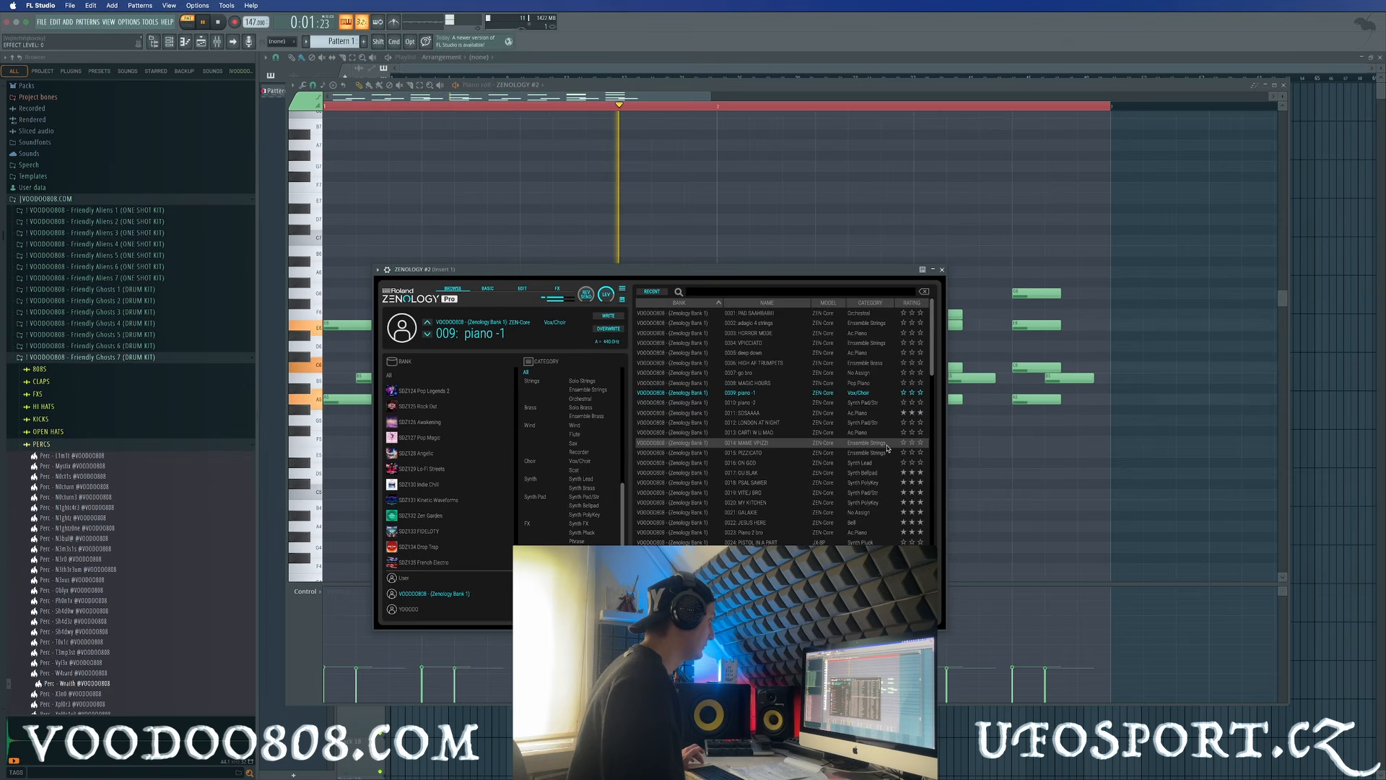
pyautogui.click(885, 423)
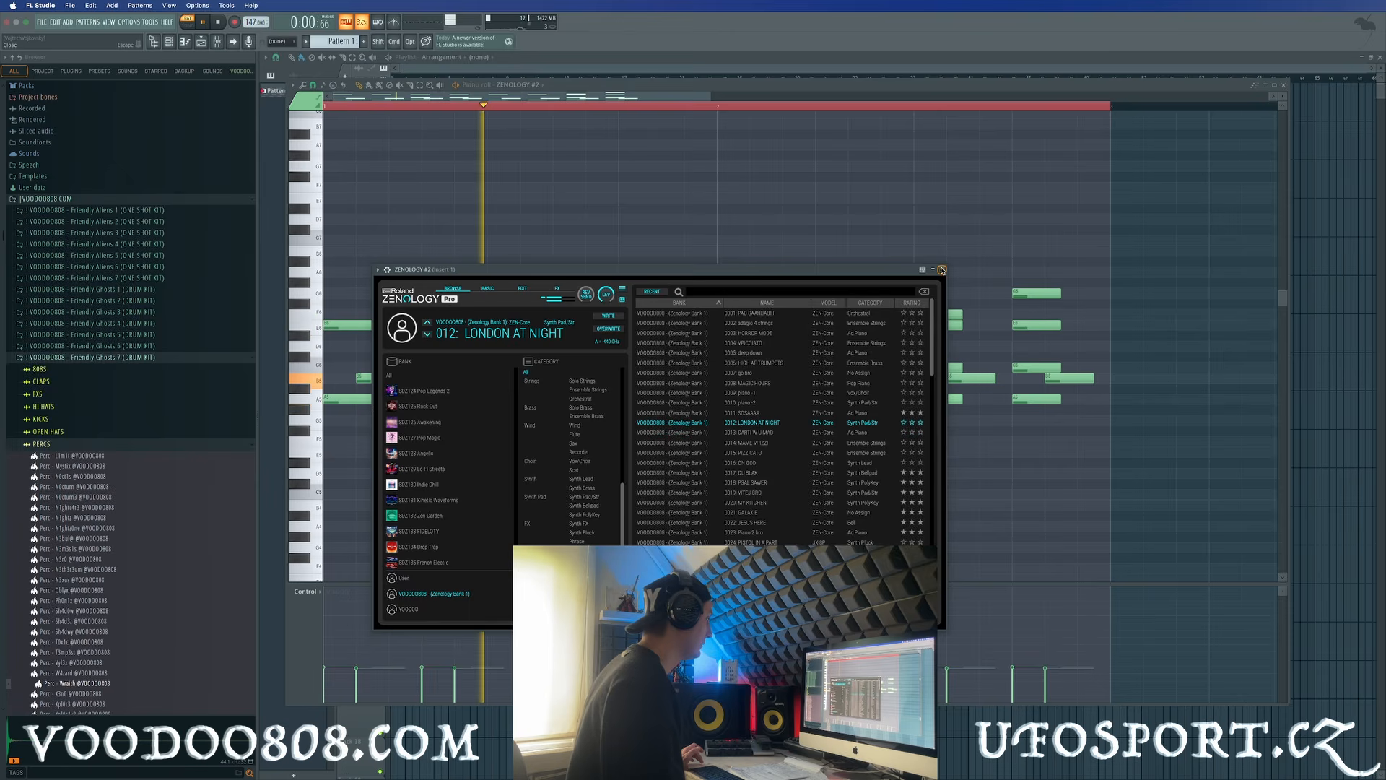
pyautogui.click(943, 270)
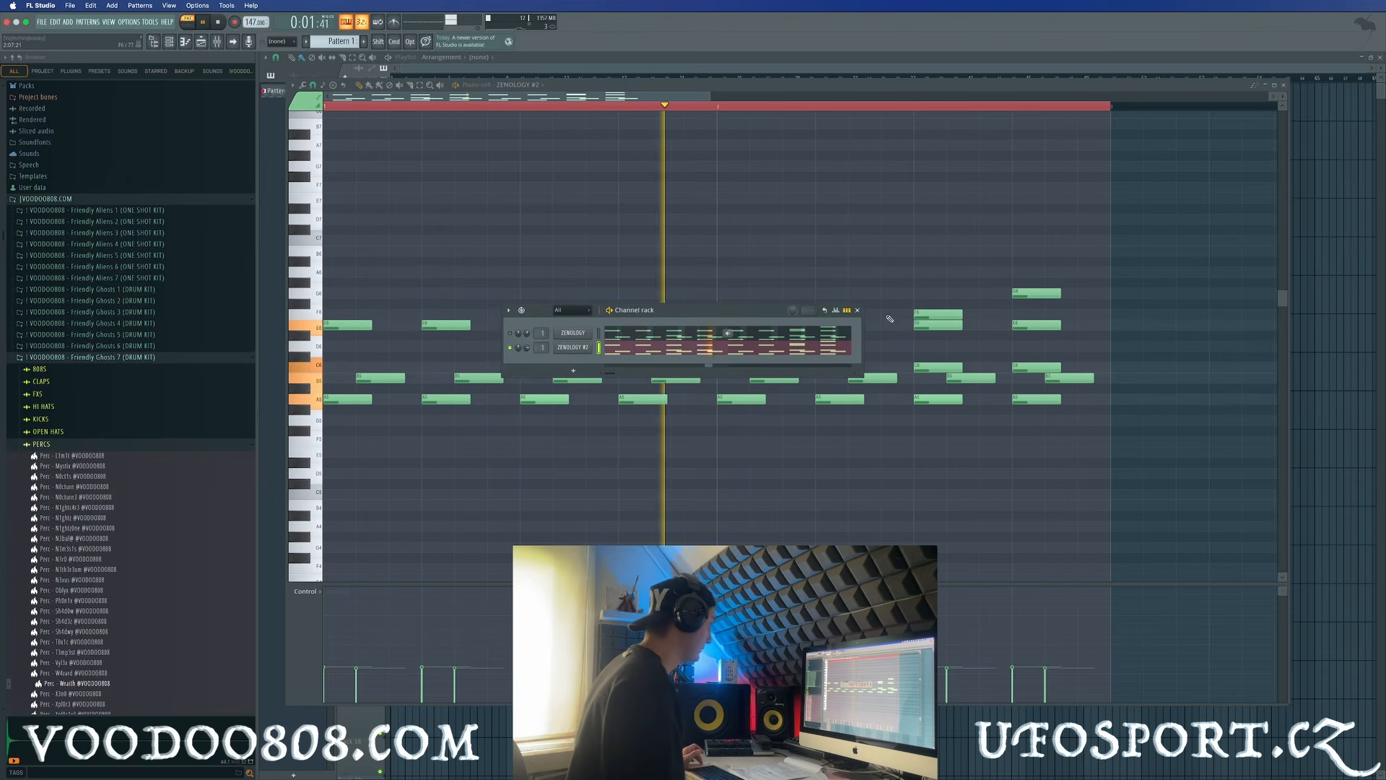
# Clone the ZENOLOGY #2 channel and draw one long A note across almost the whole pattern in the clone's piano roll
pyautogui.rightClick(587, 347)
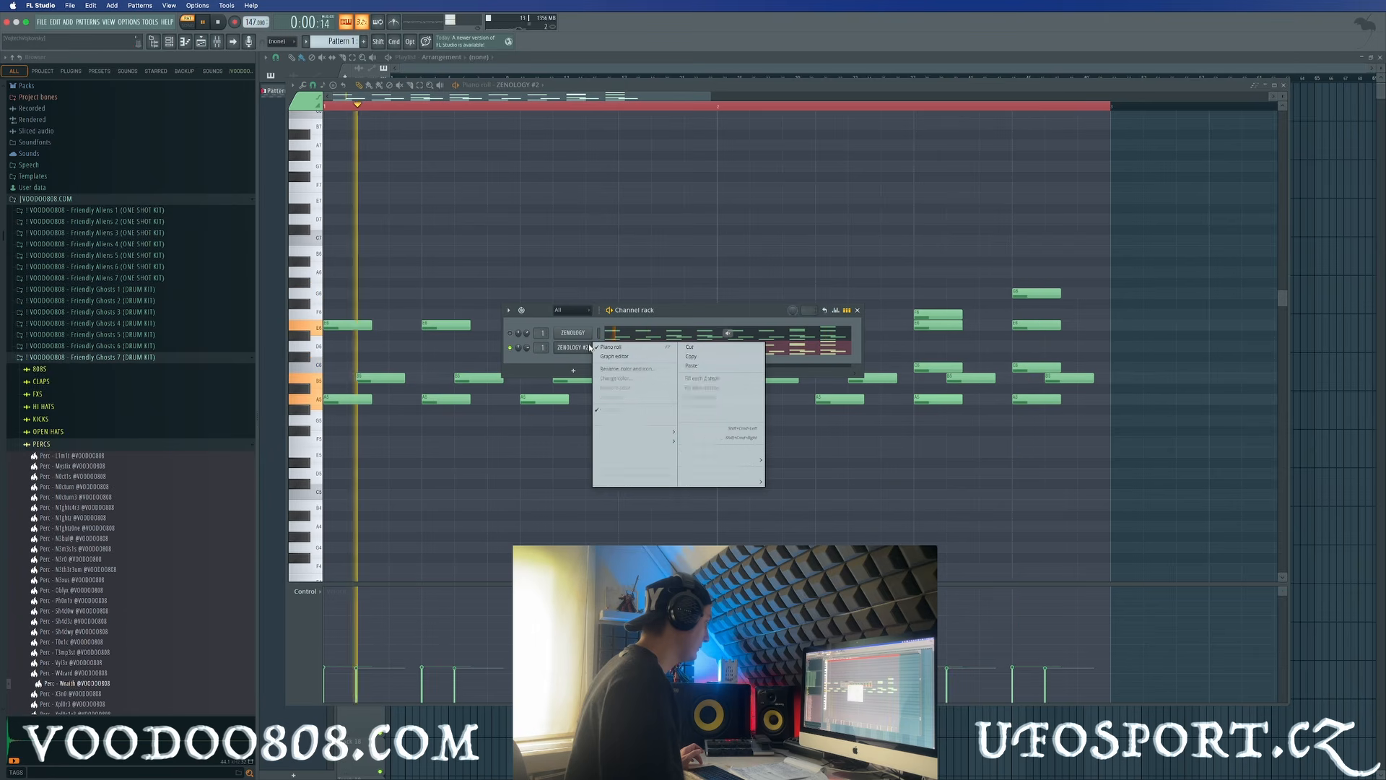
pyautogui.click(645, 481)
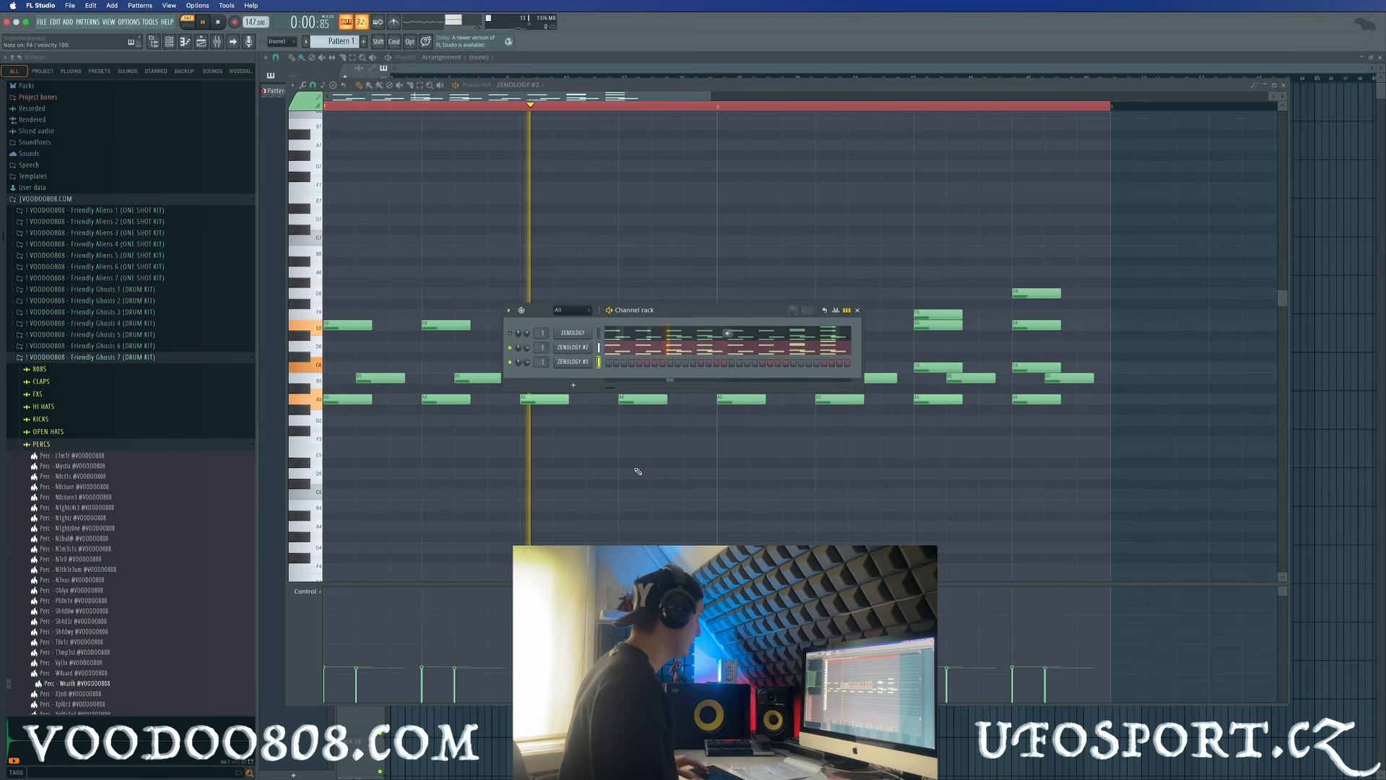
pyautogui.click(186, 42)
pyautogui.click(333, 377)
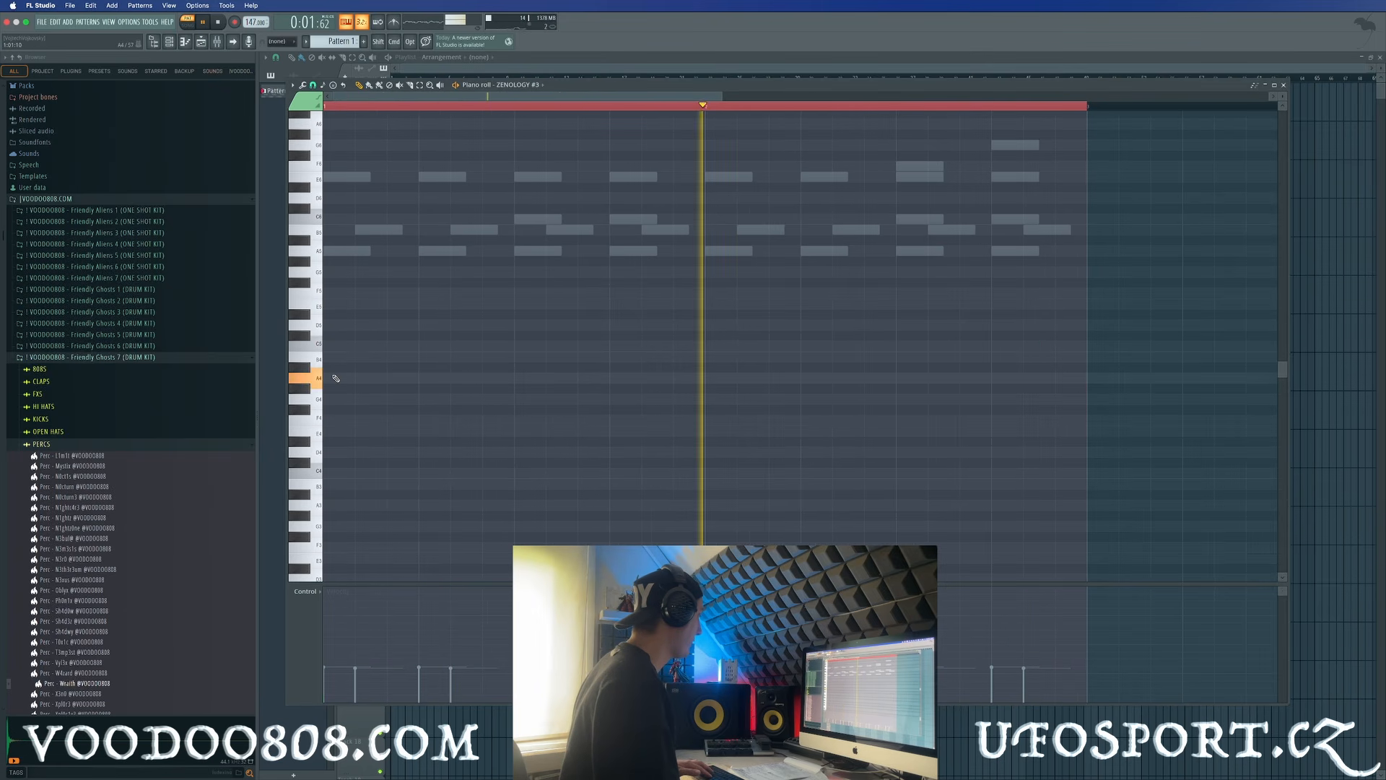
pyautogui.moveTo(375, 381); pyautogui.dragTo(1071, 404)
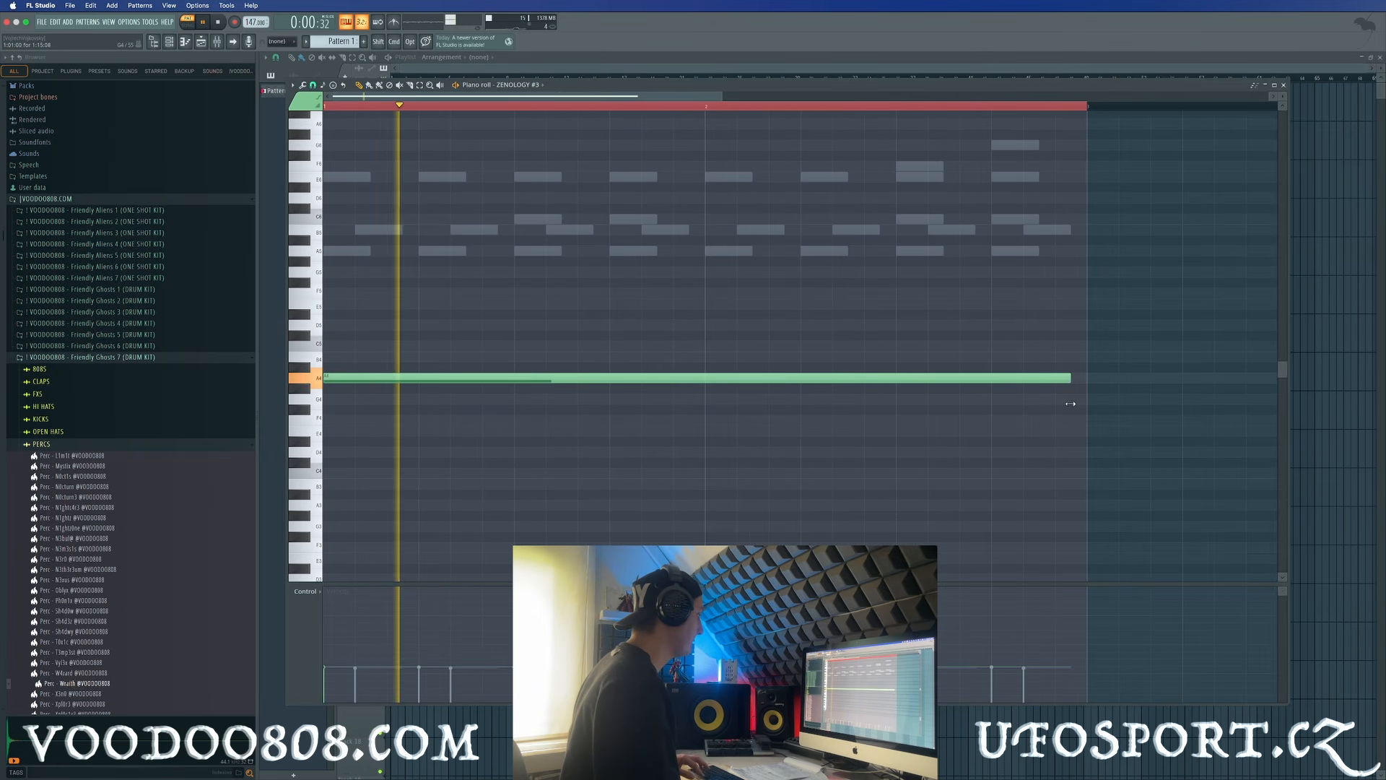
# Raise the velocity of the long note and transpose it down two octaves
pyautogui.click(322, 608)
pyautogui.press('super+Down')
pyautogui.press('super+Down')
pyautogui.press('space')
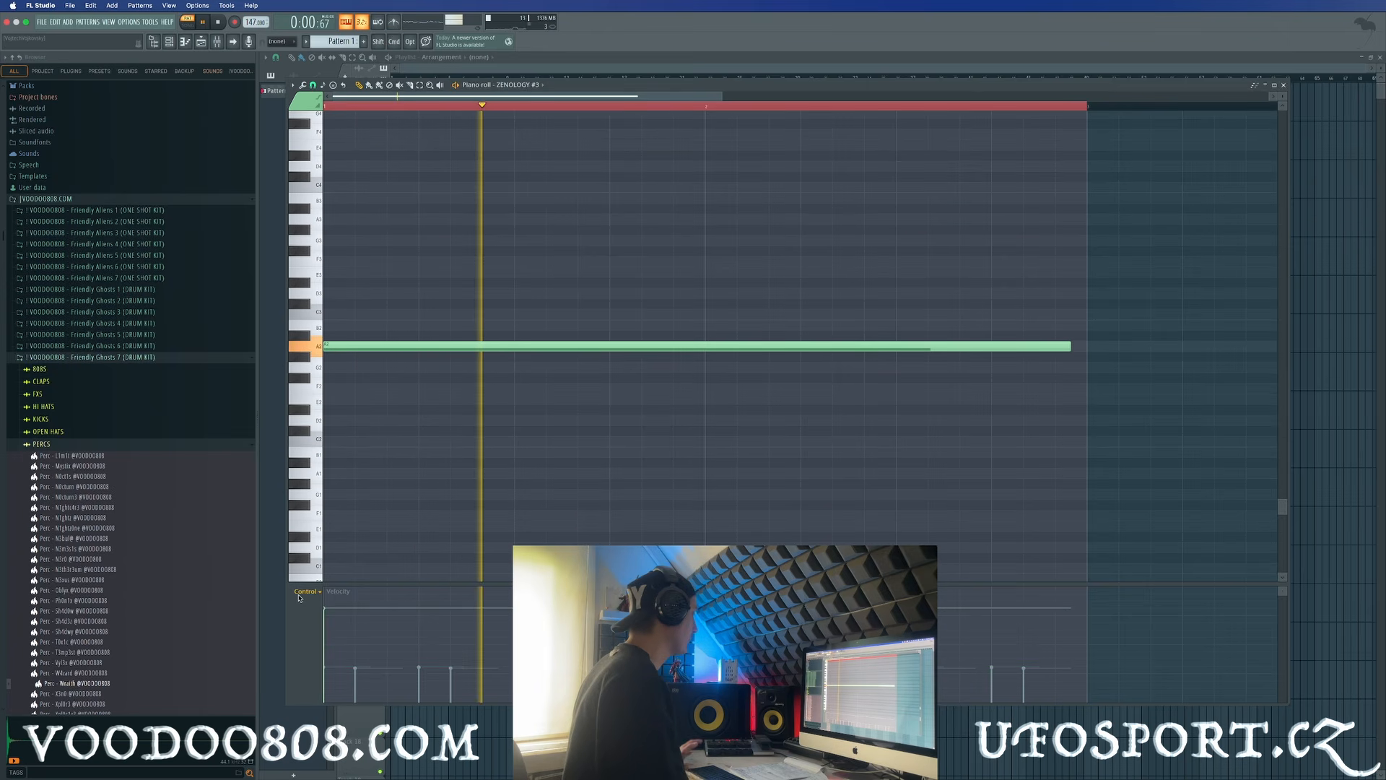
# Adjust the channel volume of ZENOLOGY #3 and raise the Insert 1 fader in the mixer
pyautogui.press('F6')
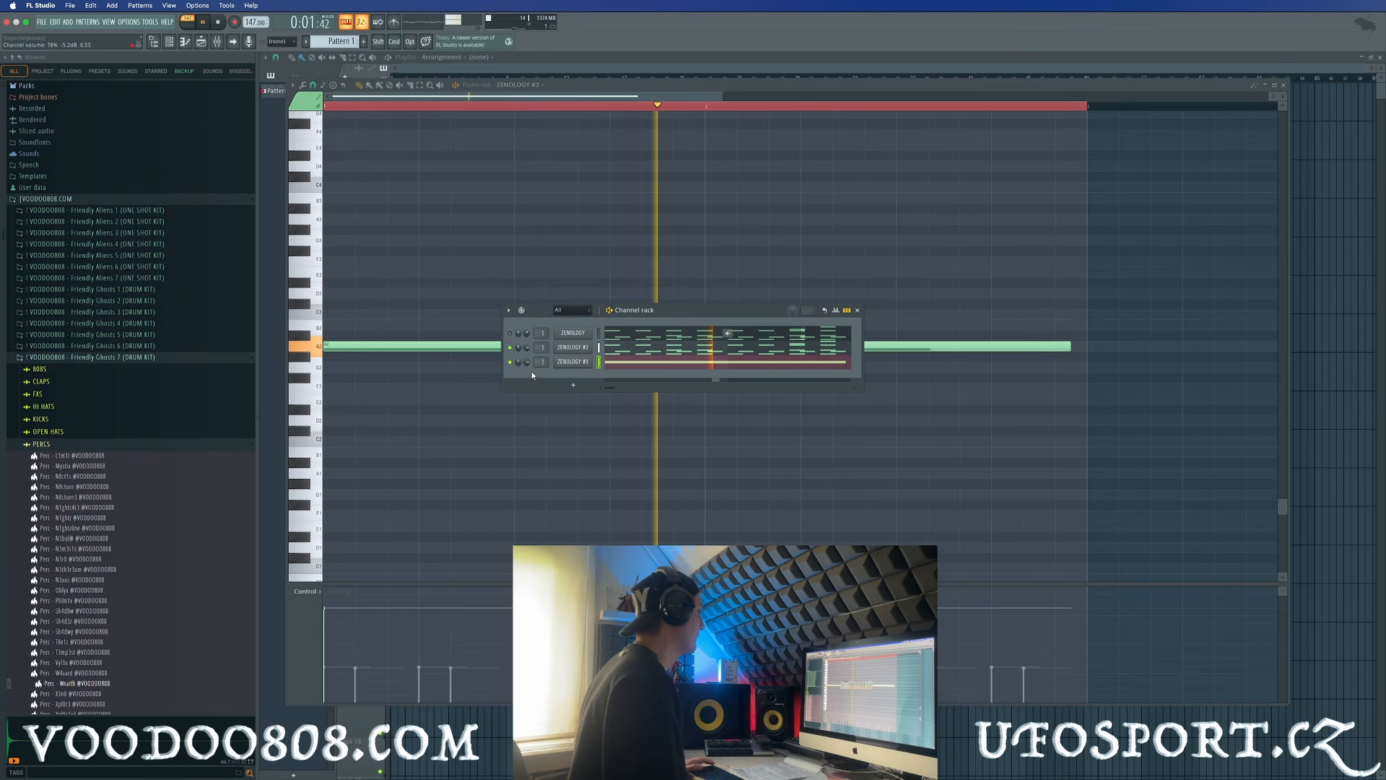
pyautogui.moveTo(526, 362); pyautogui.dragTo(526, 367)
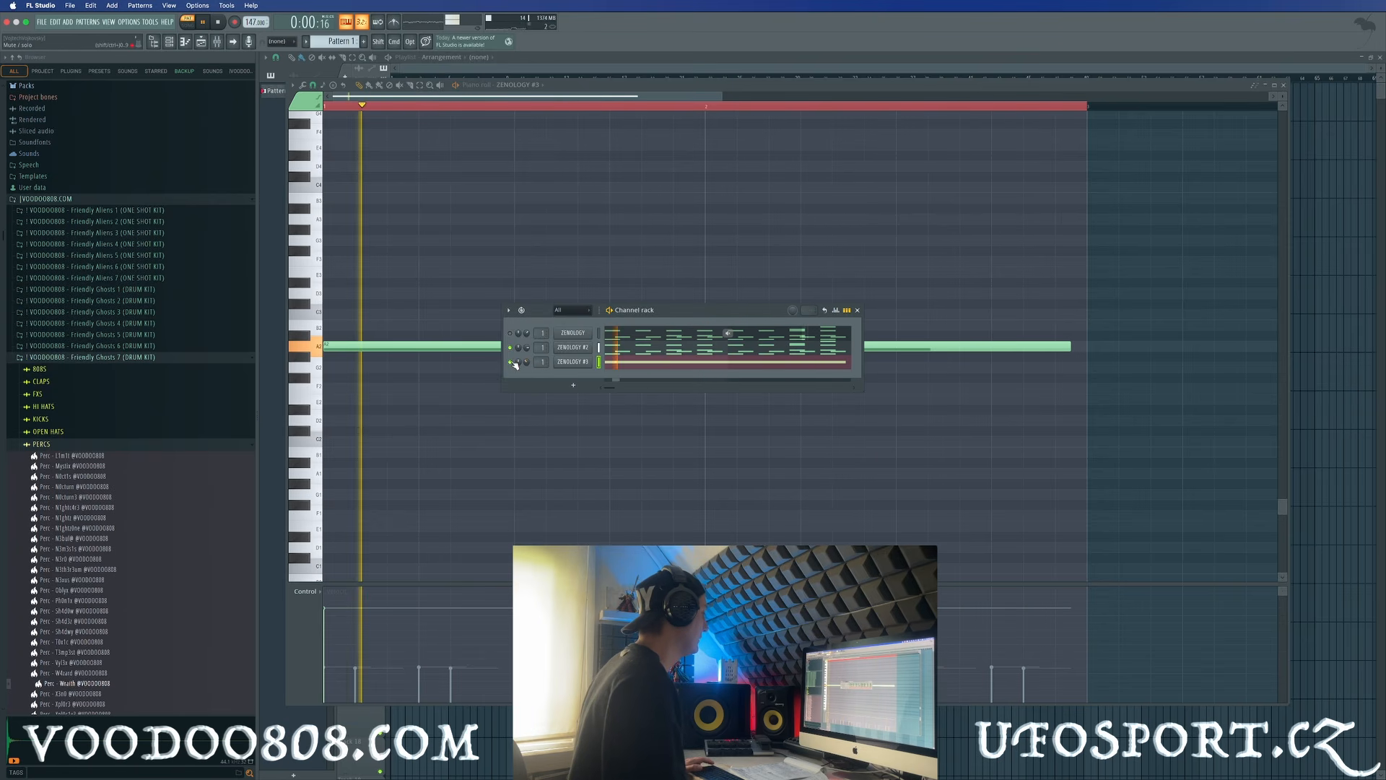
pyautogui.click(217, 41)
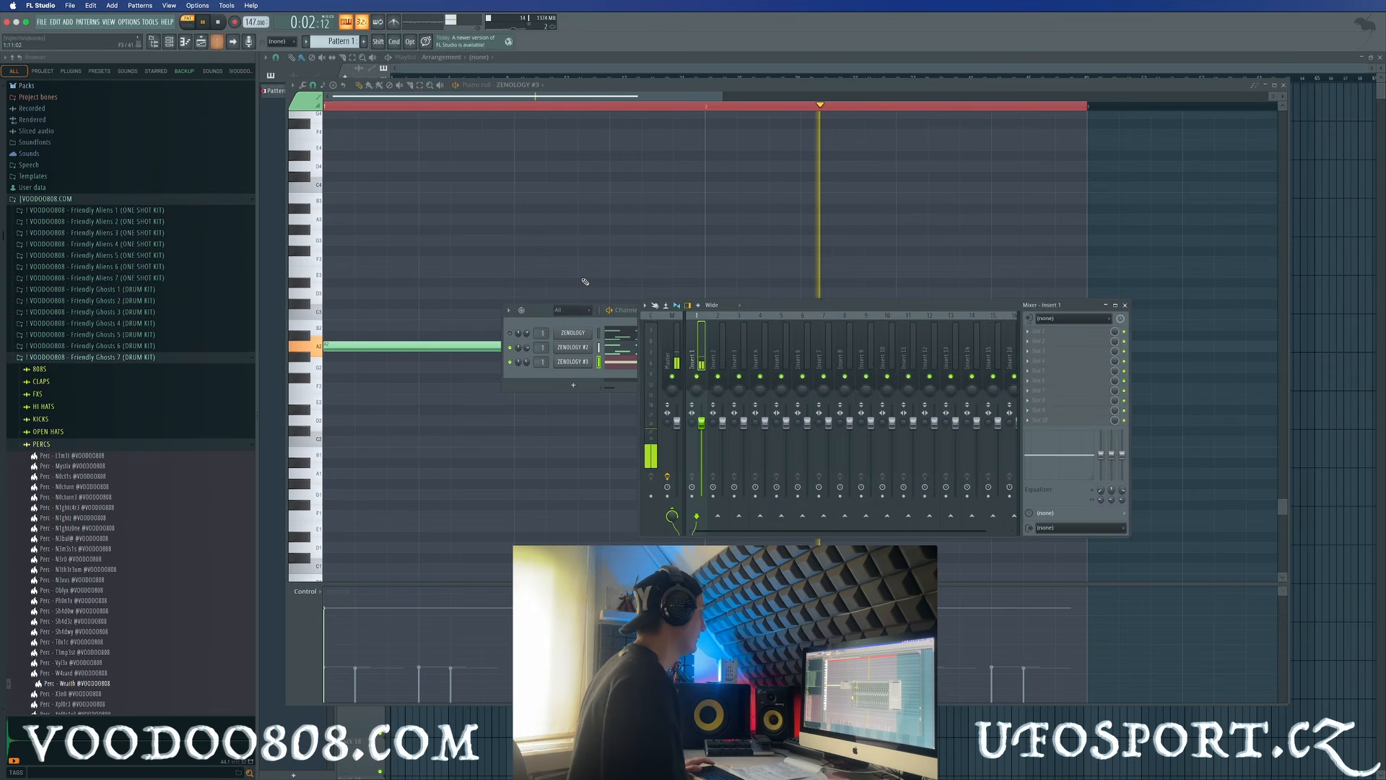
pyautogui.moveTo(703, 426); pyautogui.dragTo(701, 416)
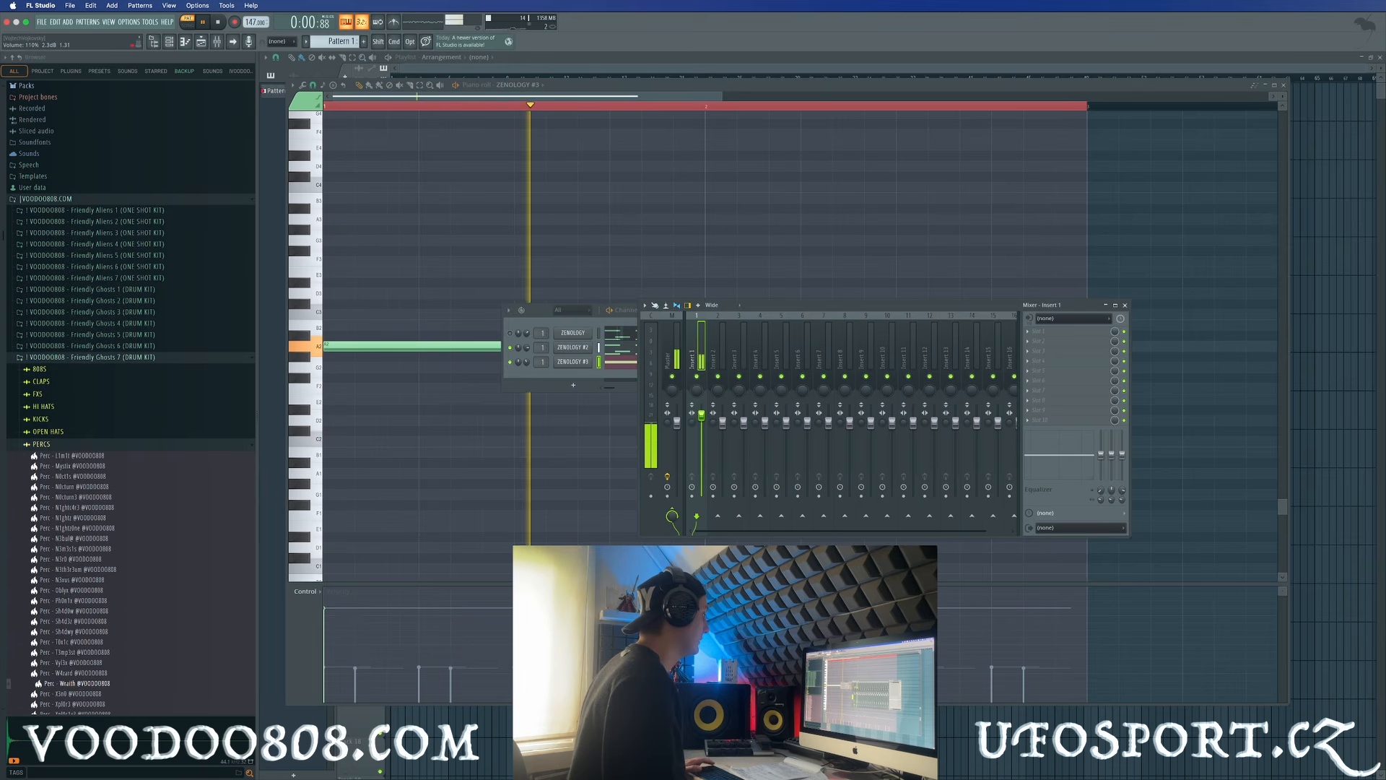
pyautogui.click(533, 345)
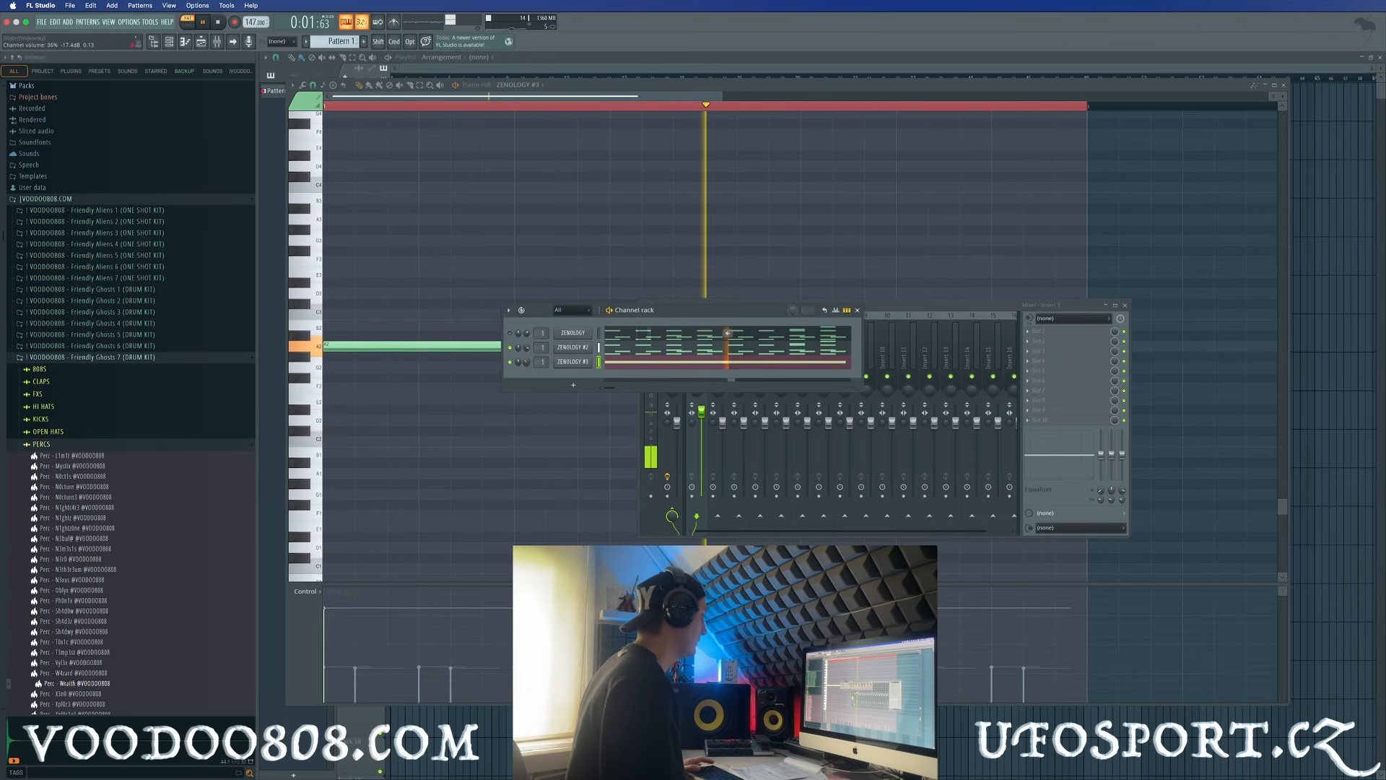
# Transpose the long ZENOLOGY #3 note one octave down, and raise it by two octaves
pyautogui.rightClick(503, 443)
pyautogui.press('super+Down')
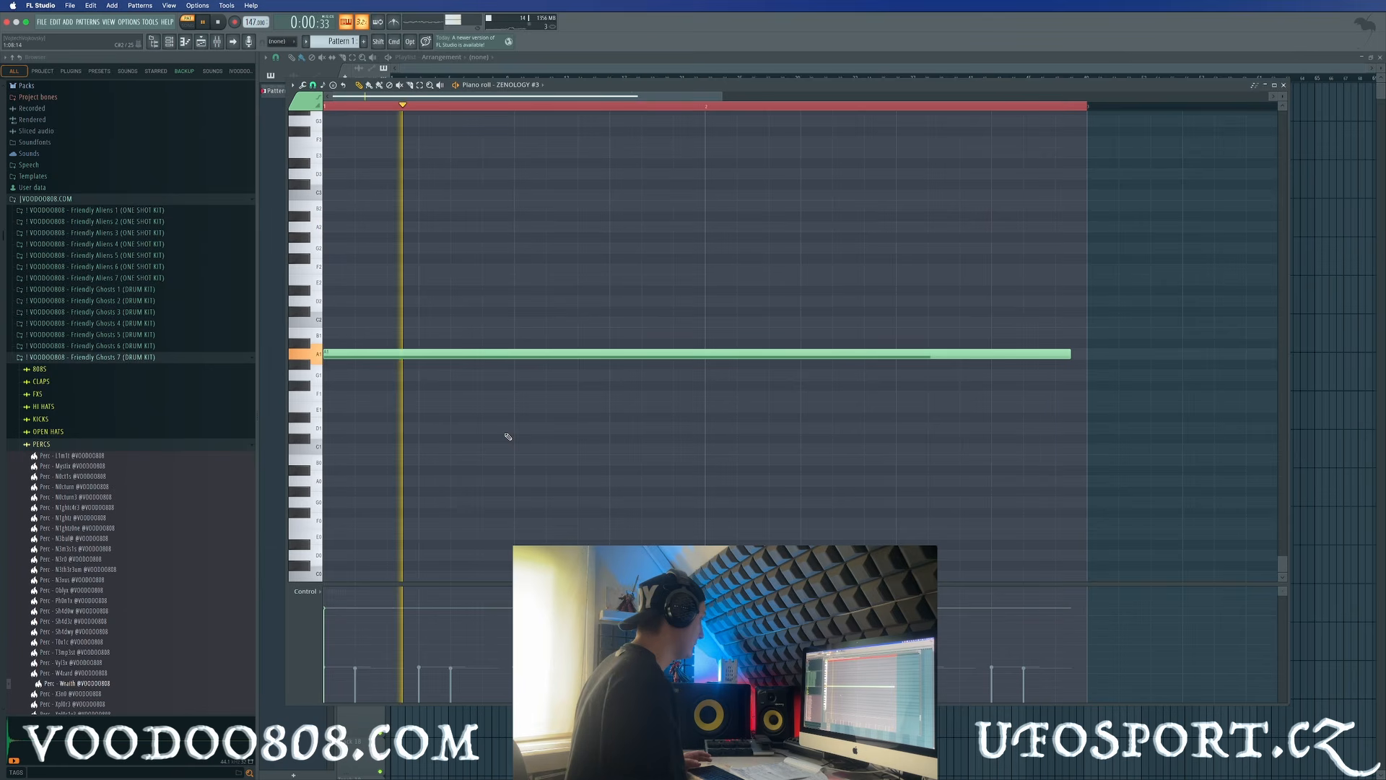
pyautogui.click(169, 41)
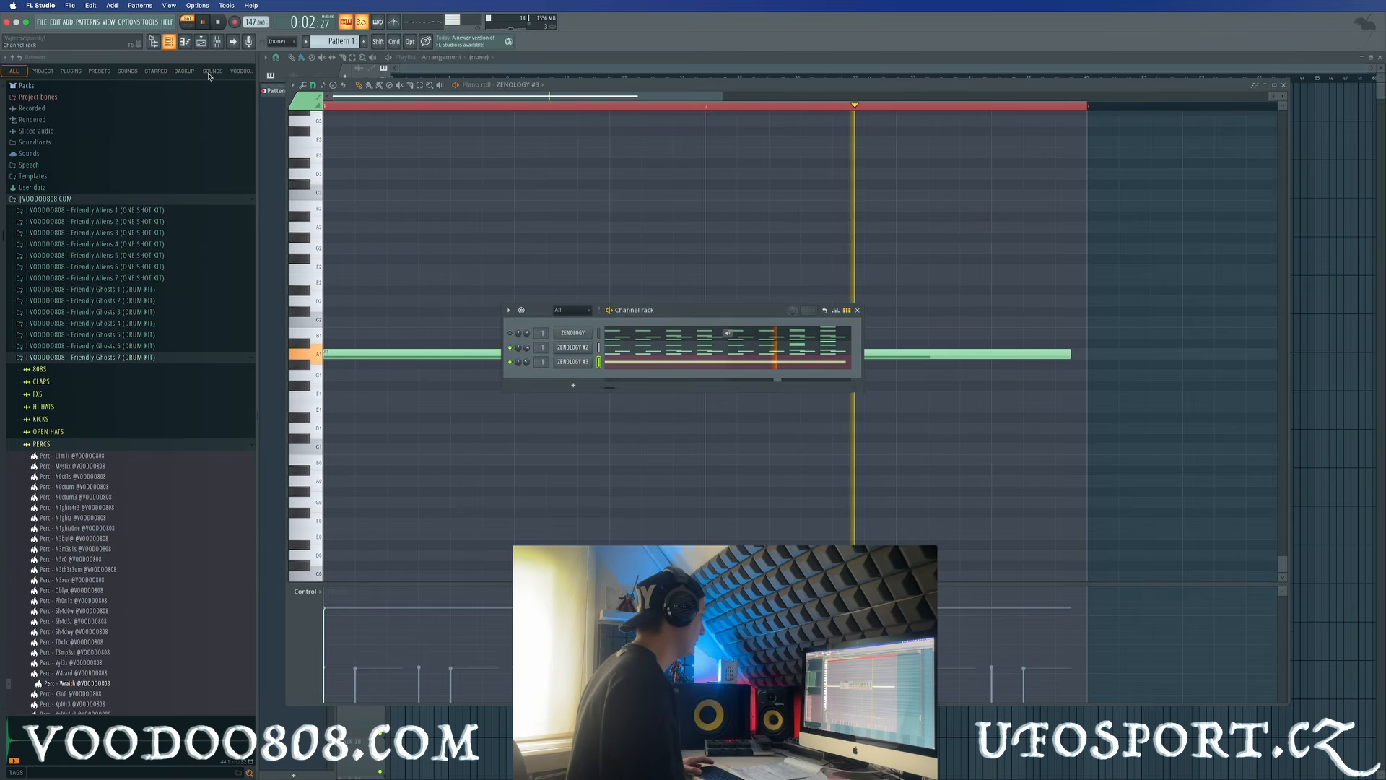
pyautogui.press('F6')
pyautogui.press('super+Up')
pyautogui.press('super+Up')
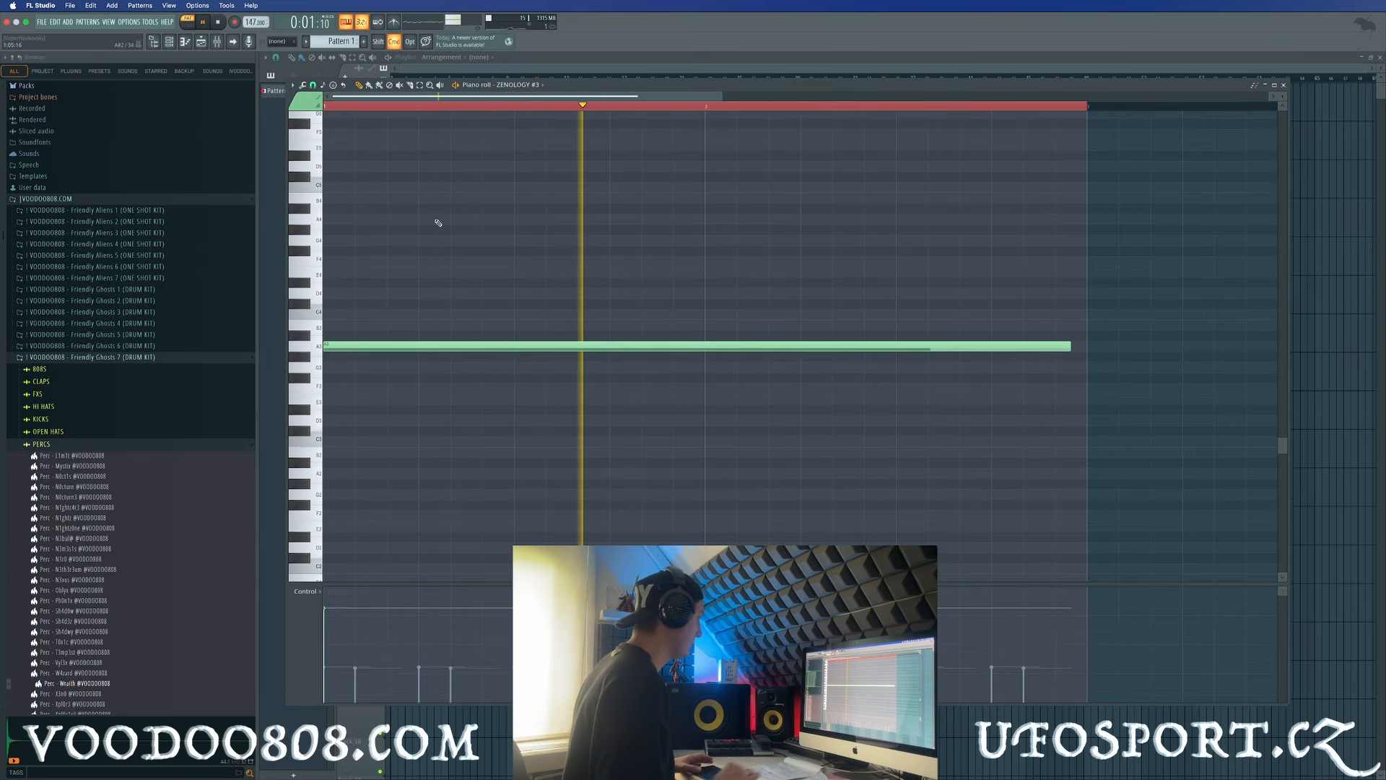
pyautogui.press('space')
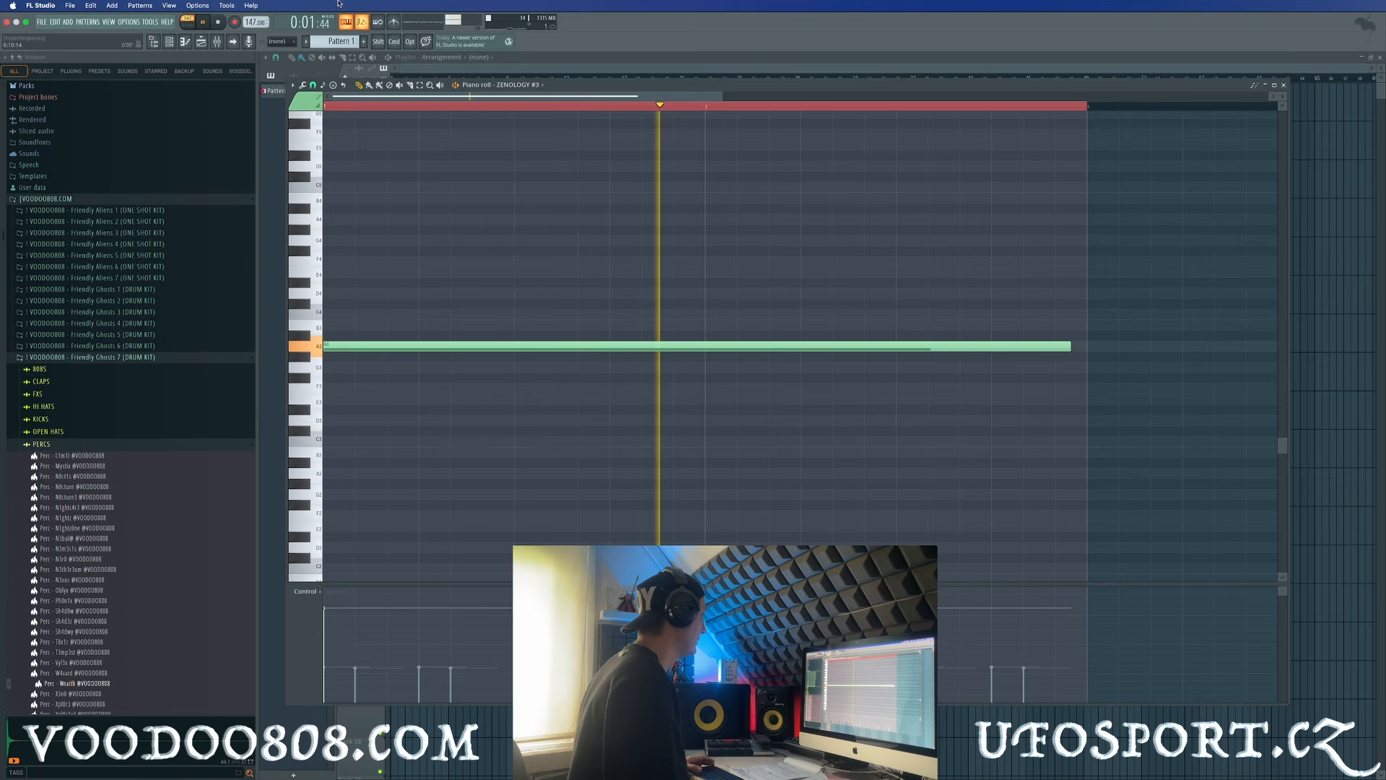
# Add an open hat sample from the OPEN HATS folder as a new channel and fill each 8 steps
pyautogui.press('F6')
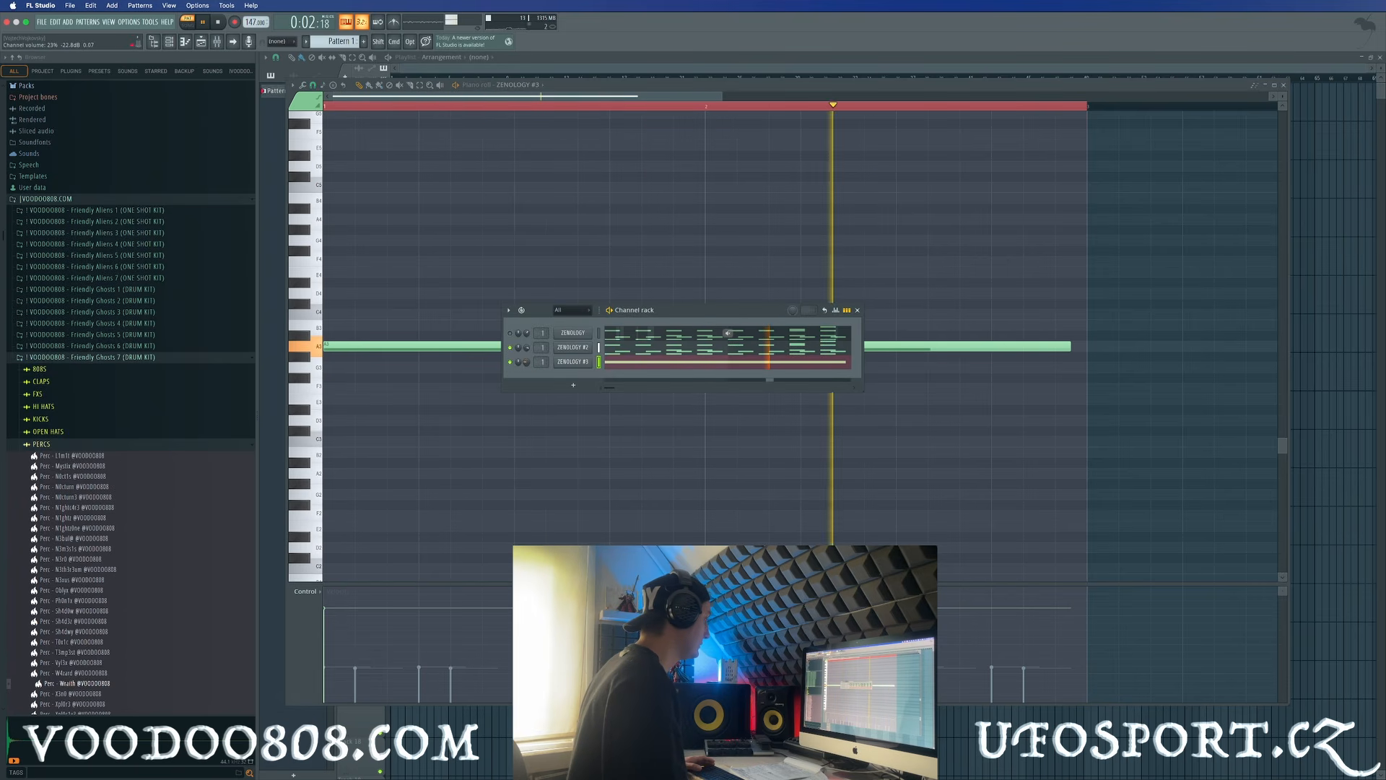
pyautogui.click(48, 431)
pyautogui.click(147, 505)
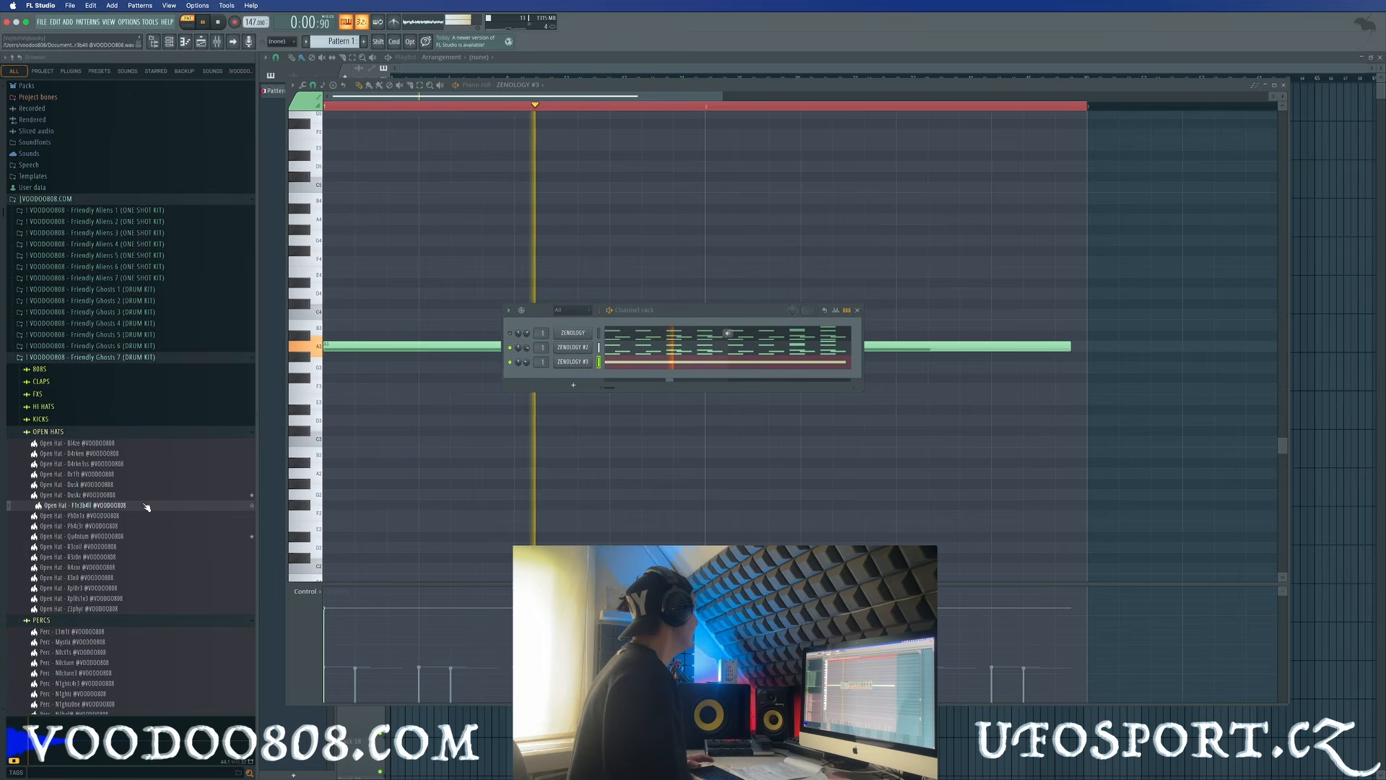
pyautogui.moveTo(152, 512); pyautogui.dragTo(574, 377)
pyautogui.rightClick(591, 375)
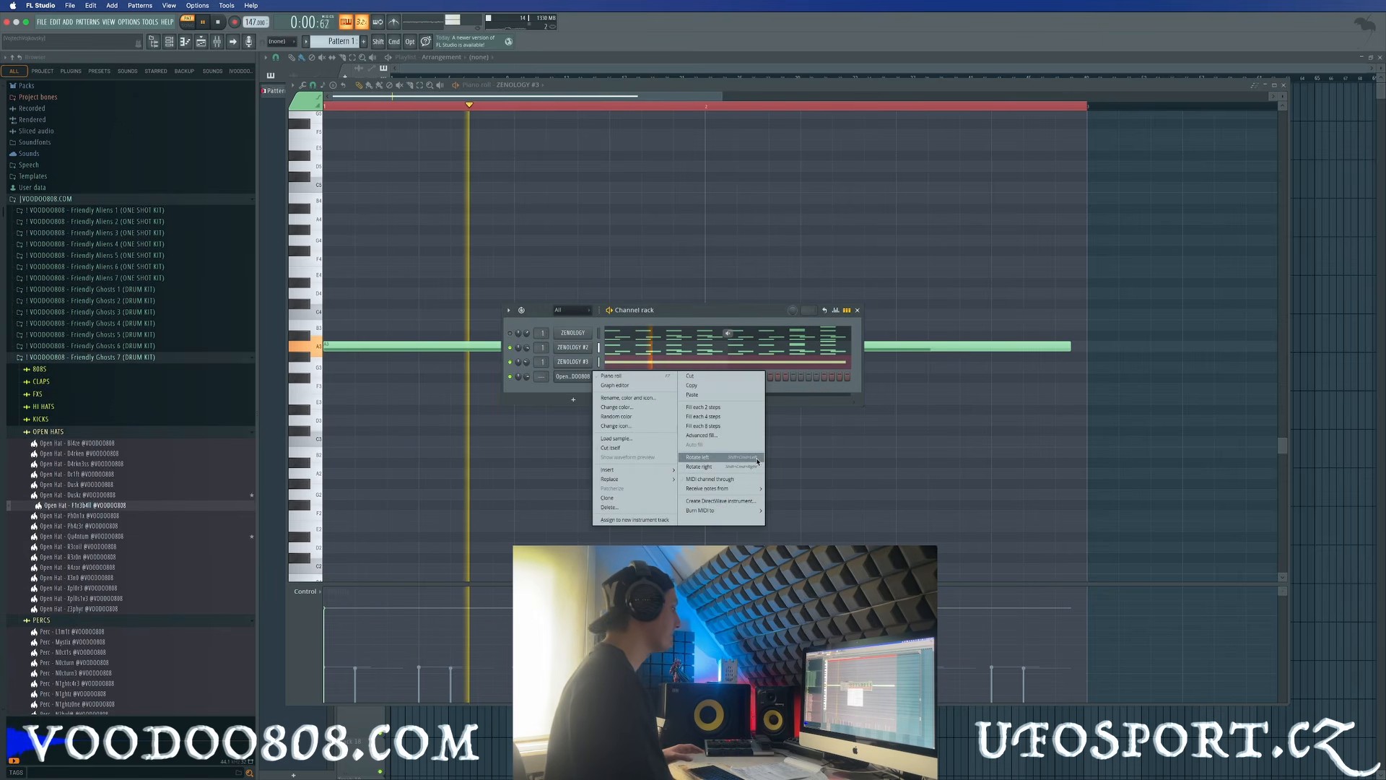
pyautogui.click(728, 431)
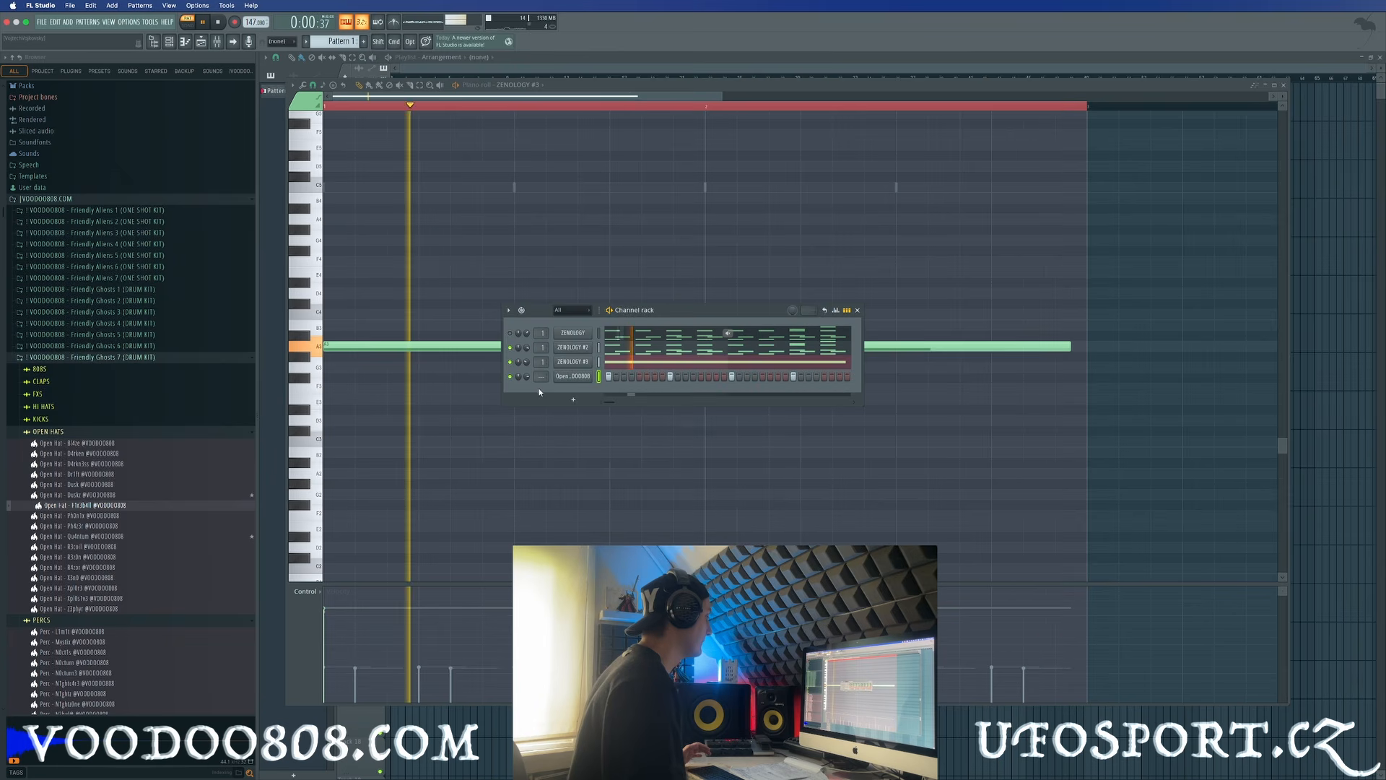
# Add a hi-hat sample from the HI HATS folder as a new channel and fill each 2 steps
pyautogui.click(69, 409)
pyautogui.scroll(-3, 113, 455)
pyautogui.click(166, 402)
pyautogui.click(188, 380)
pyautogui.moveTo(194, 388); pyautogui.dragTo(559, 397)
pyautogui.rightClick(581, 391)
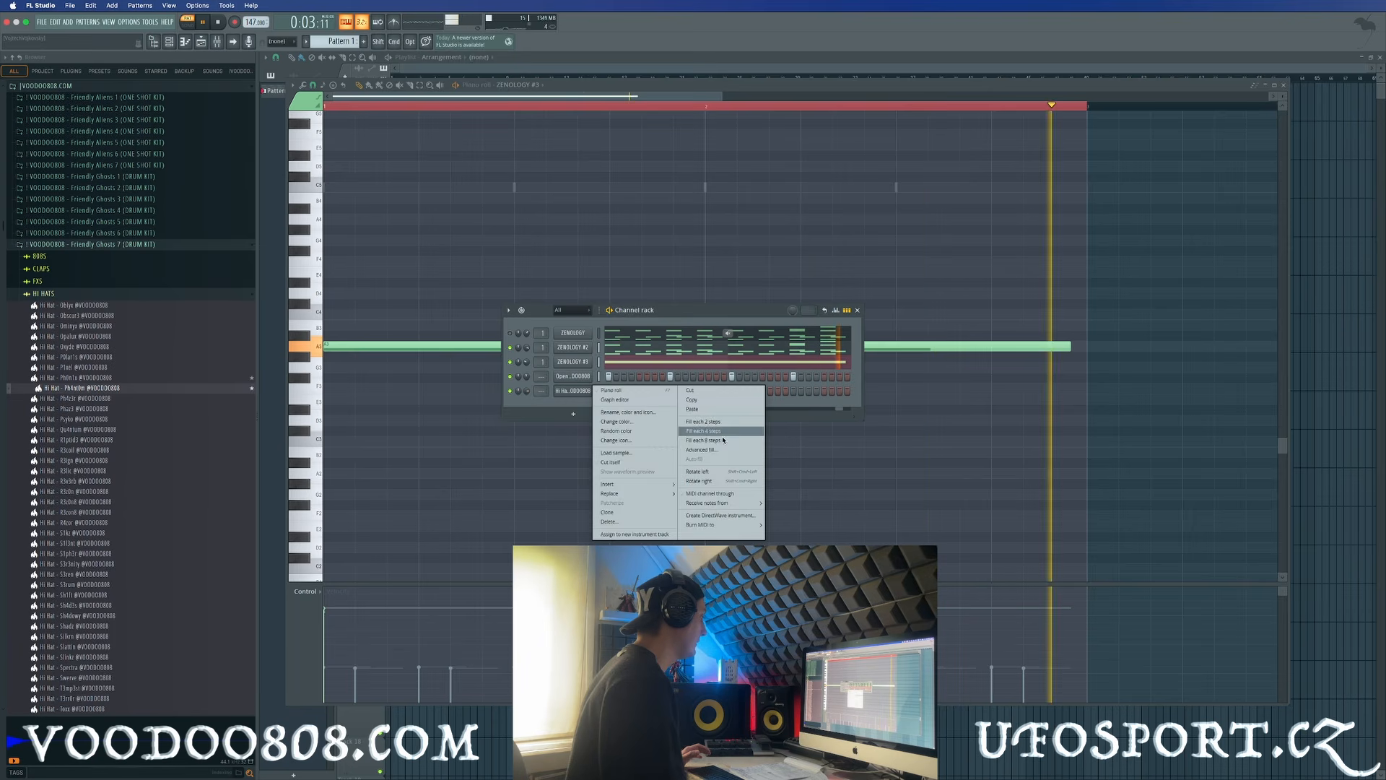
pyautogui.click(715, 426)
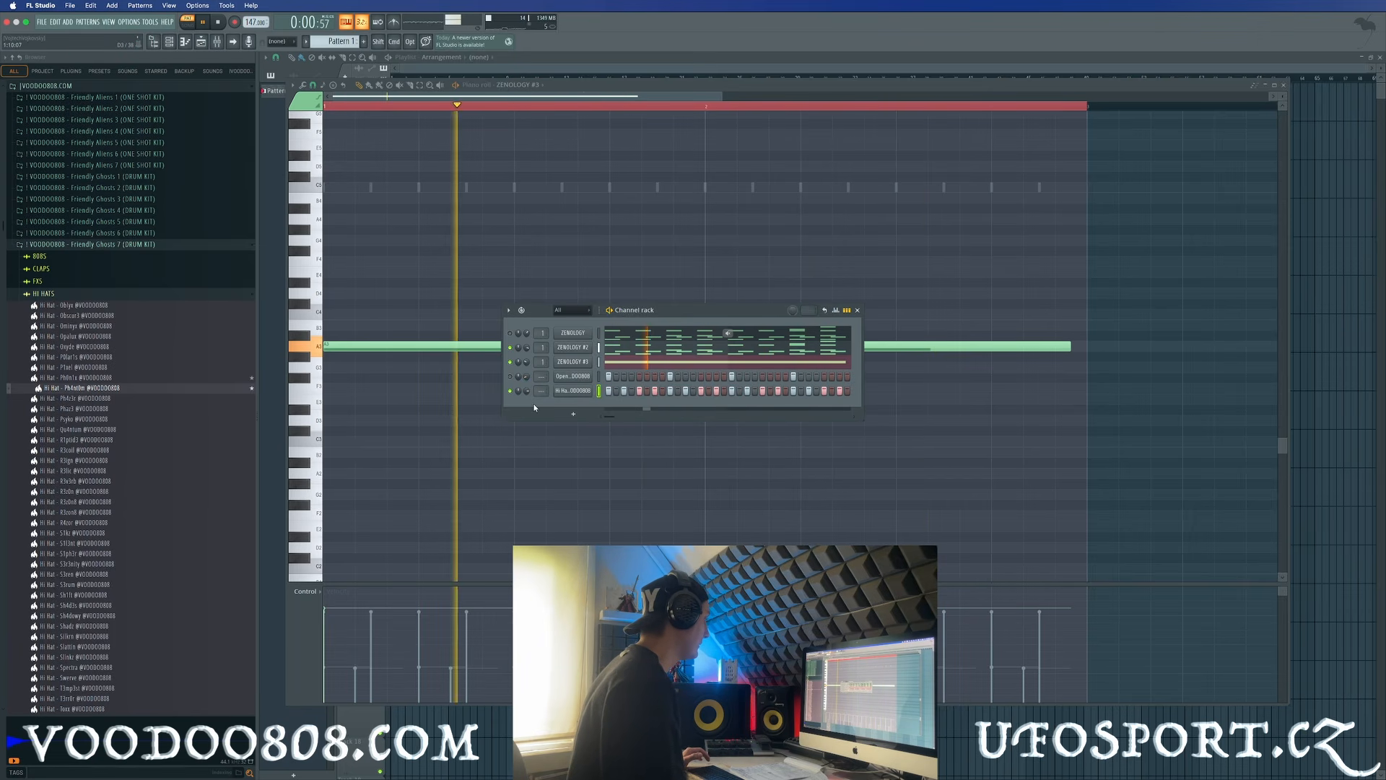
# Add a clap sample from the CLAPS folder as a new channel with one hit aligned to the last open hat
pyautogui.click(68, 269)
pyautogui.click(220, 438)
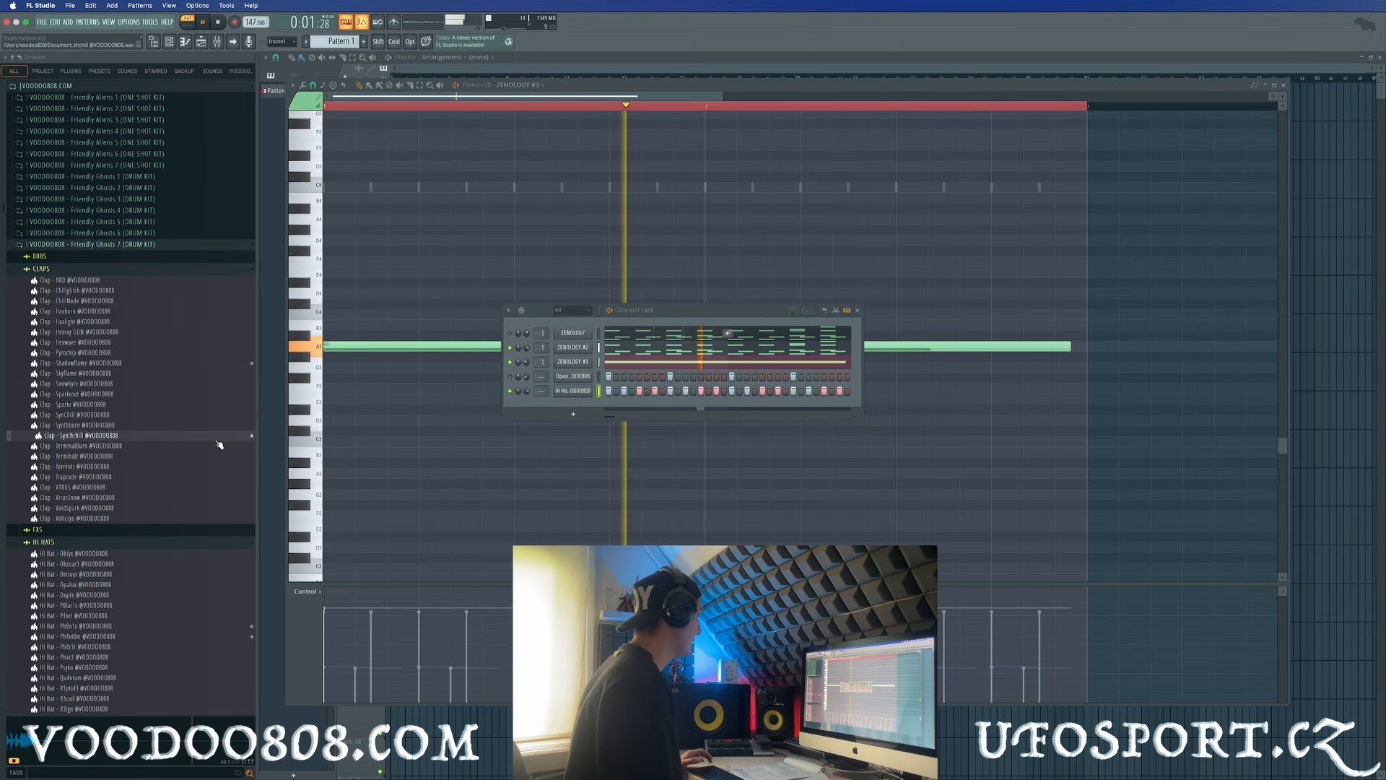
pyautogui.moveTo(336, 421); pyautogui.dragTo(578, 404)
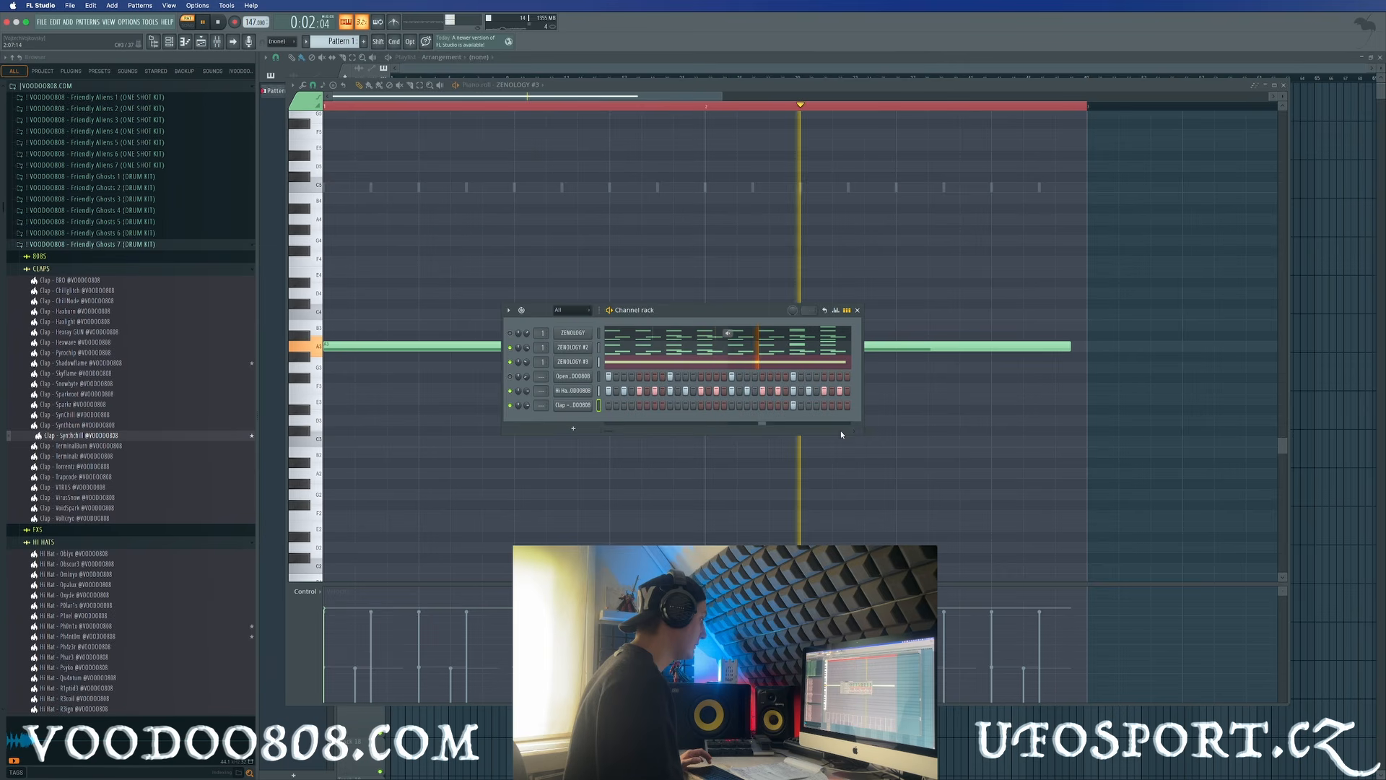
# Collapse the CLAPS, HI HATS and Friendly Ghosts 7 folders in the browser
pyautogui.click(44, 270)
pyautogui.click(49, 296)
pyautogui.click(108, 244)
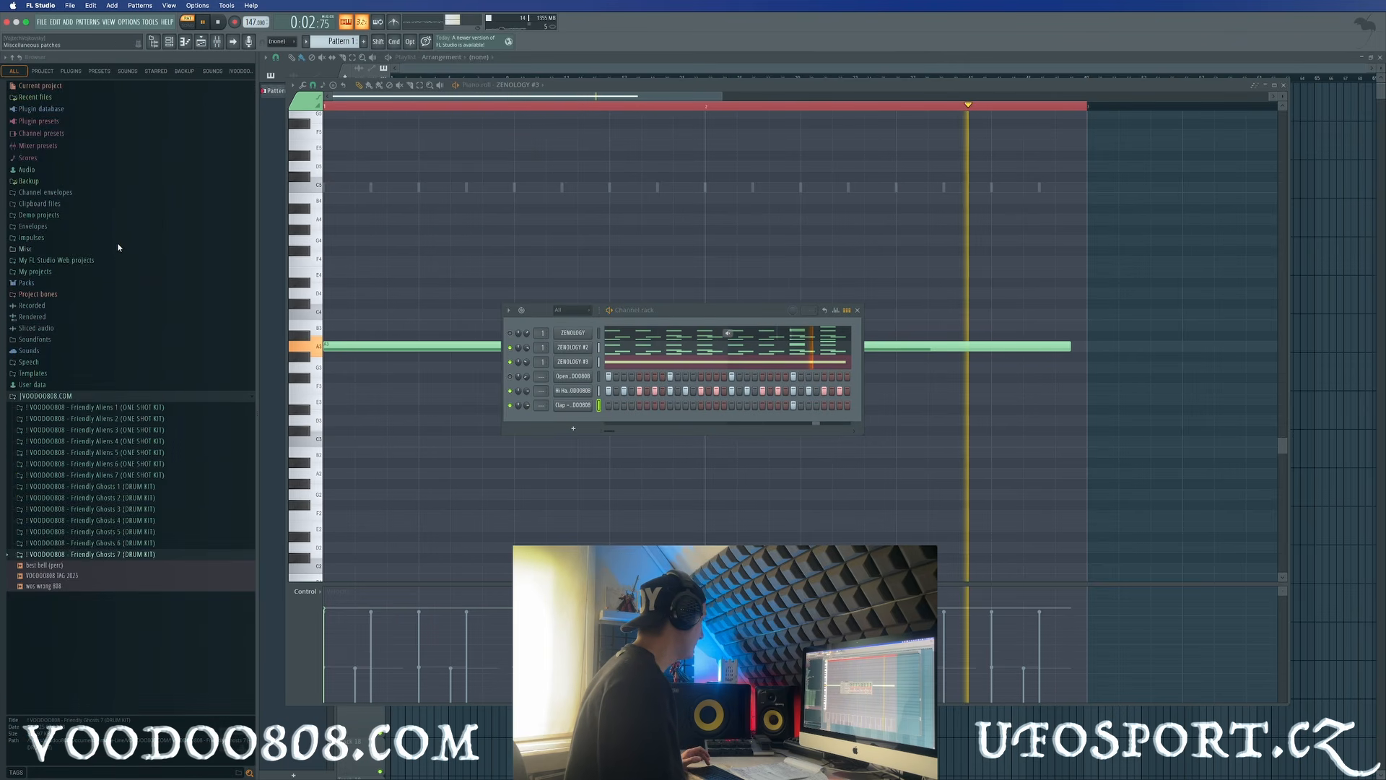
# Add the "was wrong 808" sample as a new channel with hits on steps 1 and 13
pyautogui.moveTo(83, 586); pyautogui.dragTo(619, 425)
pyautogui.click(610, 420)
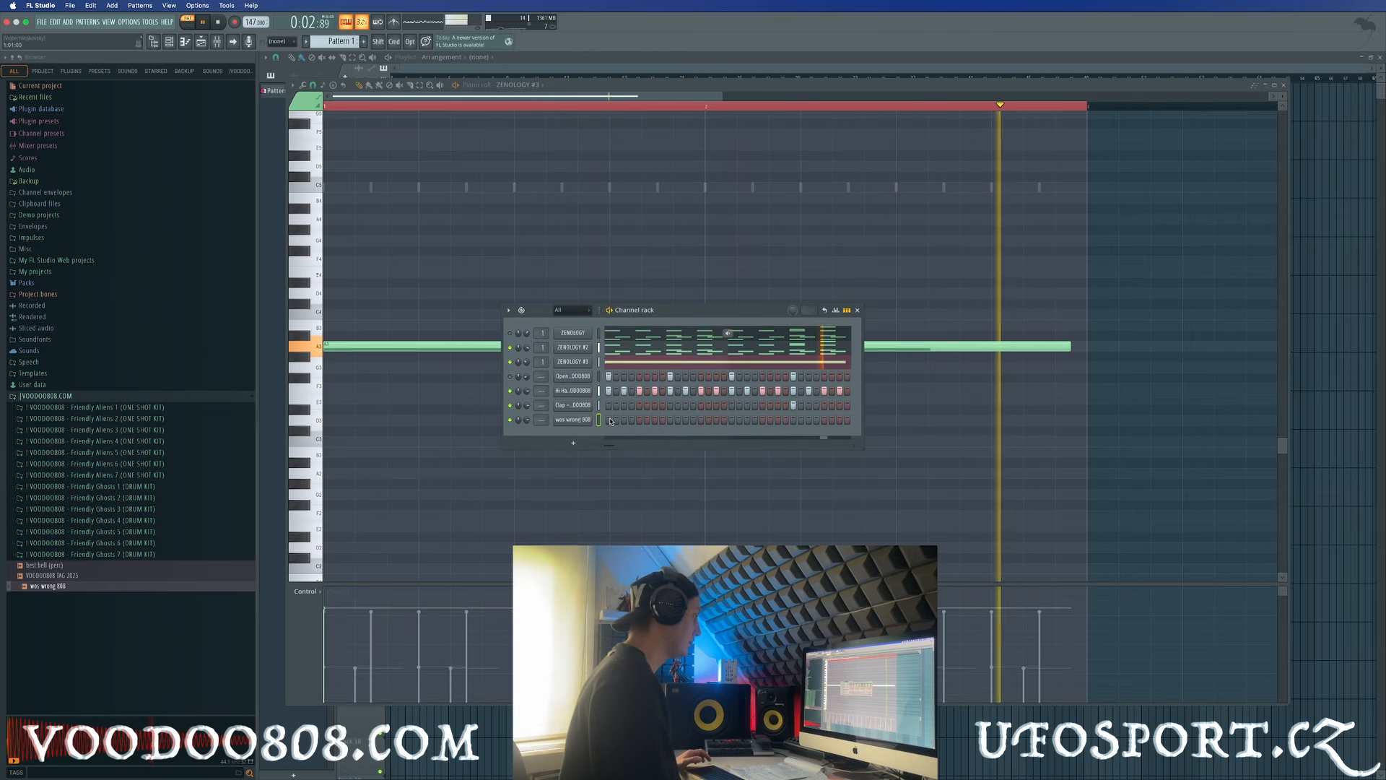
pyautogui.click(699, 419)
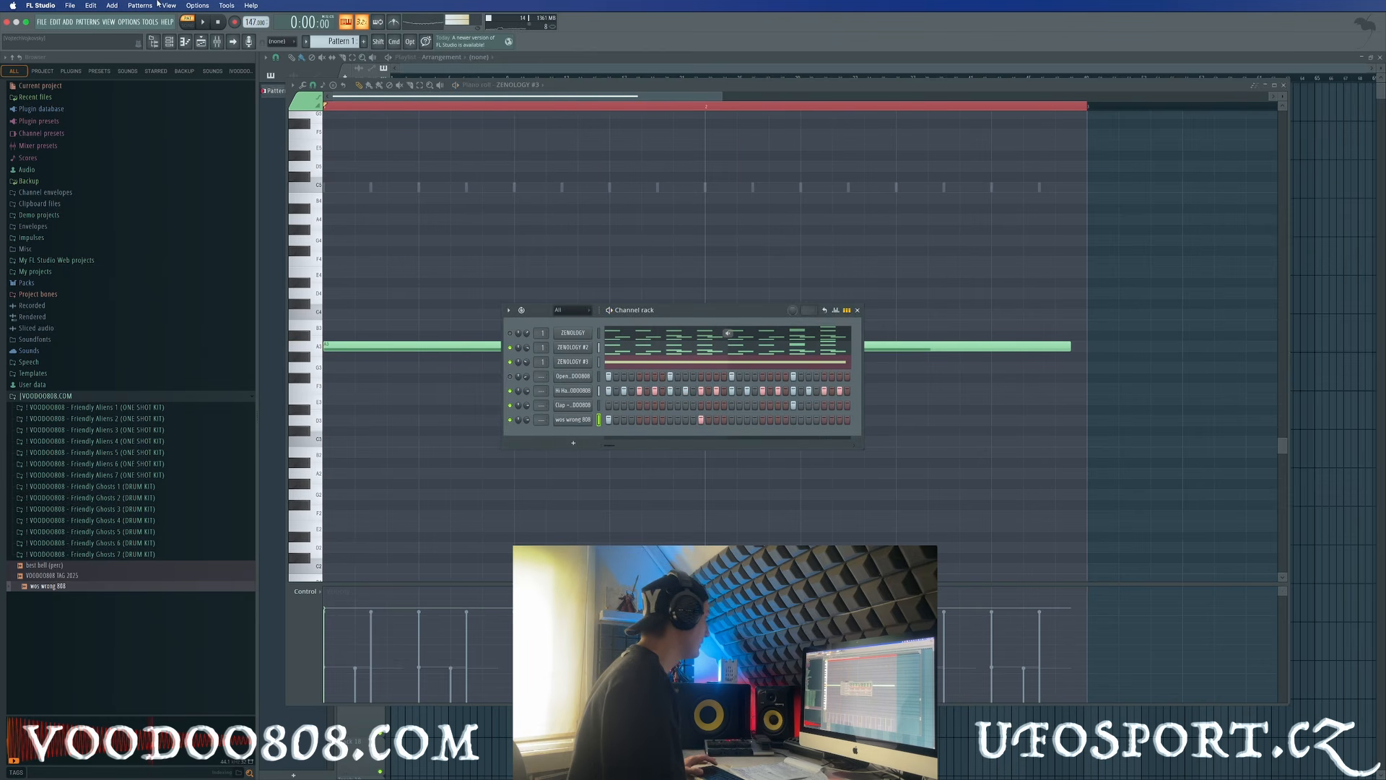
# Transpose both 808 notes to A5 in the piano roll, comparing them an octave lower during playback
pyautogui.click(187, 42)
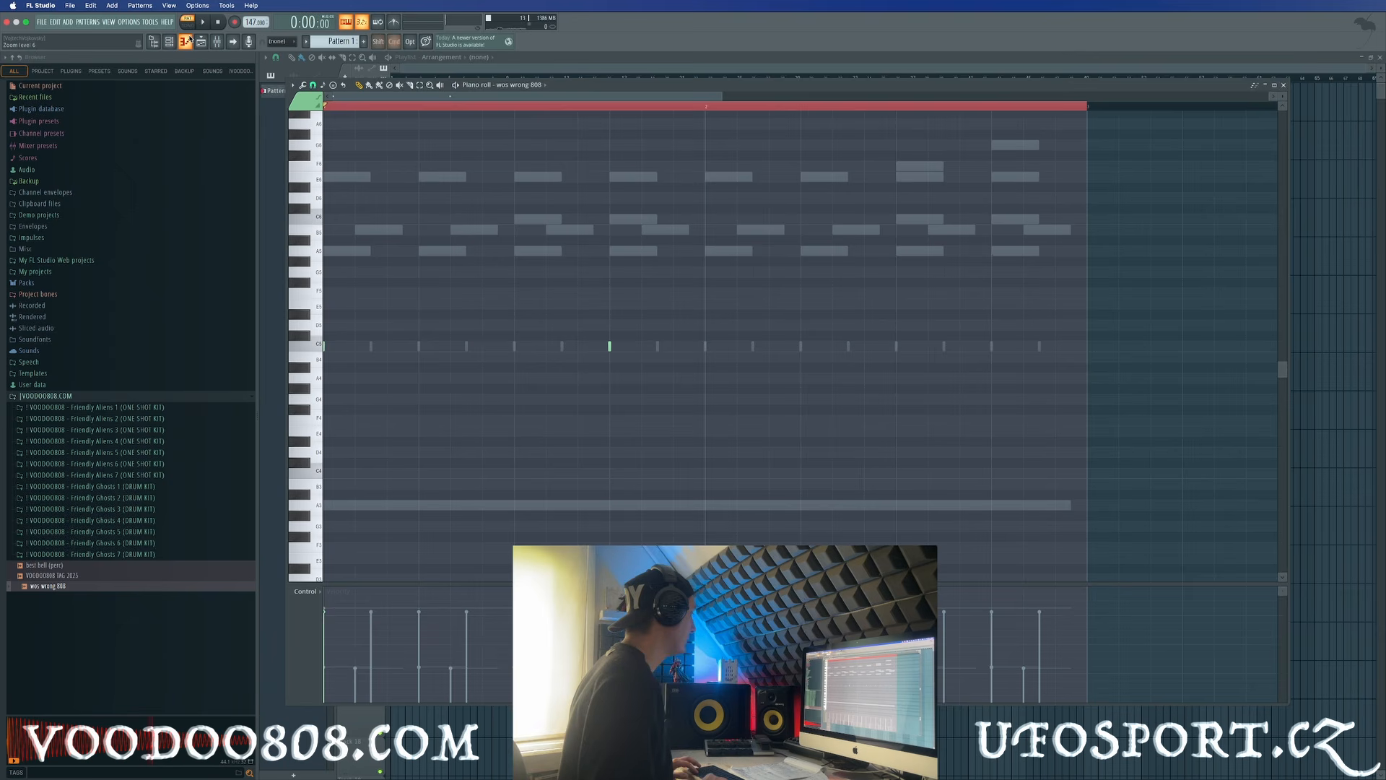
pyautogui.press('space')
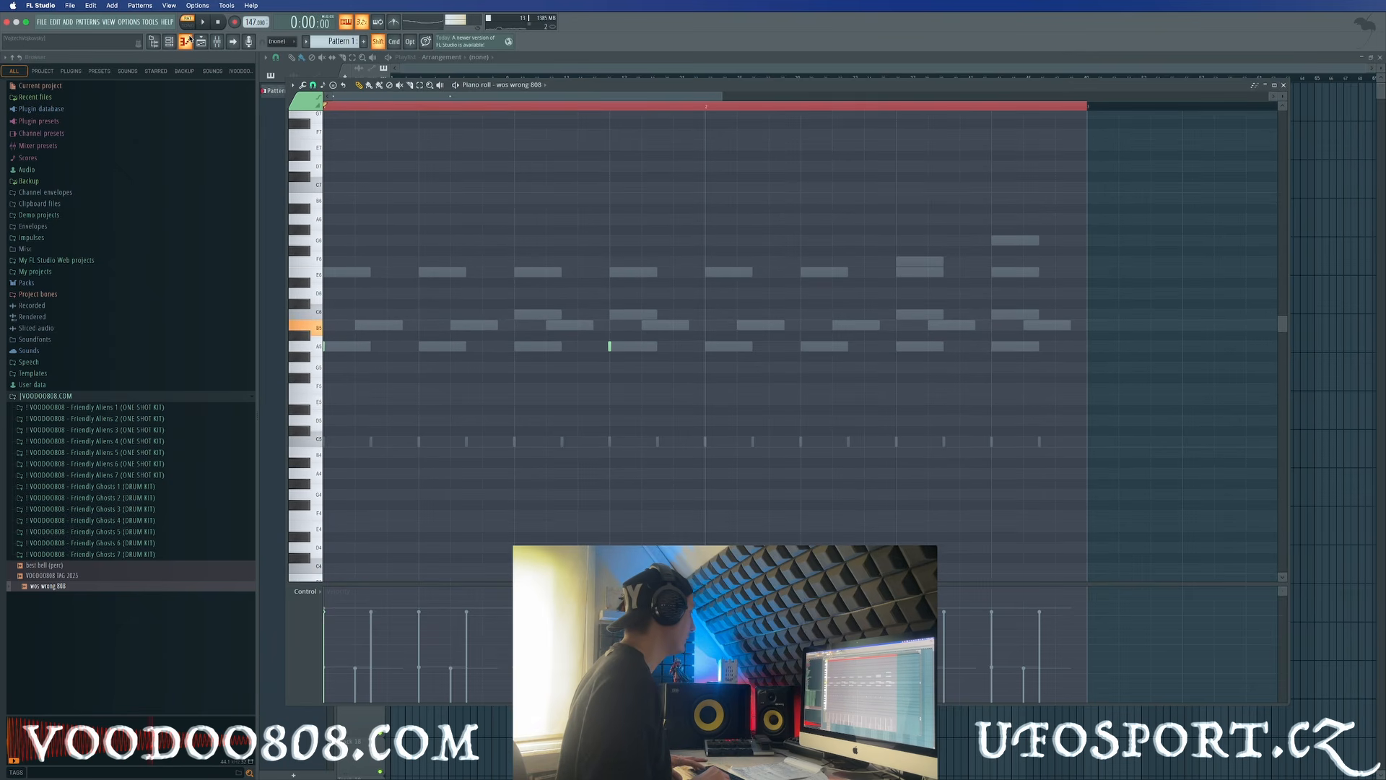
pyautogui.press('super+Down')
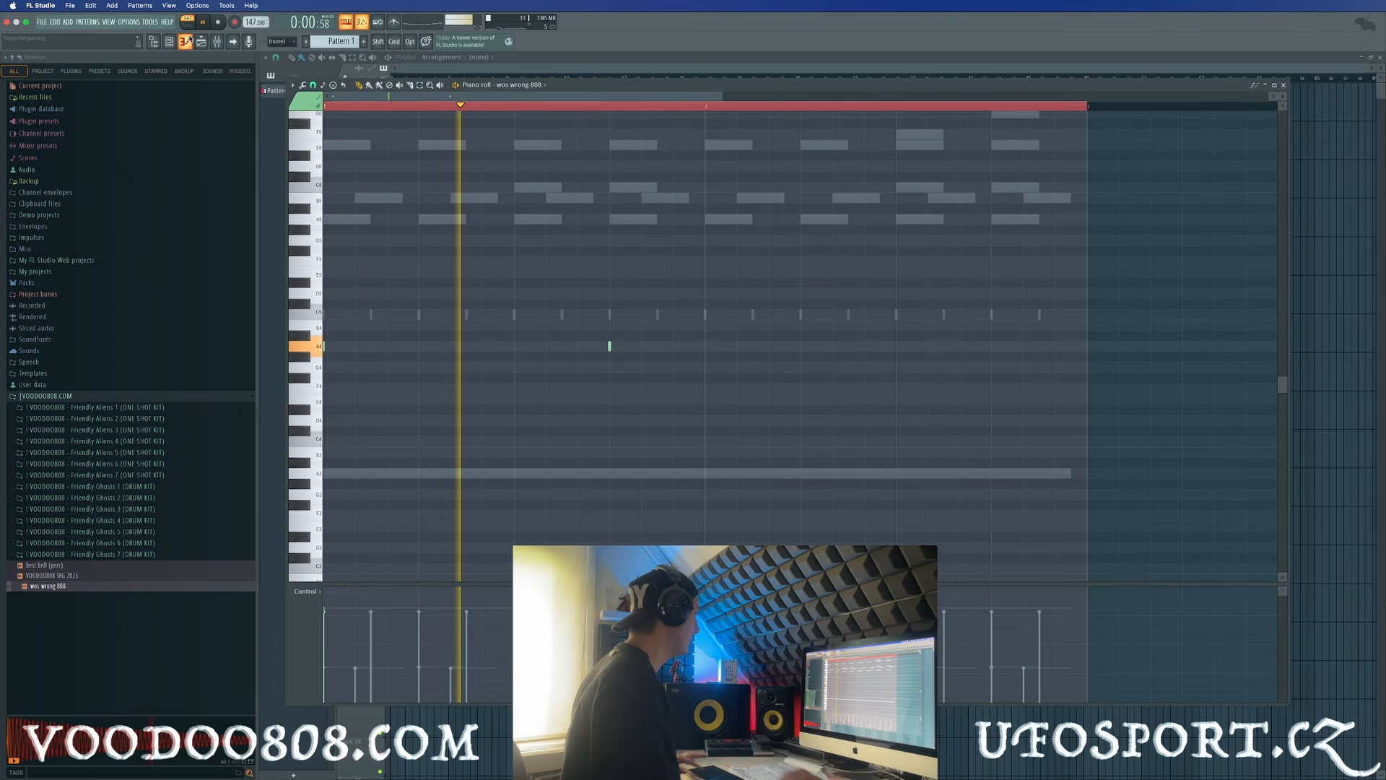
pyautogui.press('super+Up')
pyautogui.press('space')
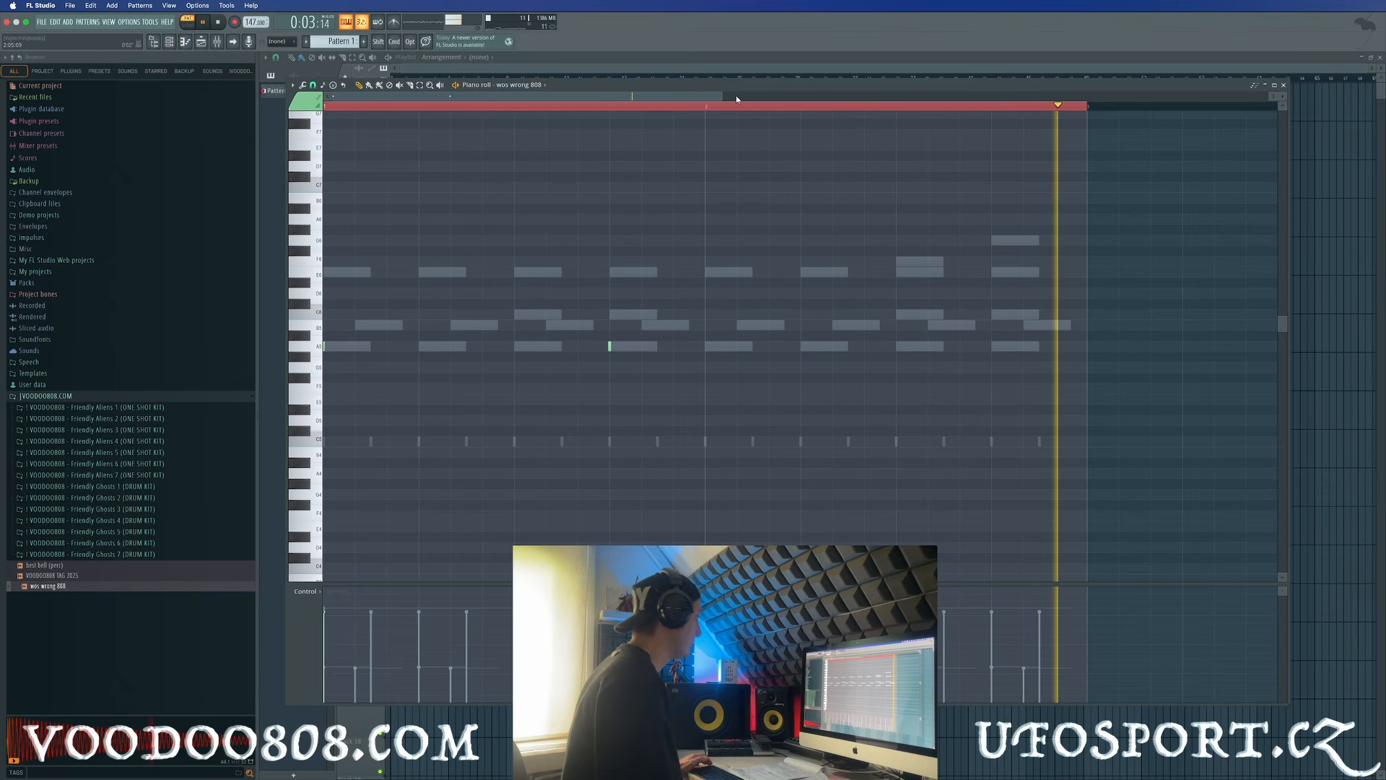
pyautogui.click(1282, 85)
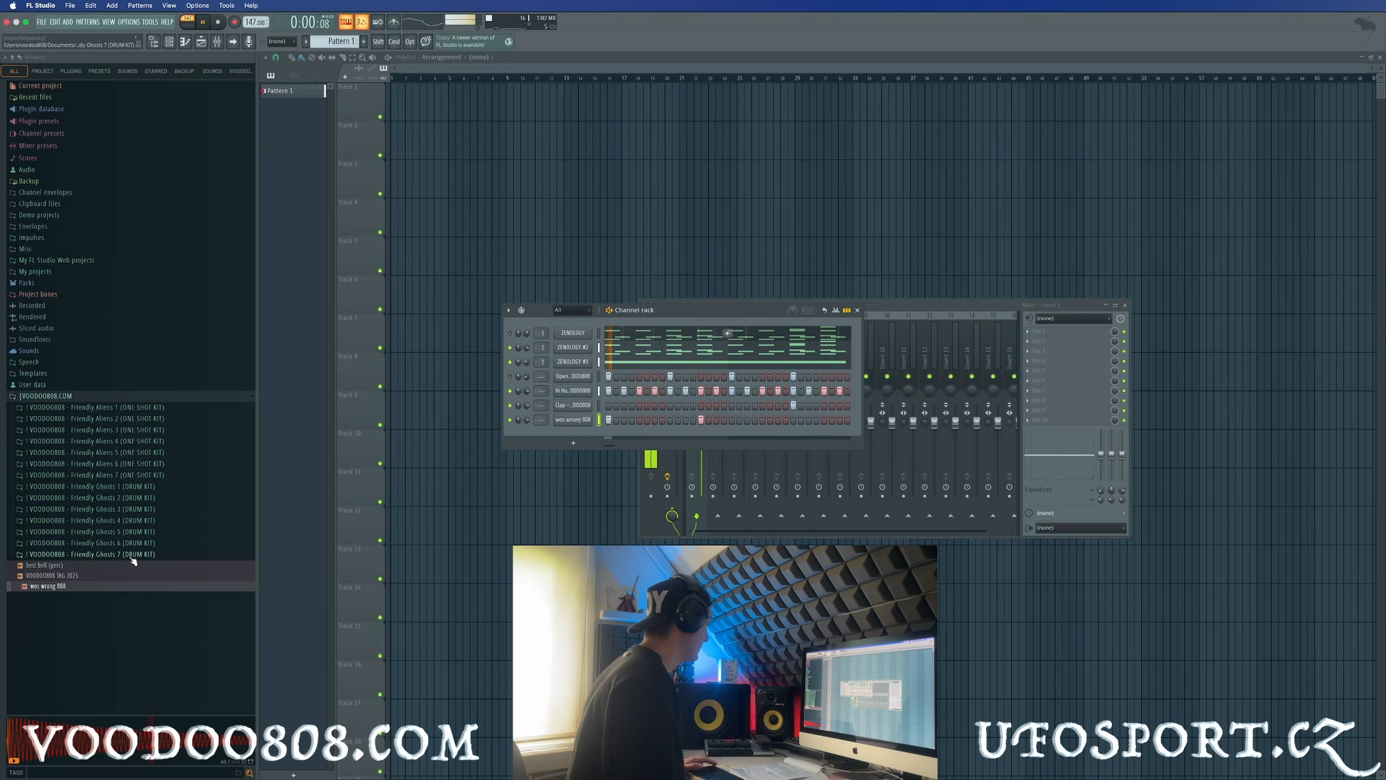
# Audition samples from the Friendly Ghosts 7 HI HATS folder and replace the sample in the hi-hat channel
pyautogui.click(133, 559)
pyautogui.scroll(-6, 161, 610)
pyautogui.click(68, 376)
pyautogui.scroll(-2, 203, 375)
pyautogui.press('space')
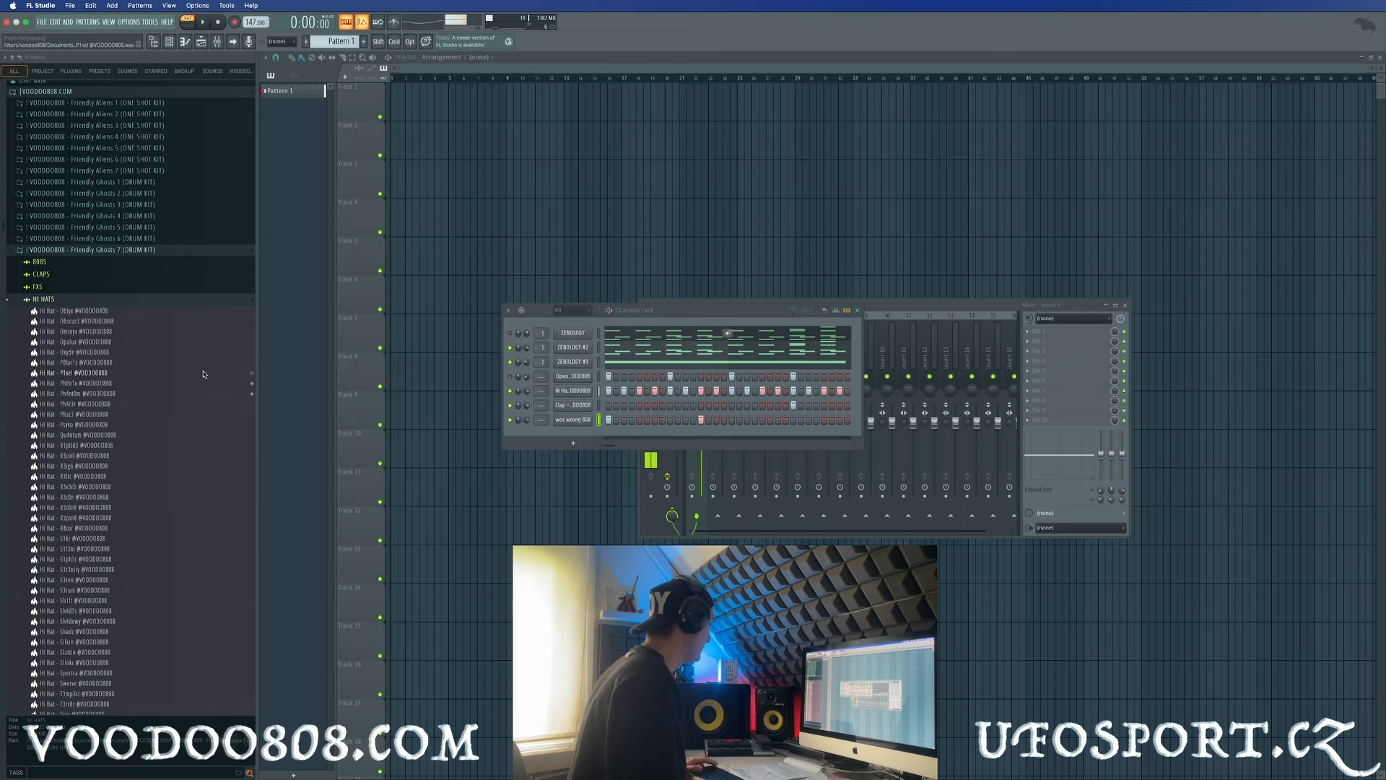
pyautogui.click(206, 379)
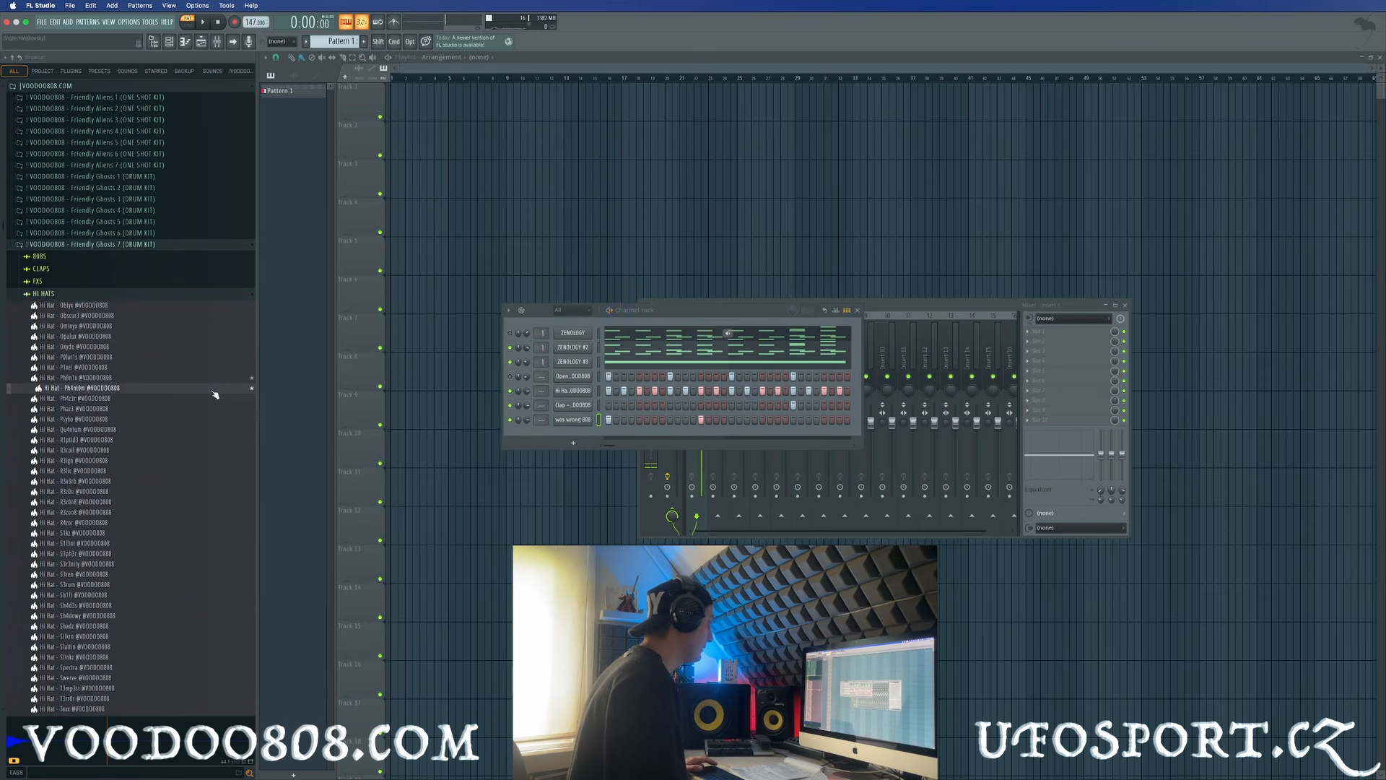
pyautogui.click(583, 392)
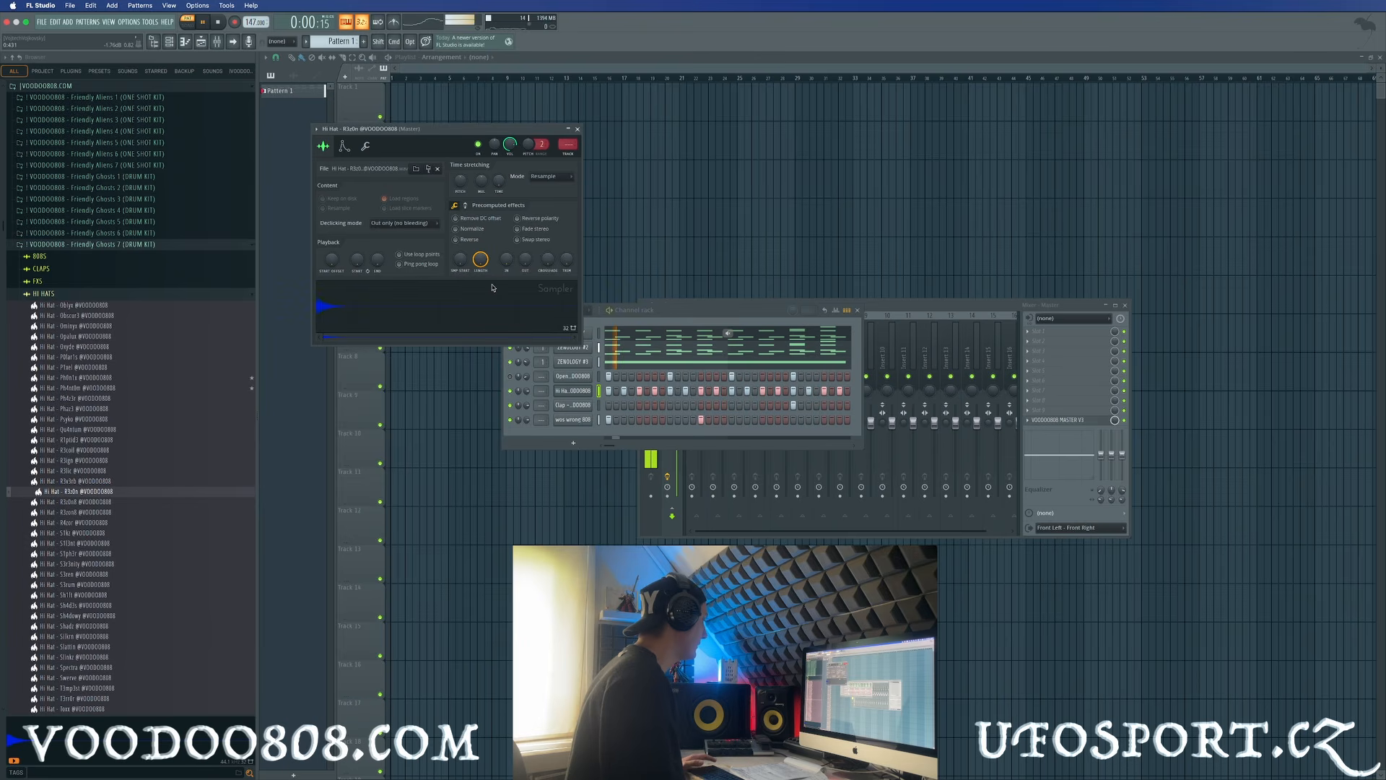
pyautogui.click(200, 391)
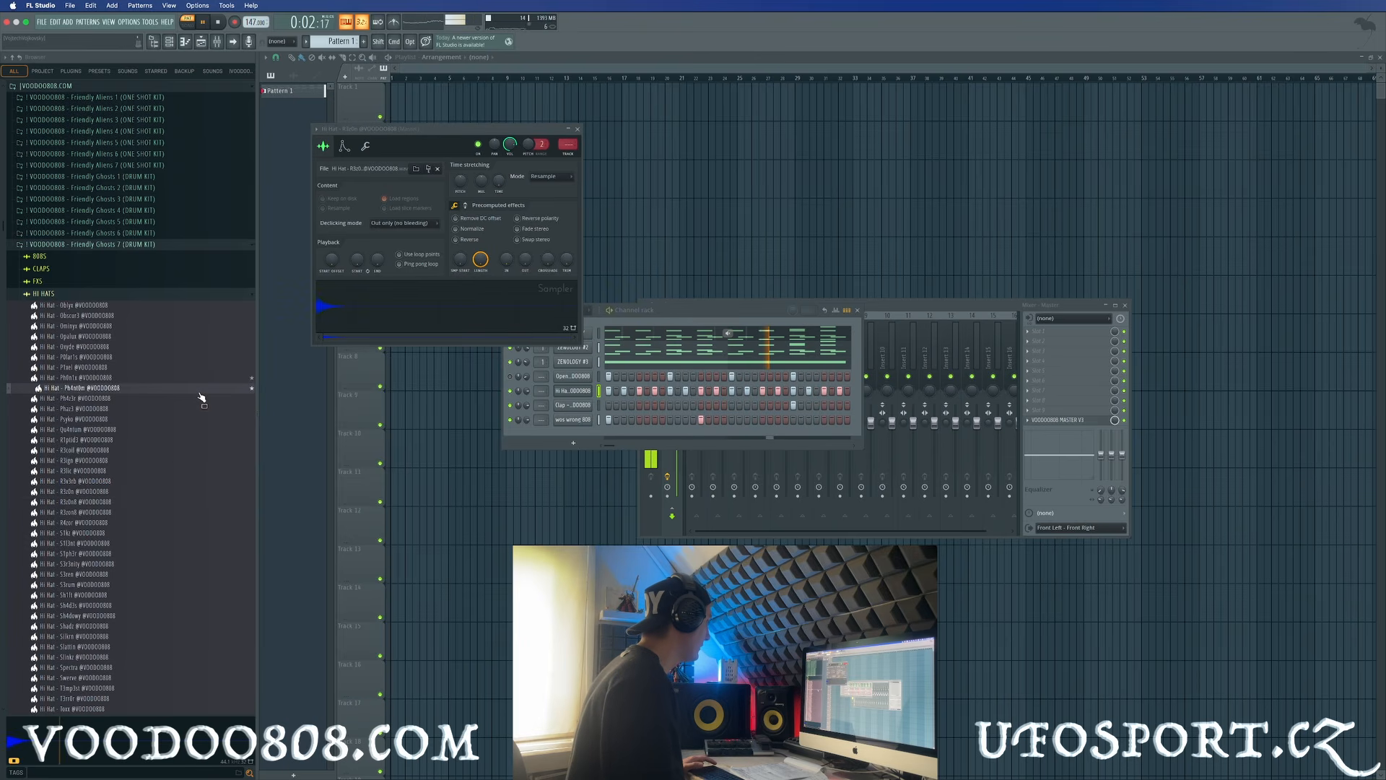
# Close the hi-hat sampler window and collapse the HI HATS and OPEN HATS folders in the browser
pyautogui.click(579, 130)
pyautogui.click(81, 294)
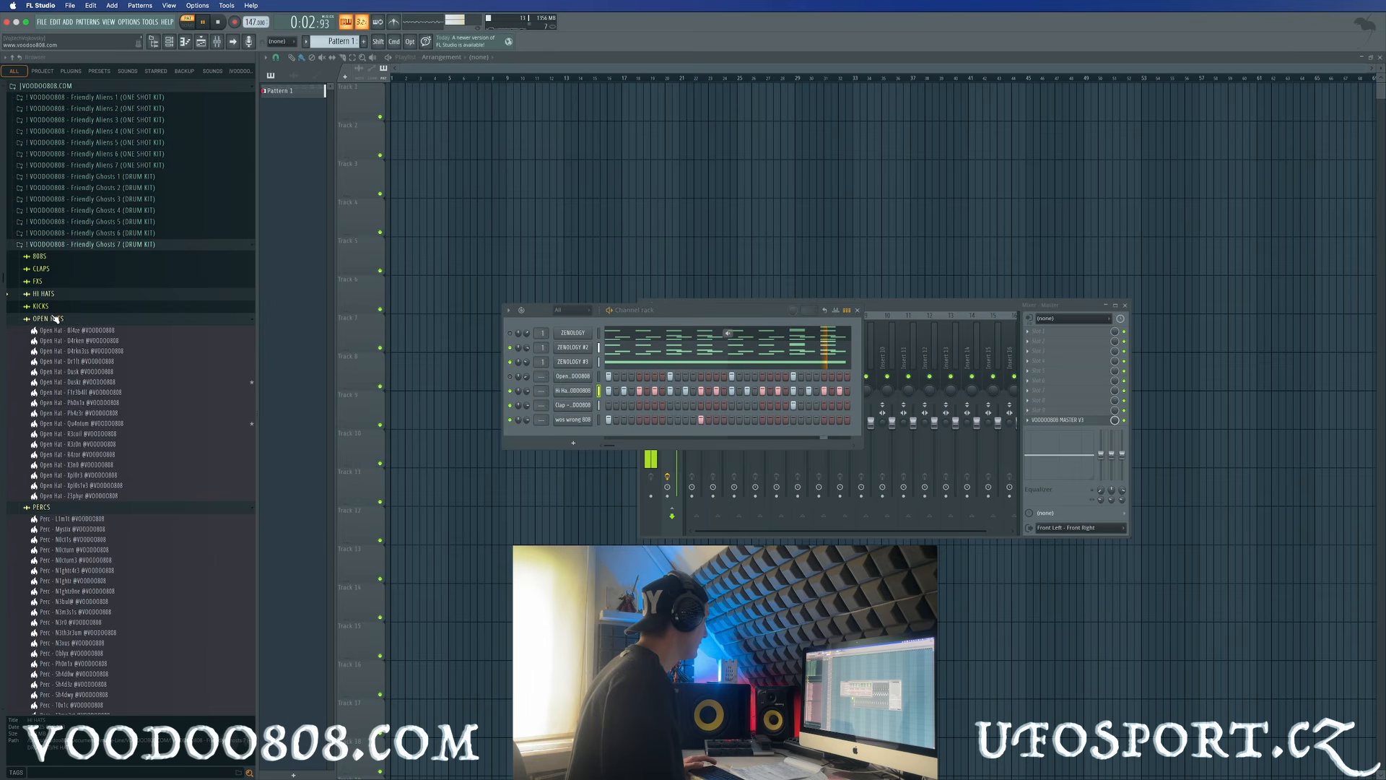
pyautogui.click(55, 319)
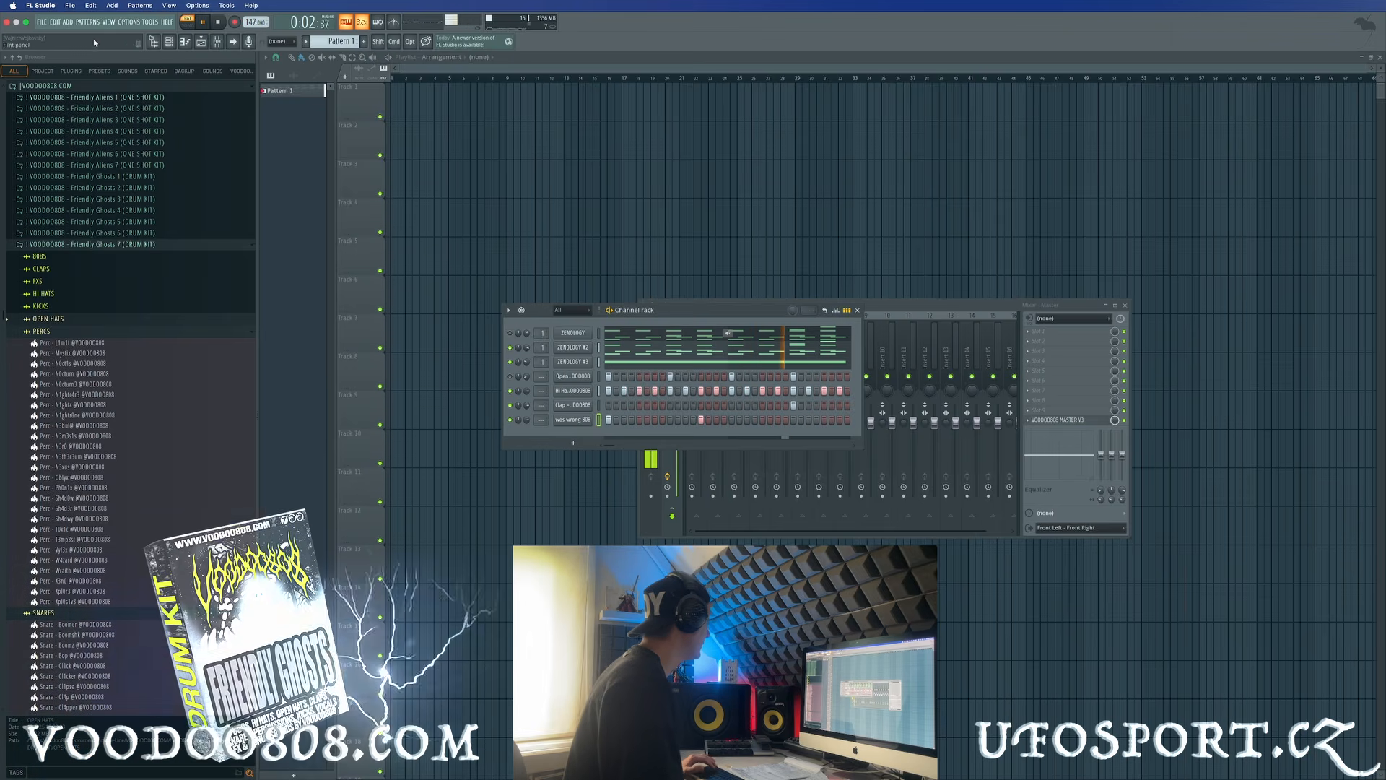
# Stop playback, save the project as VB4943 in a new project folder, and save a new version of it
pyautogui.click(185, 41)
pyautogui.press('space')
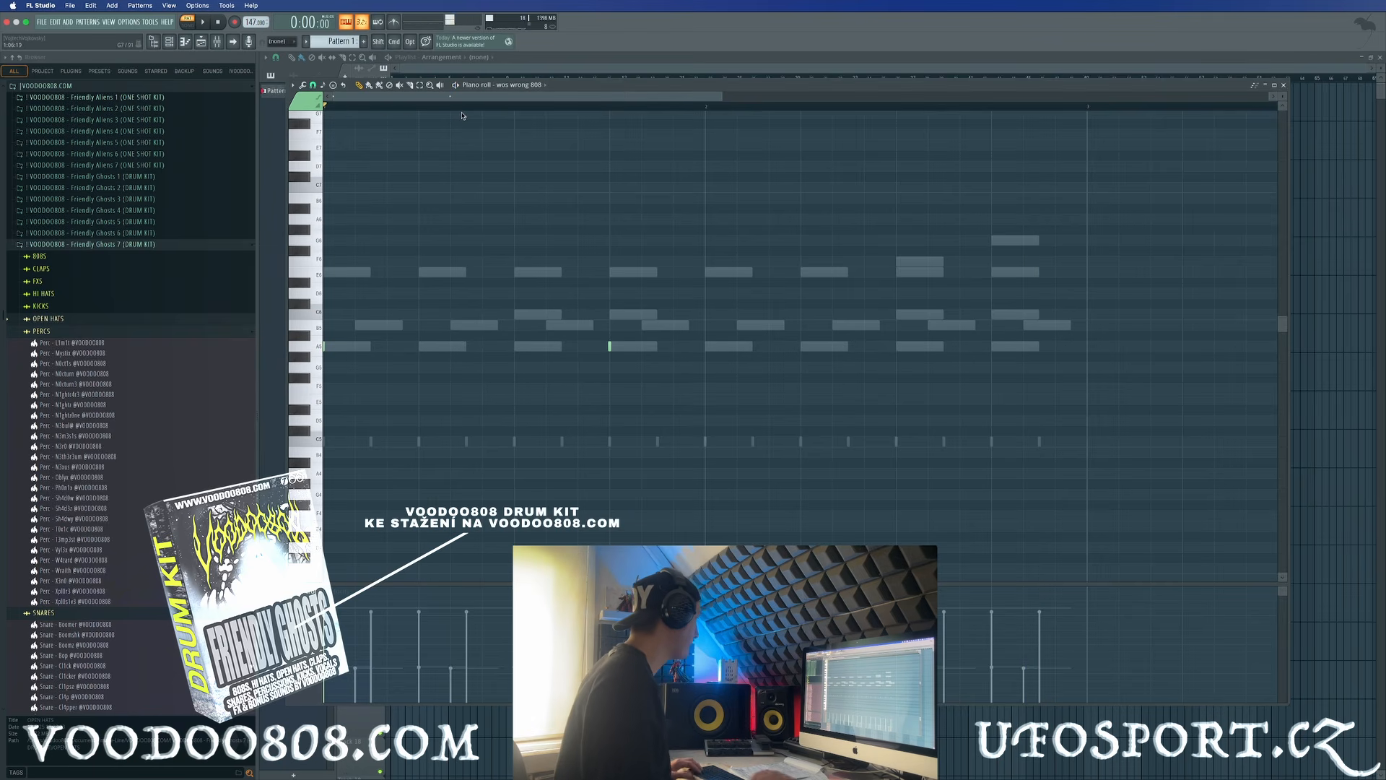
pyautogui.click(41, 22)
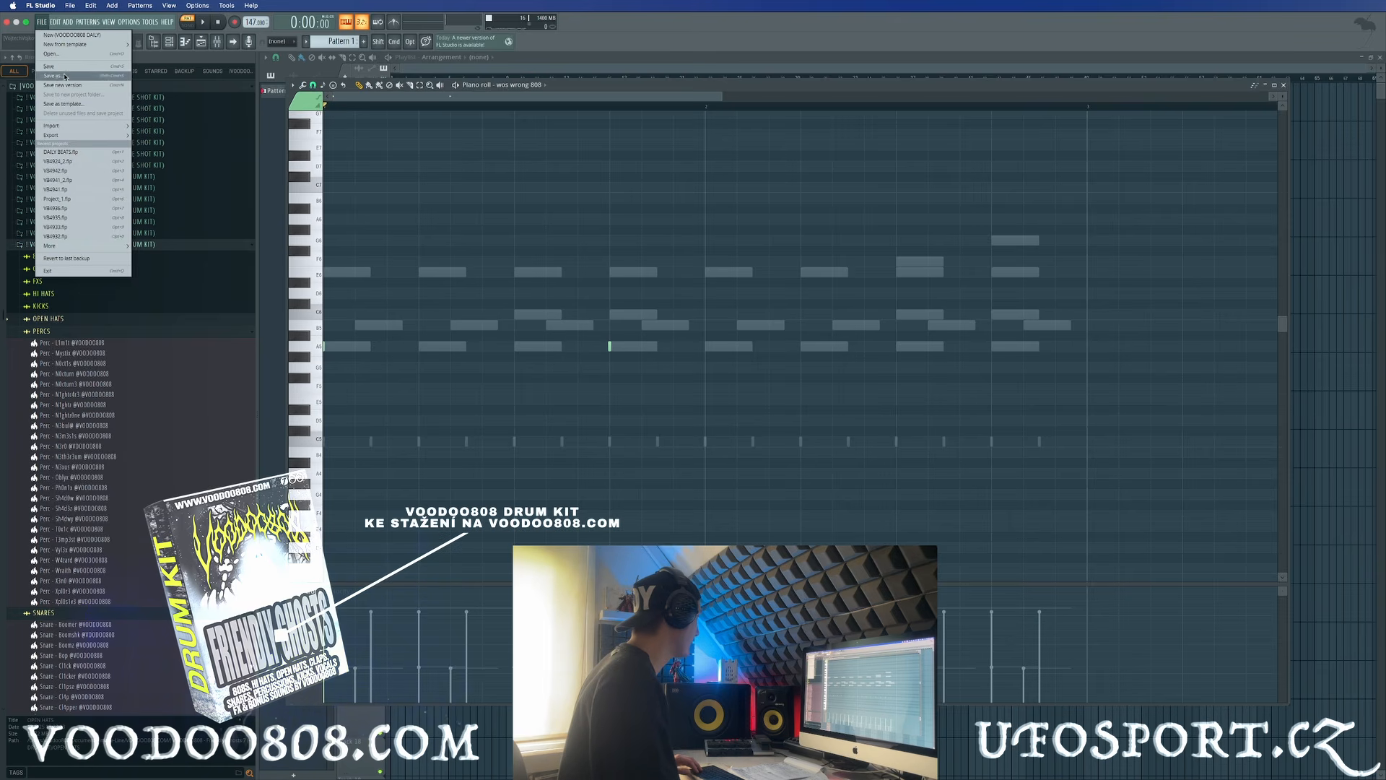
pyautogui.click(65, 76)
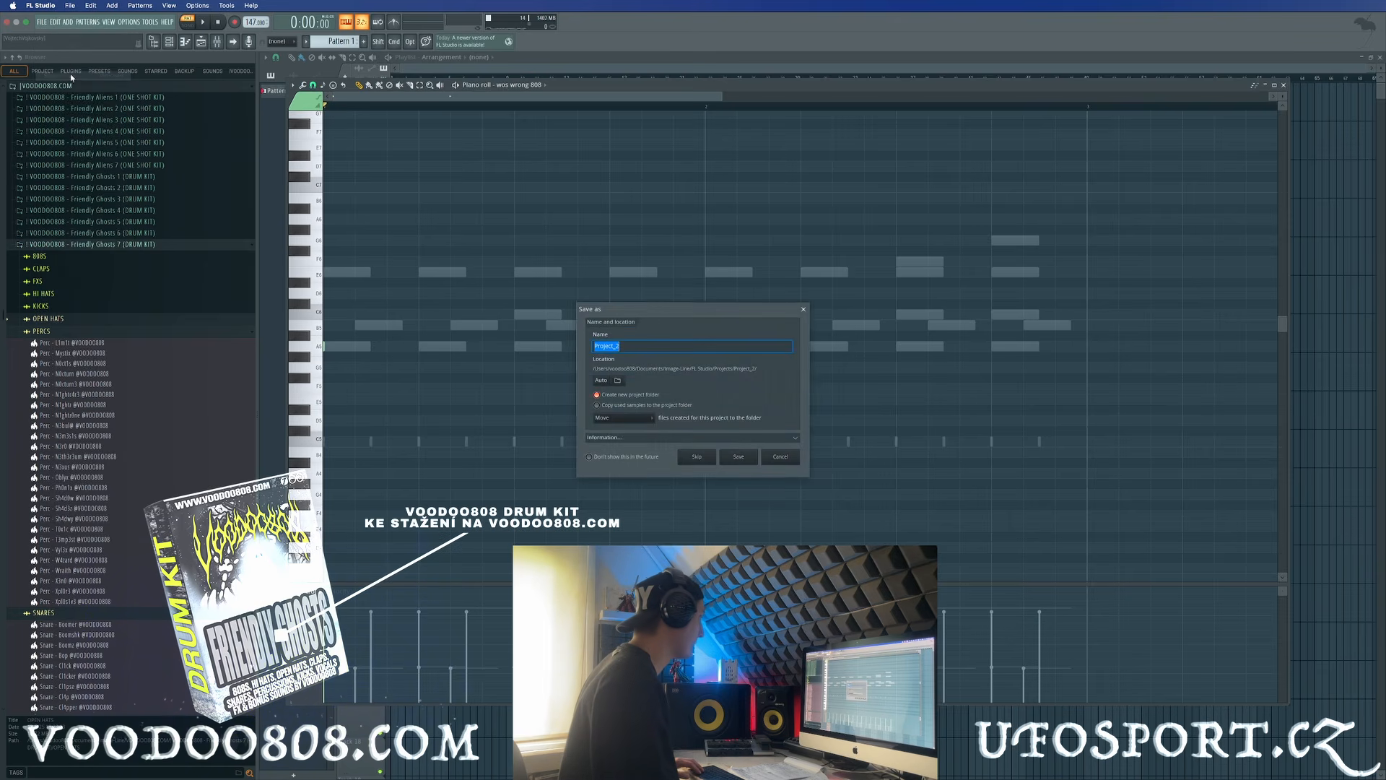
pyautogui.click(617, 379)
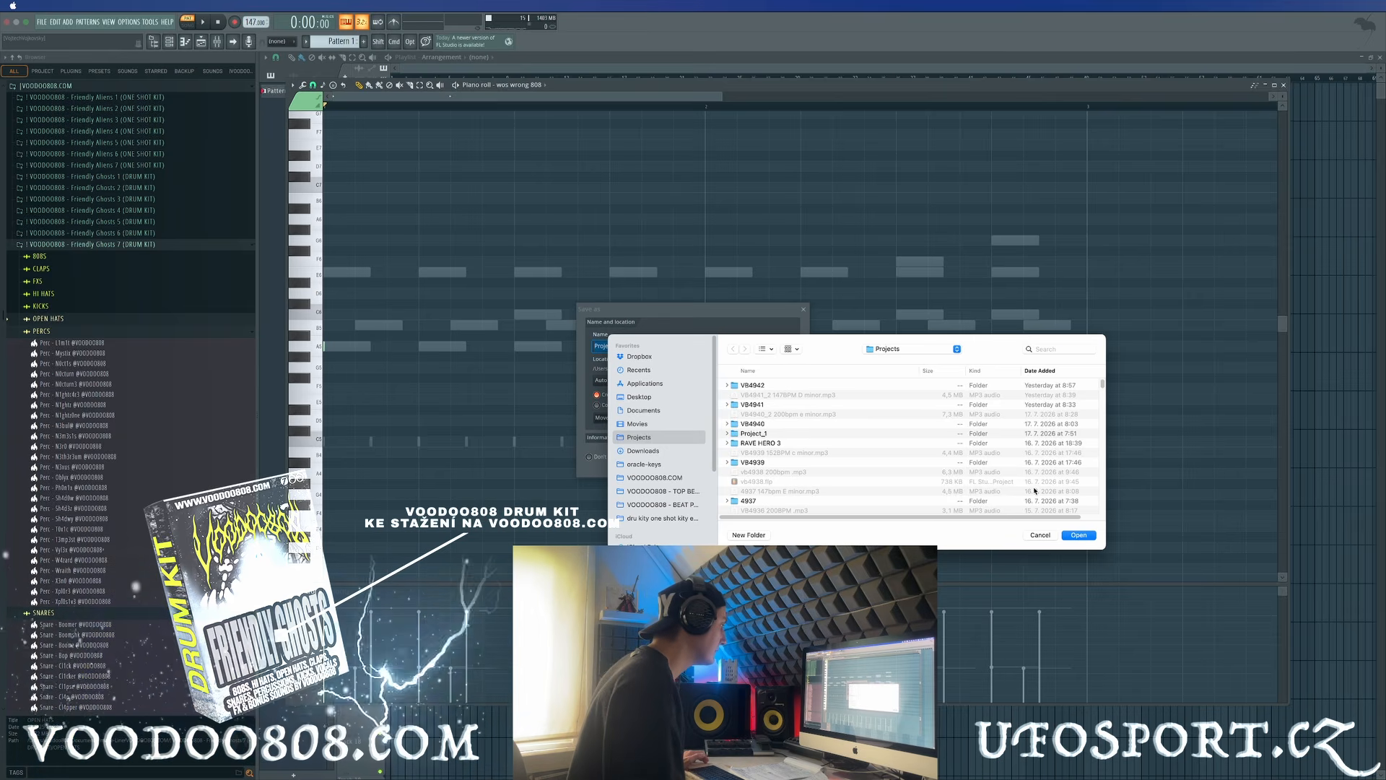
pyautogui.click(1041, 535)
pyautogui.write('VB4943')
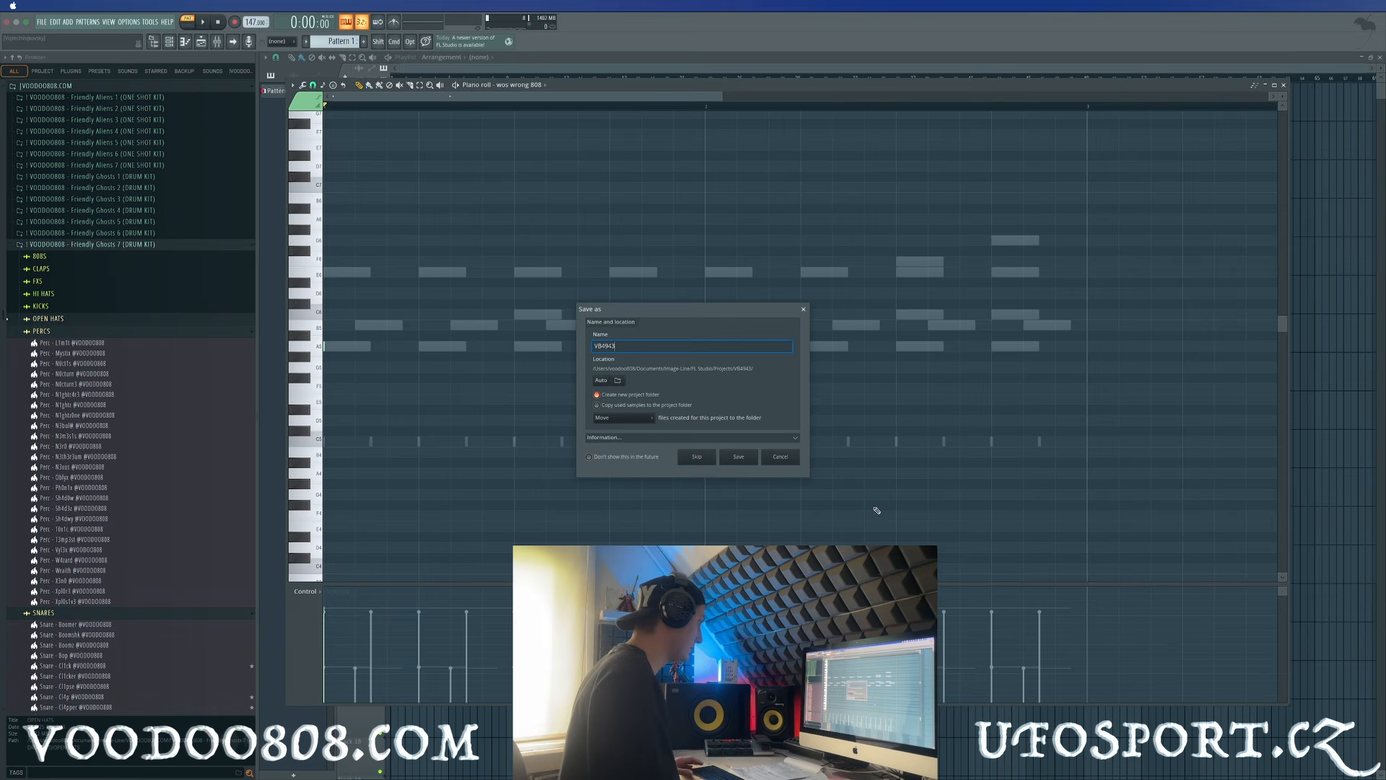
pyautogui.click(738, 457)
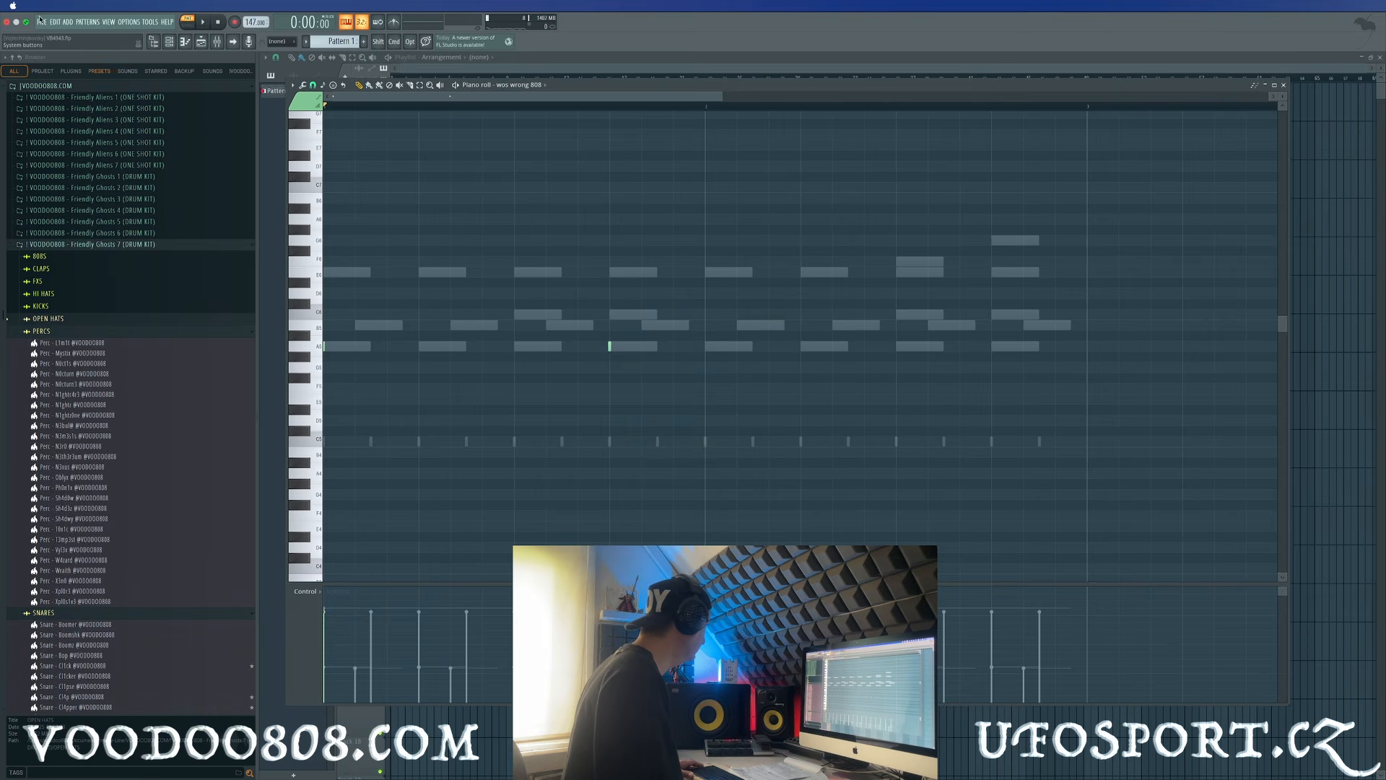
pyautogui.click(40, 21)
pyautogui.click(120, 88)
# Close the piano roll and split Pattern 1 into a separate pattern for each channel
pyautogui.press('space')
pyautogui.click(185, 42)
pyautogui.rightClick(293, 91)
pyautogui.click(356, 257)
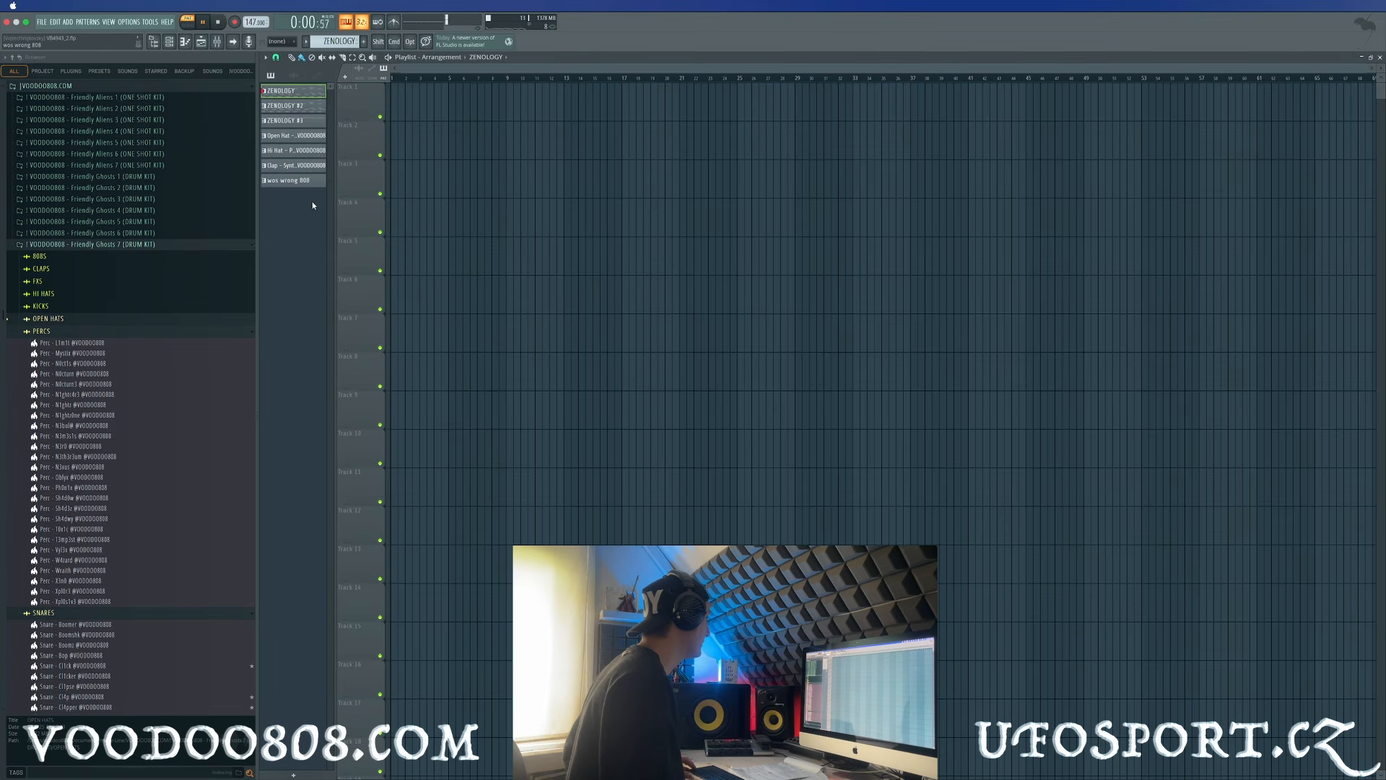
# Place the seven split patterns on Tracks 1 to 7, duplicate them three times in a row, and play the selected arrangement
pyautogui.moveTo(303, 88); pyautogui.dragTo(401, 93)
pyautogui.press('super+b')
pyautogui.press('super+b')
pyautogui.press('super+b')
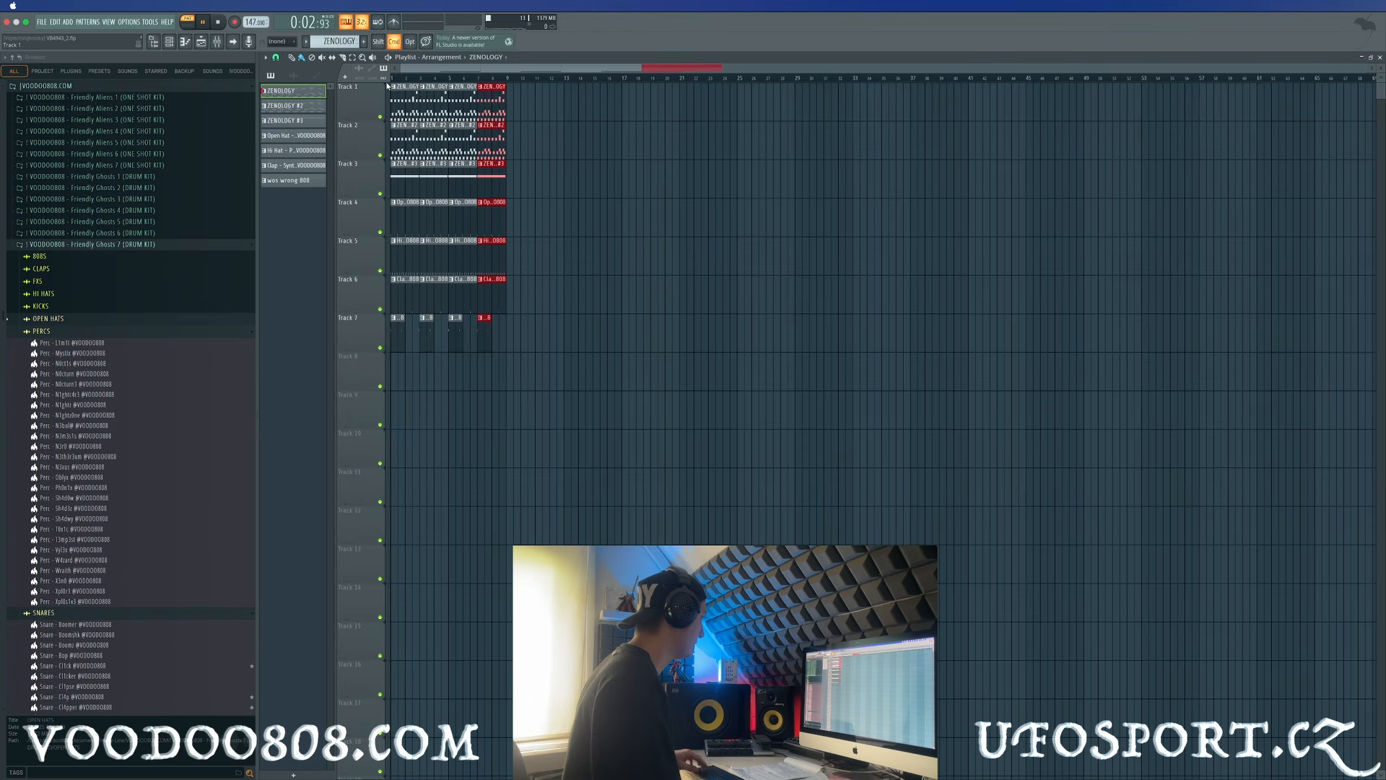
pyautogui.press('super+a')
pyautogui.press('space')
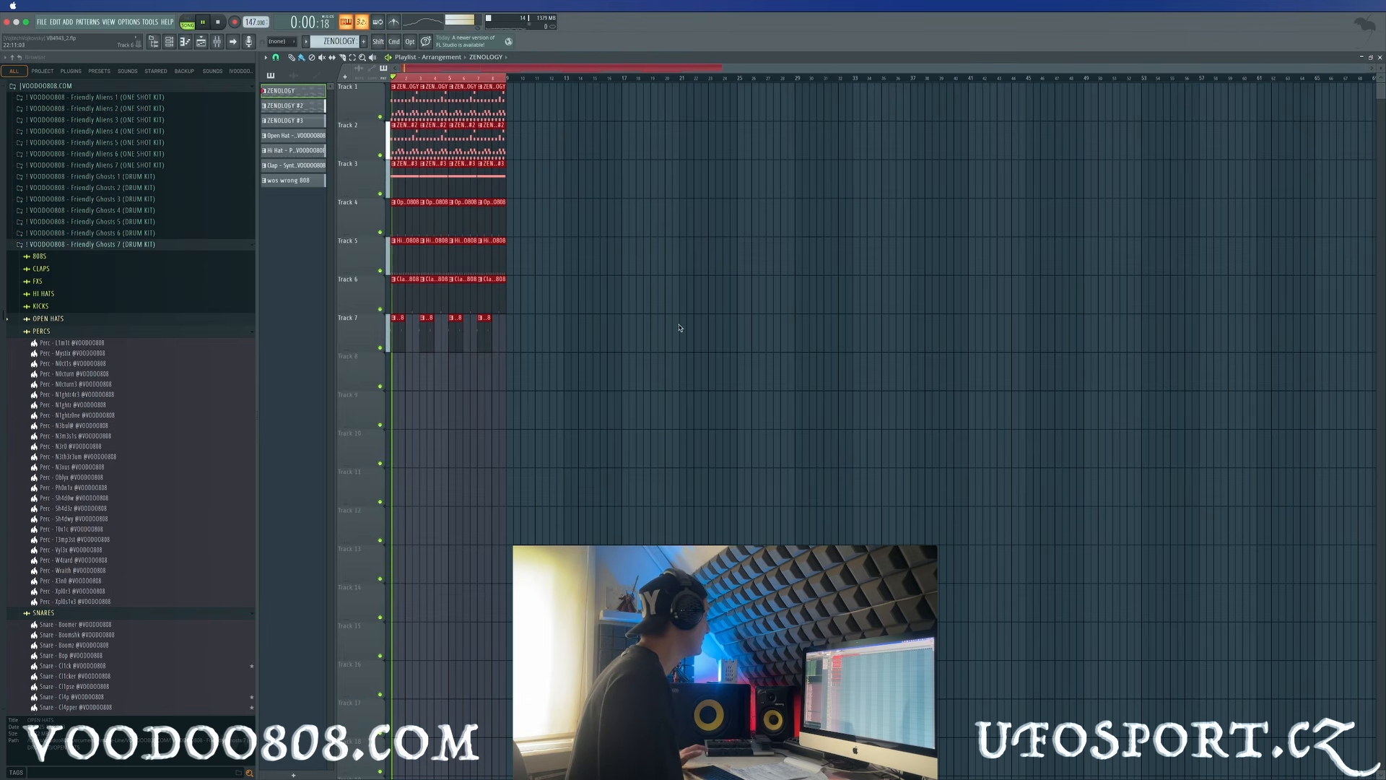
# Deselect the clips and delete the second and fourth 808 clips on Track 7
pyautogui.press('super+d')
pyautogui.rightClick(425, 330)
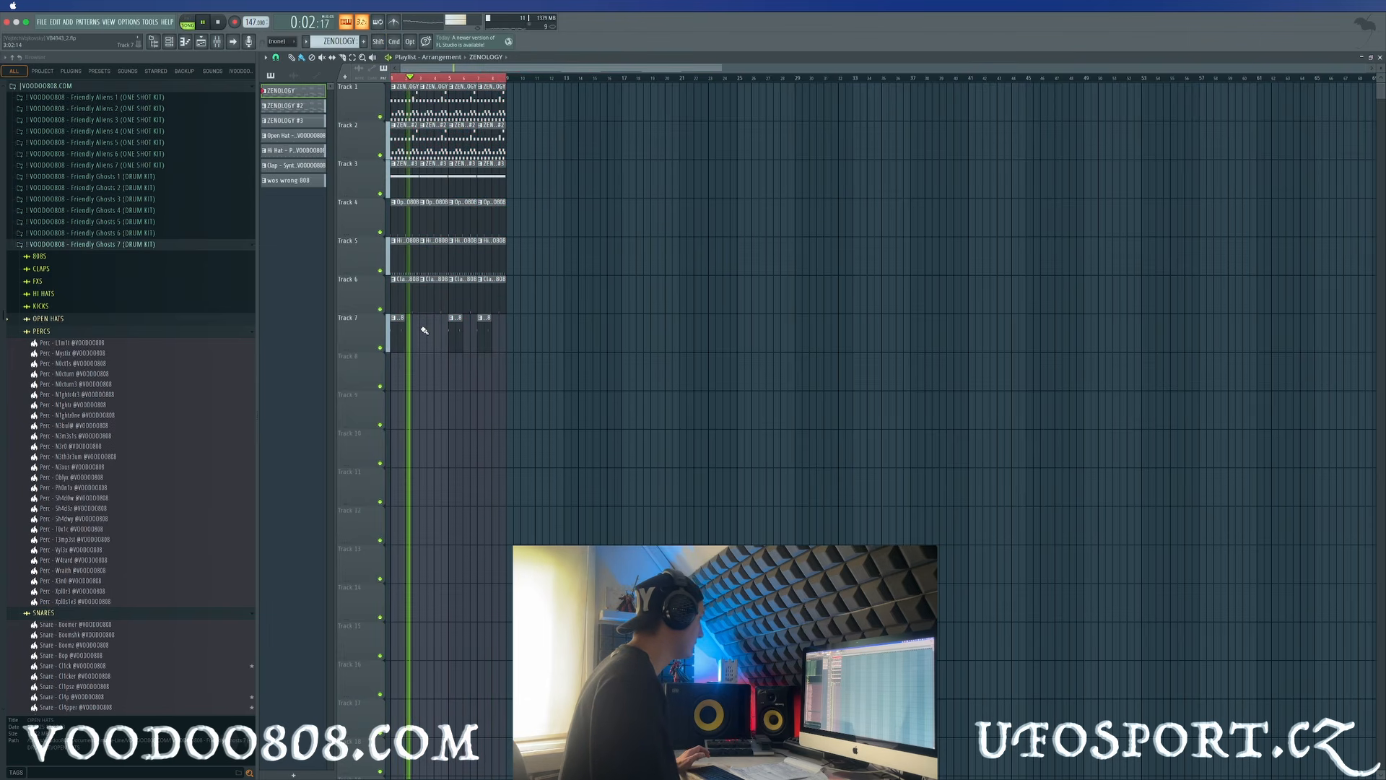
pyautogui.rightClick(487, 344)
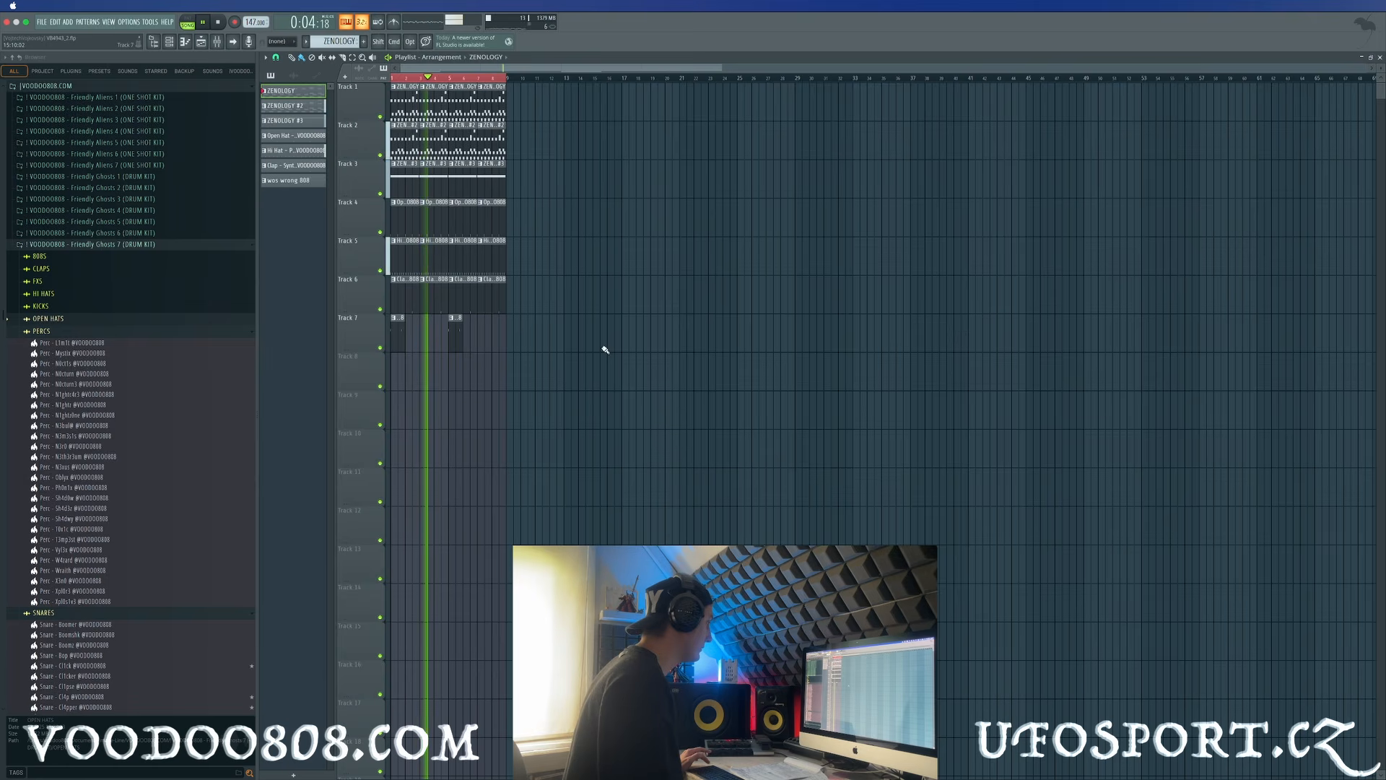
# In the 808 pattern, set the piano roll snap to Line, add an A5 note on step 7, and play the arrangement
pyautogui.doubleClick(412, 341)
pyautogui.press('space')
pyautogui.scroll(-3, 798, 345)
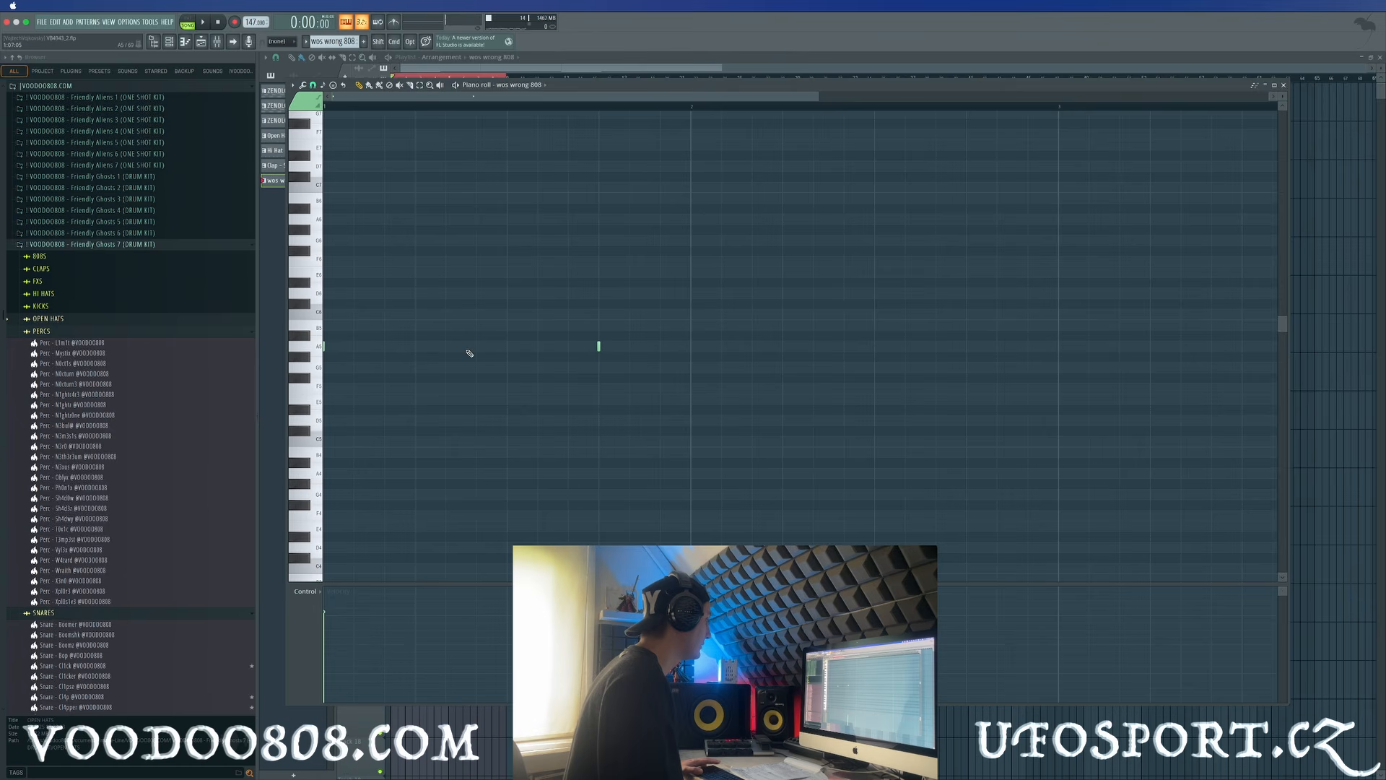
pyautogui.click(314, 84)
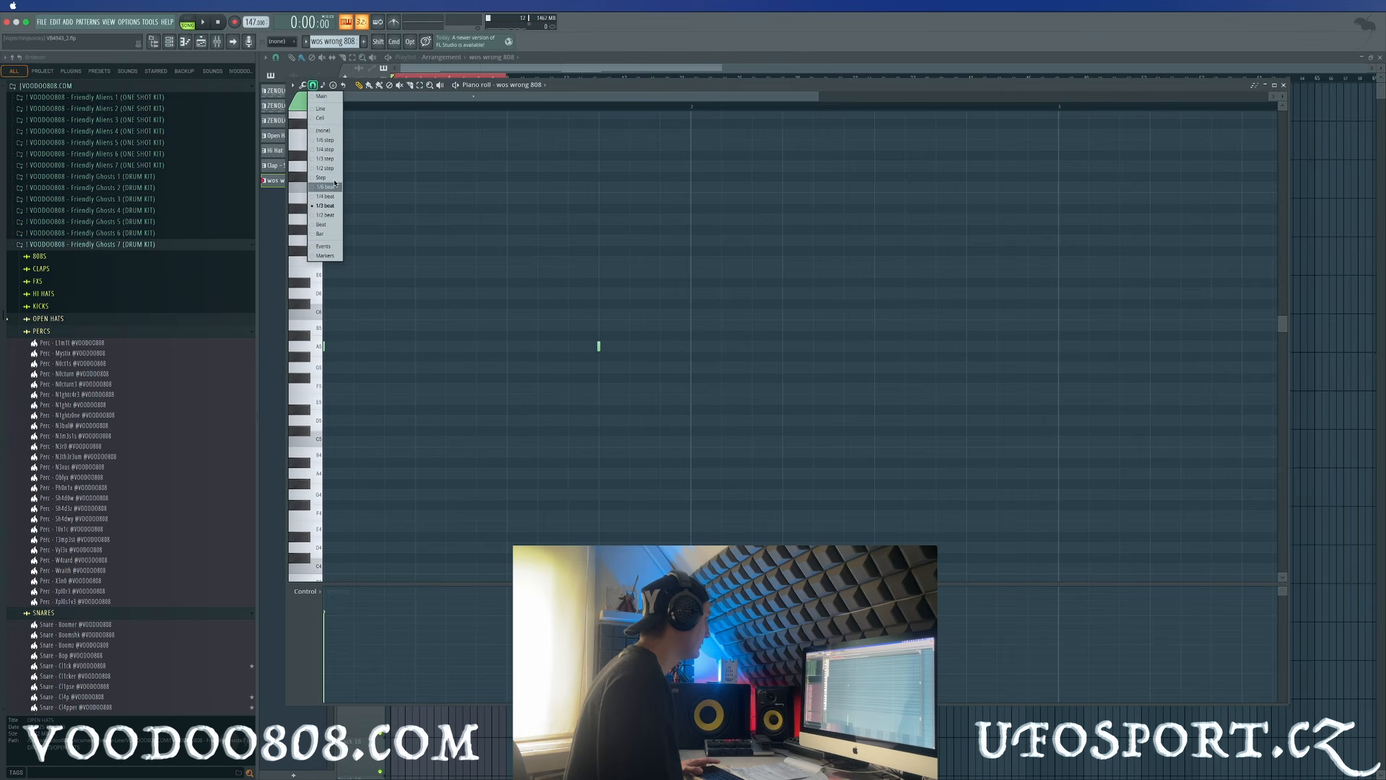
pyautogui.click(328, 159)
pyautogui.click(314, 86)
pyautogui.click(326, 109)
pyautogui.click(463, 346)
pyautogui.press('space')
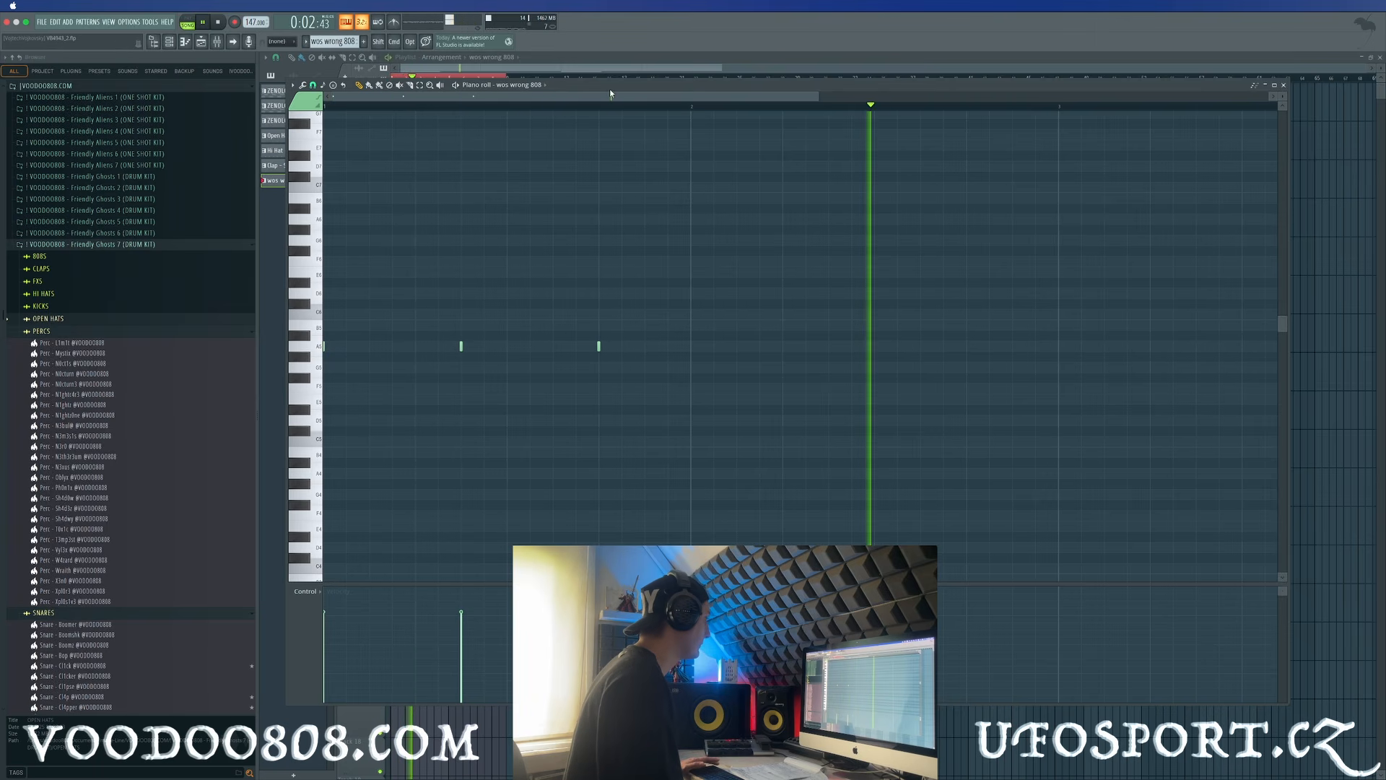
# Return to the playlist, collapse the PERCS folder, and create a new empty pattern
pyautogui.click(169, 42)
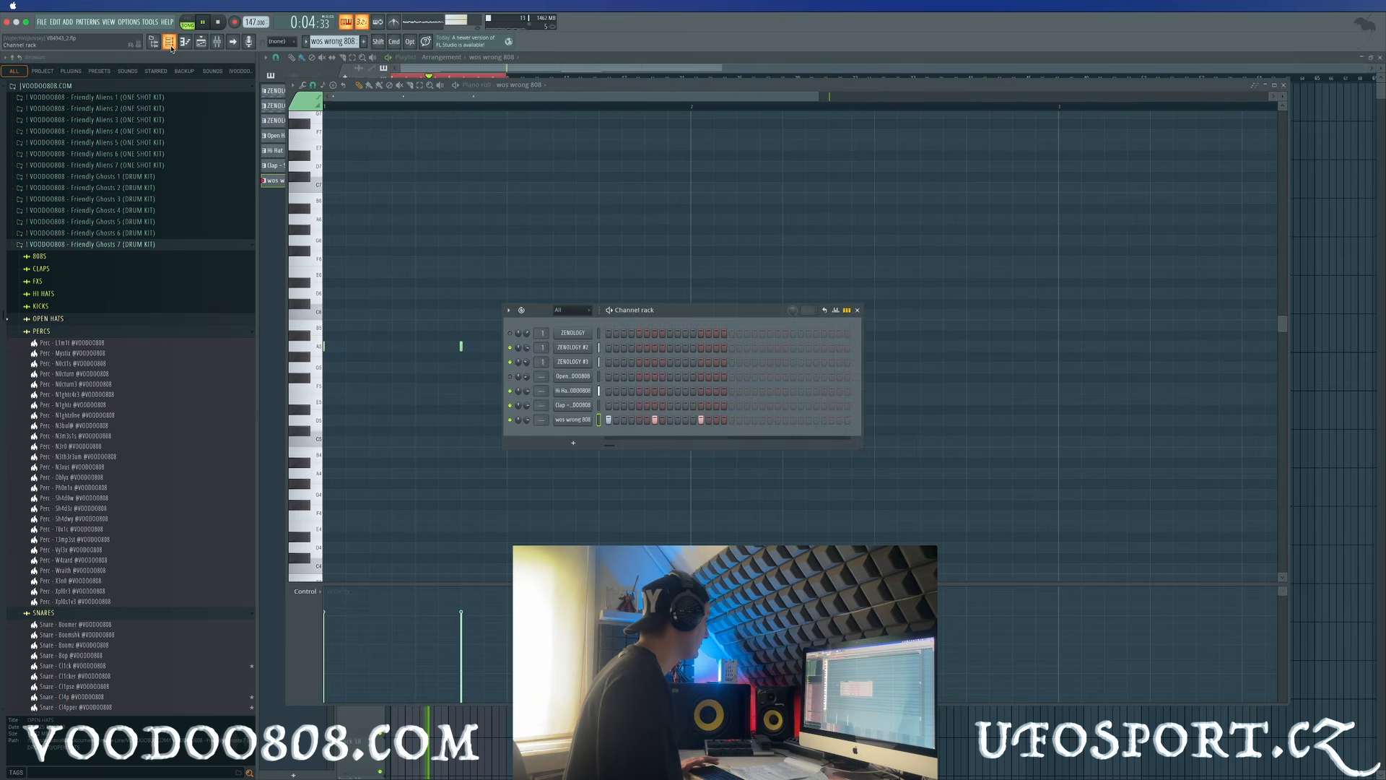
pyautogui.click(153, 42)
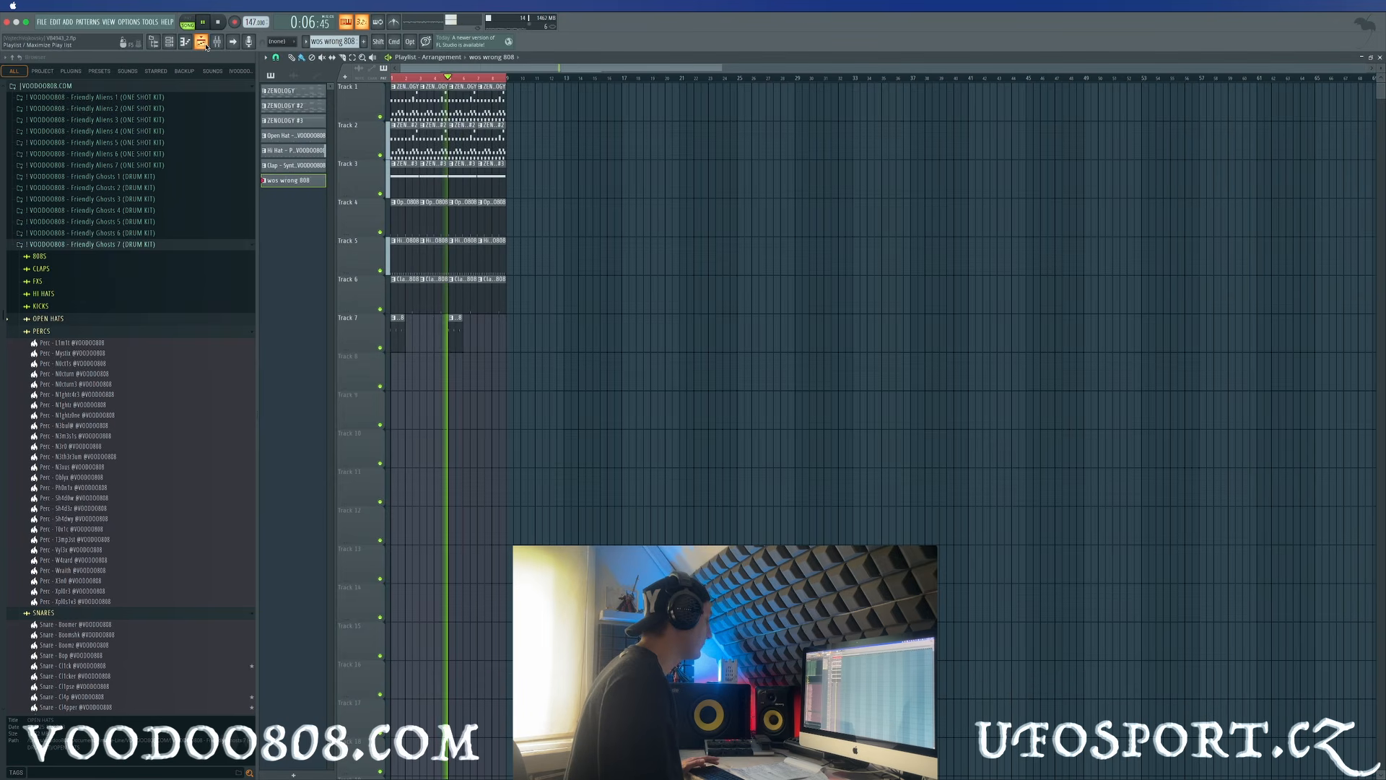
pyautogui.click(52, 331)
pyautogui.moveTo(171, 396); pyautogui.dragTo(279, 95)
pyautogui.click(363, 41)
# Audition the Sizzle snare from the SNARES folder and add it to the channel rack as a new channel
pyautogui.click(170, 42)
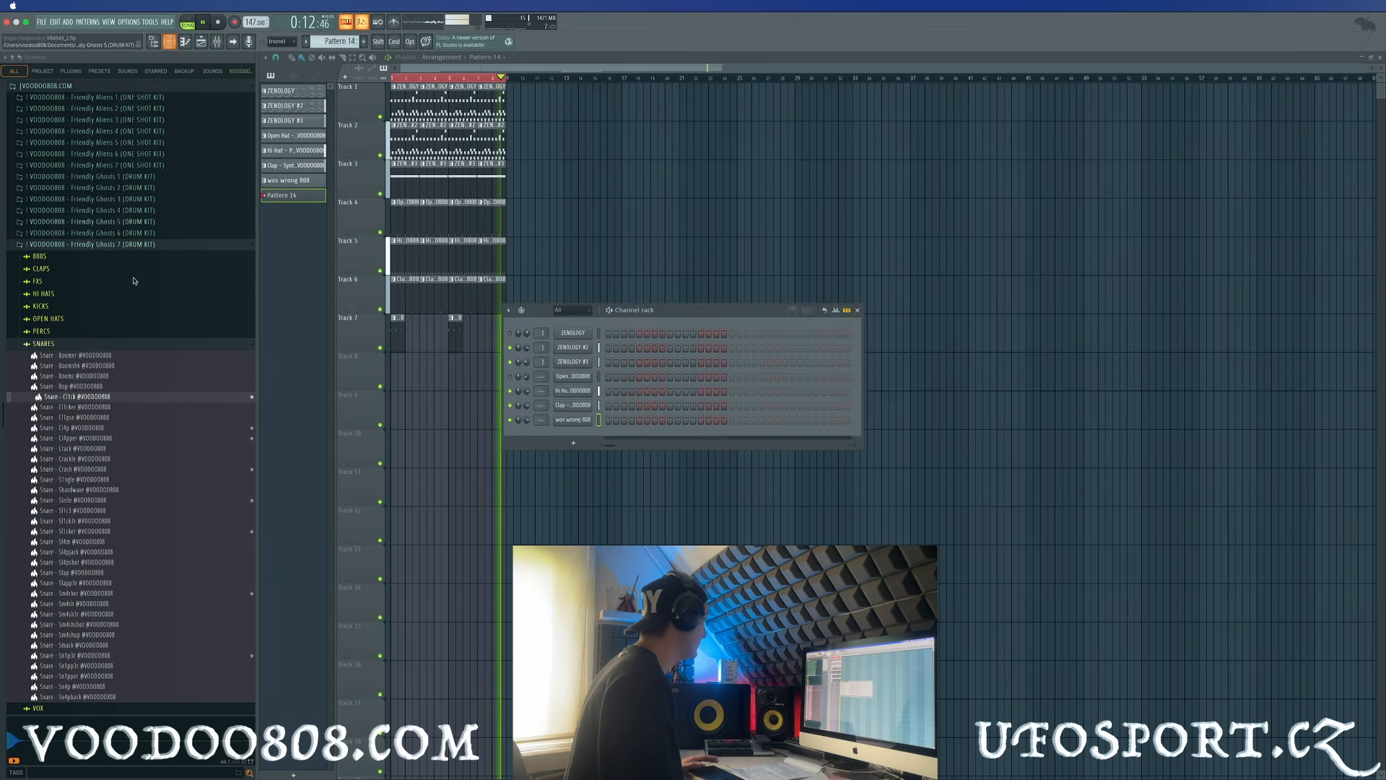
pyautogui.click(217, 500)
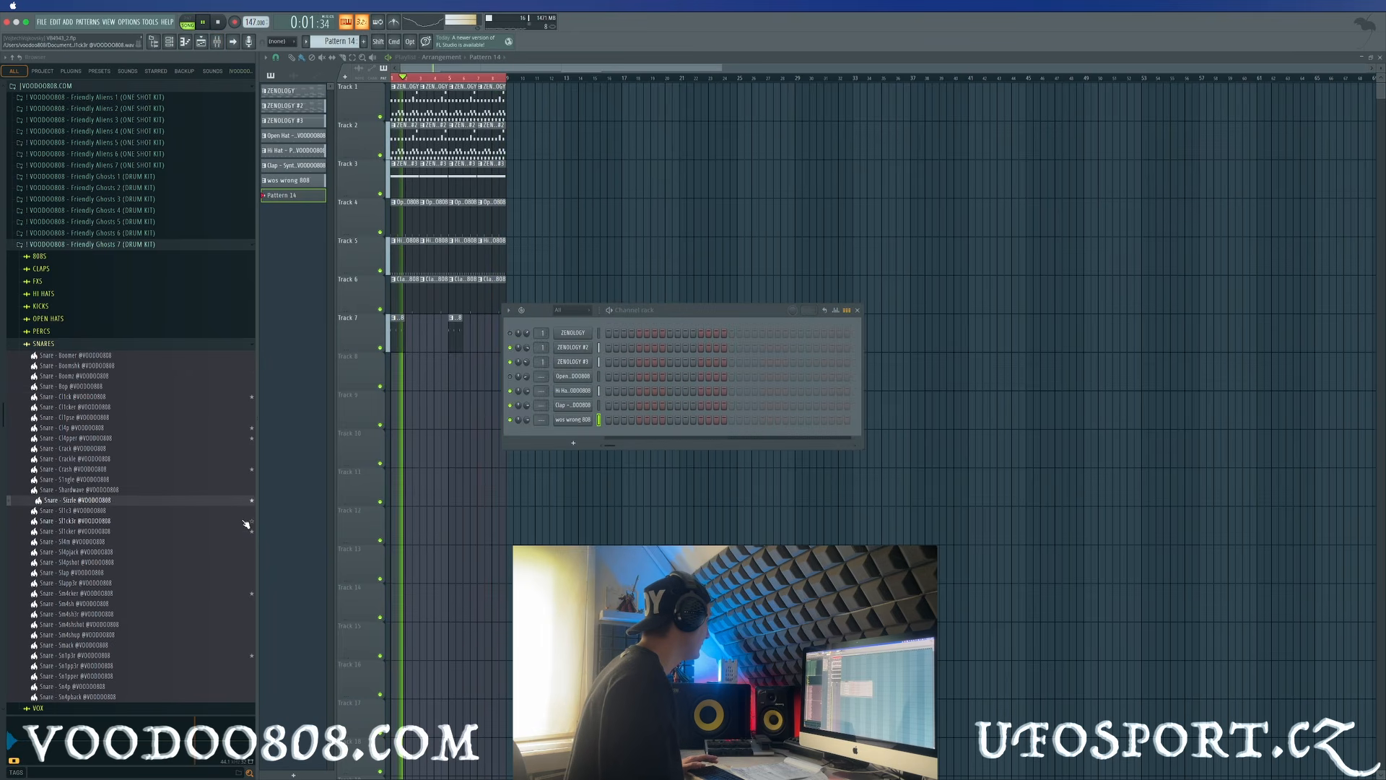
pyautogui.moveTo(238, 507); pyautogui.dragTo(582, 452)
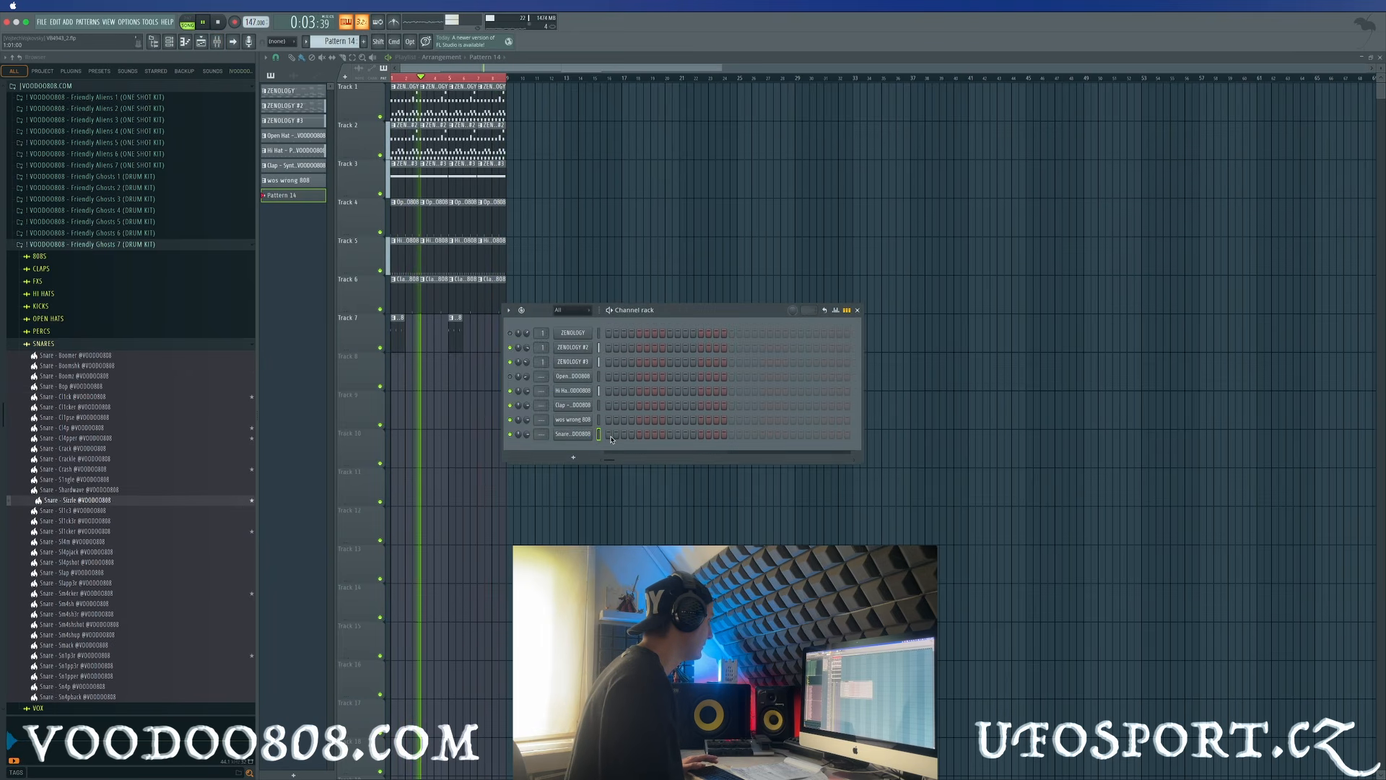
# Open the Sizzle snare's piano roll in Pattern 14, set the snap to 1/3 beat, and add short descending pairs of notes
pyautogui.click(184, 41)
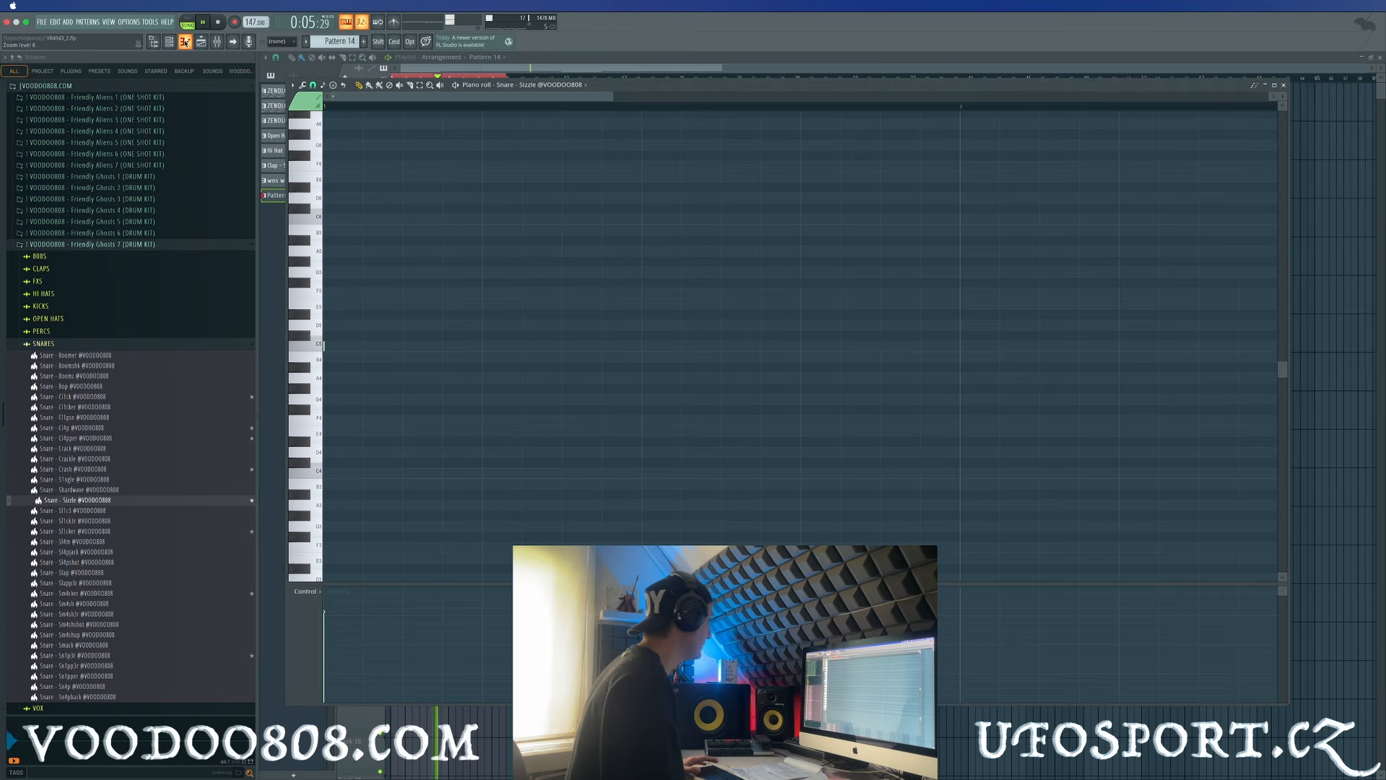
pyautogui.click(313, 86)
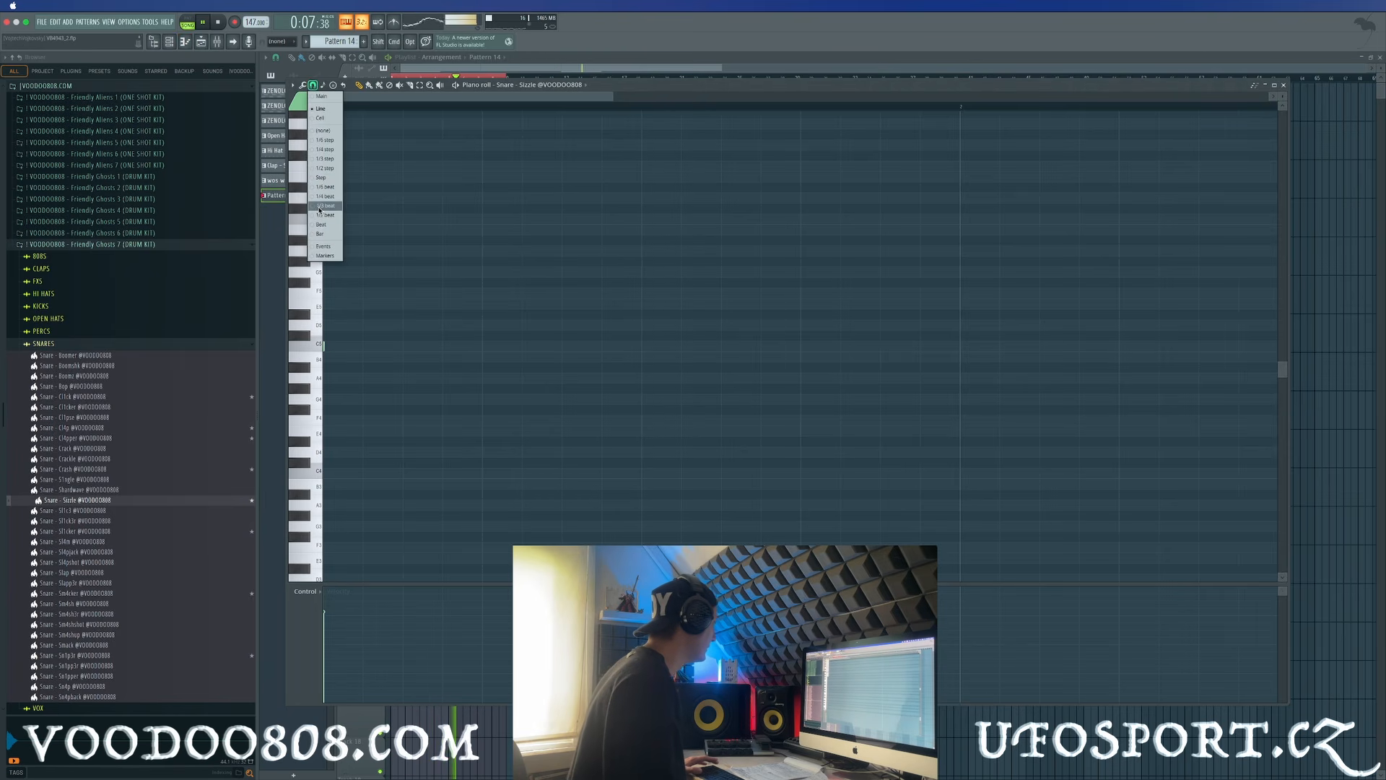
pyautogui.click(324, 207)
pyautogui.click(484, 357)
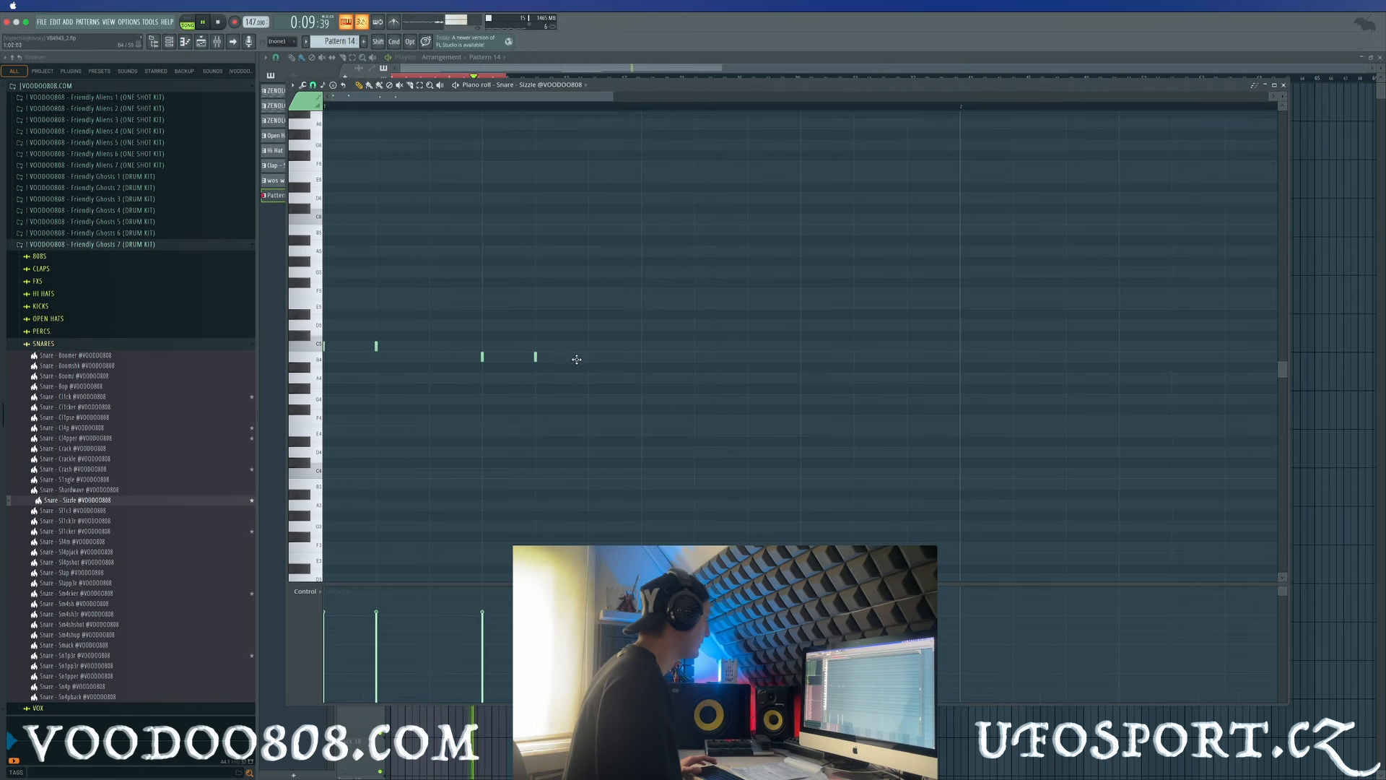
pyautogui.click(959, 377)
pyautogui.click(1013, 378)
# Place Pattern 14 on Track 9 of the playlist over bars 7 and 8, and play the arrangement
pyautogui.press('space')
pyautogui.click(191, 45)
pyautogui.press('space')
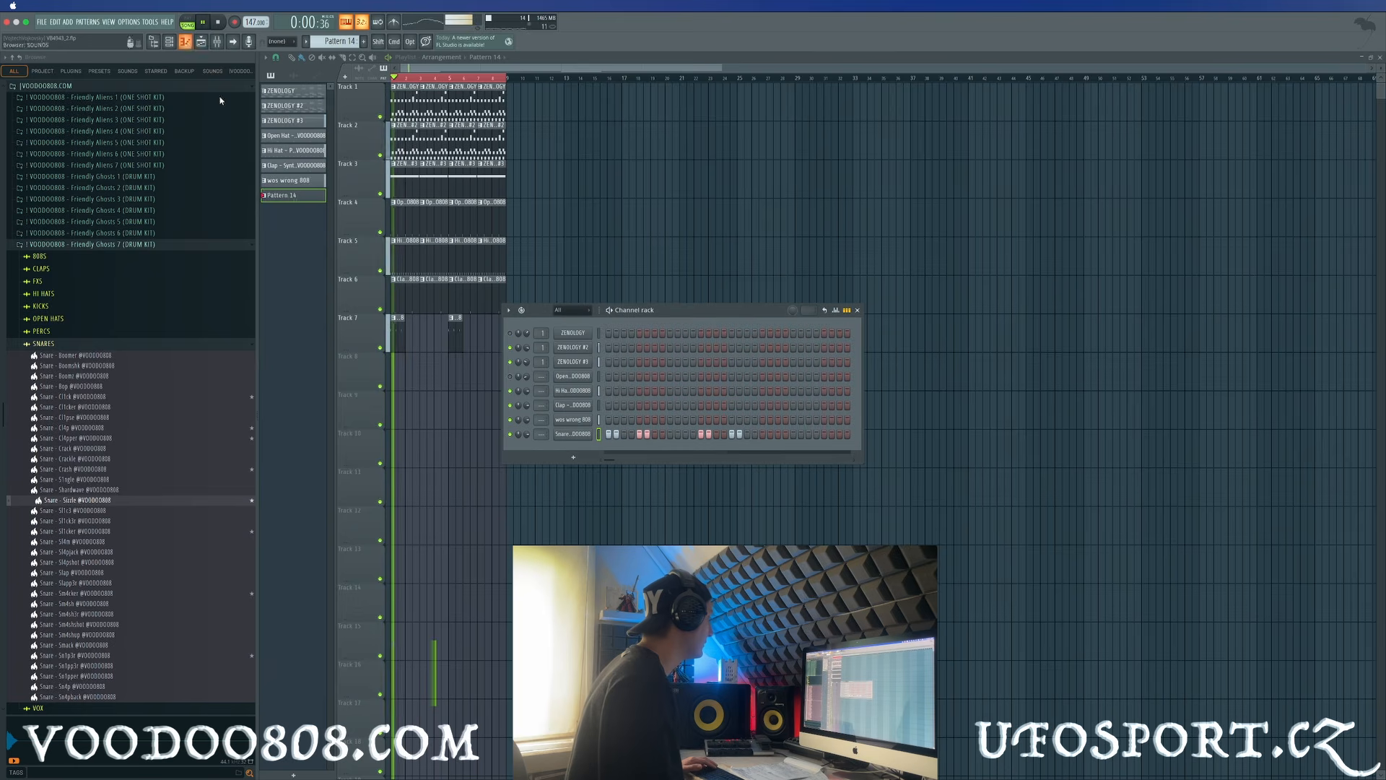
pyautogui.moveTo(464, 411)
pyautogui.mouseDown()
pyautogui.moveTo(444, 411)
pyautogui.moveTo(521, 423)
pyautogui.moveTo(486, 420)
pyautogui.mouseUp()
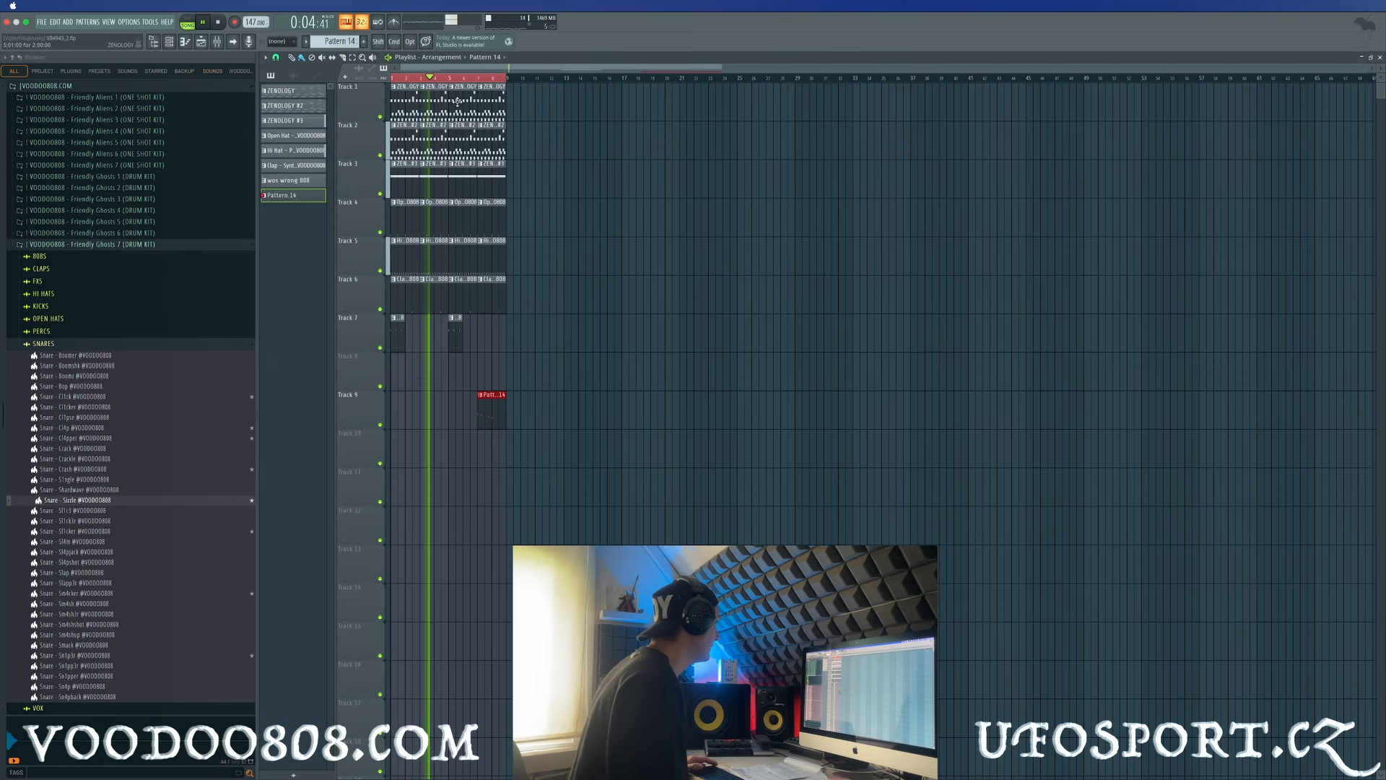
pyautogui.press('space')
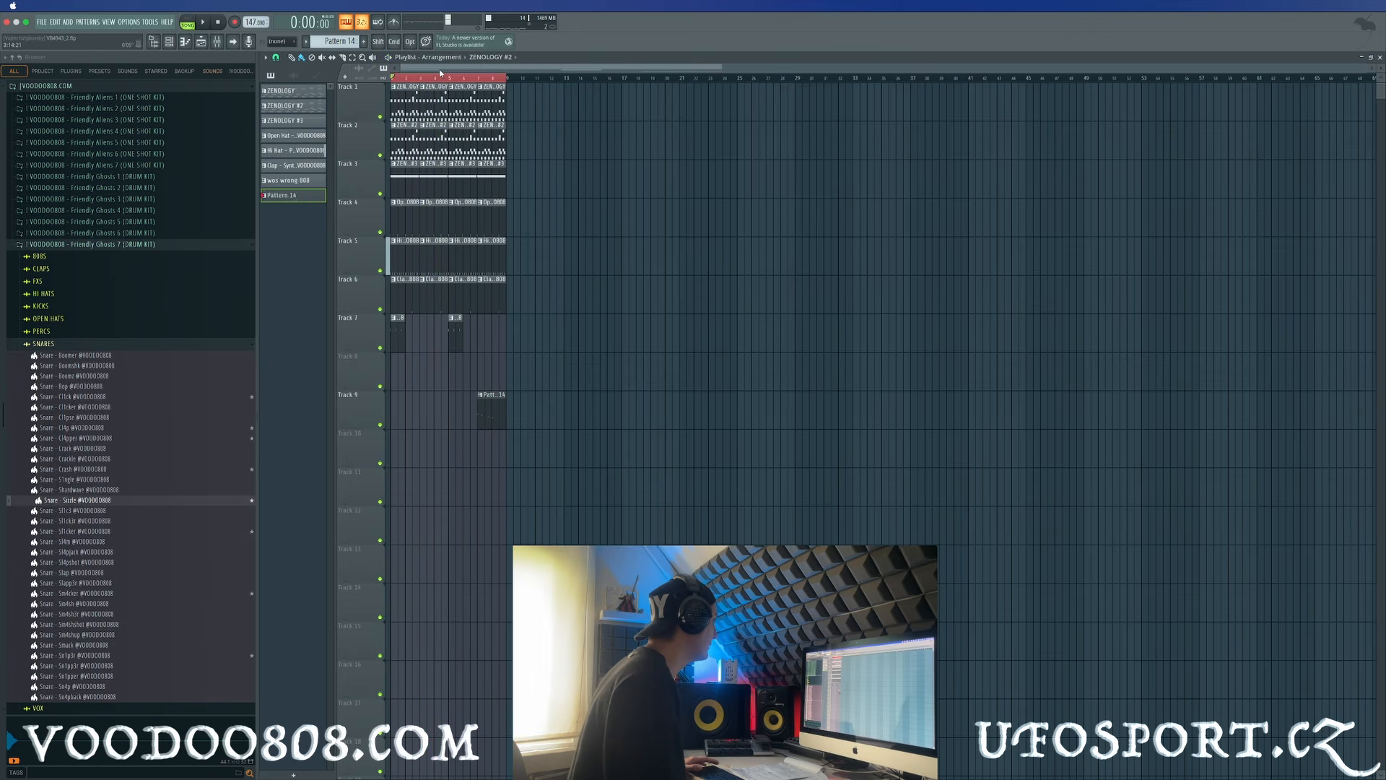
# Play the arrangement and delete the second and fourth ZENOLOGY #3 clips on Track 3
pyautogui.moveTo(1367, 71); pyautogui.dragTo(971, 71)
pyautogui.press('space')
pyautogui.press('space')
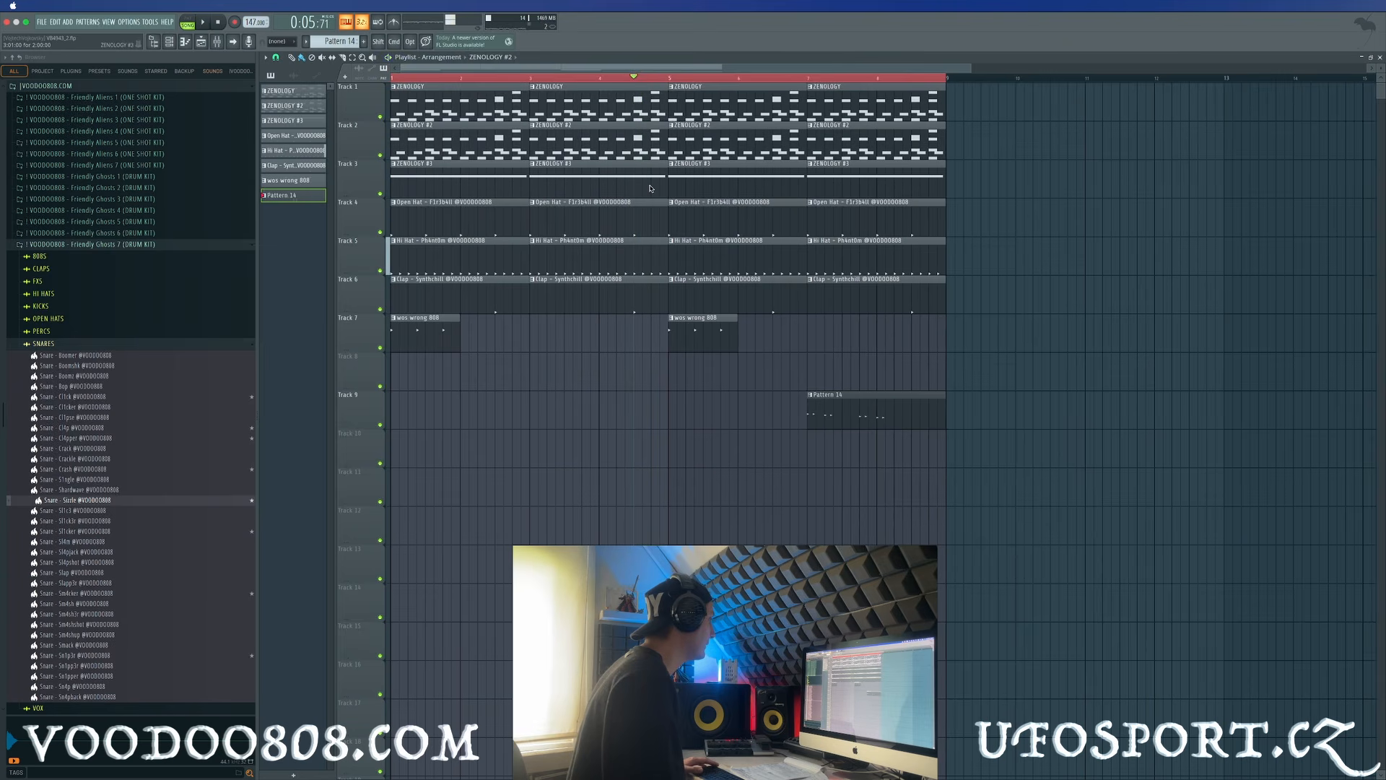
pyautogui.moveTo(663, 153); pyautogui.dragTo(662, 153)
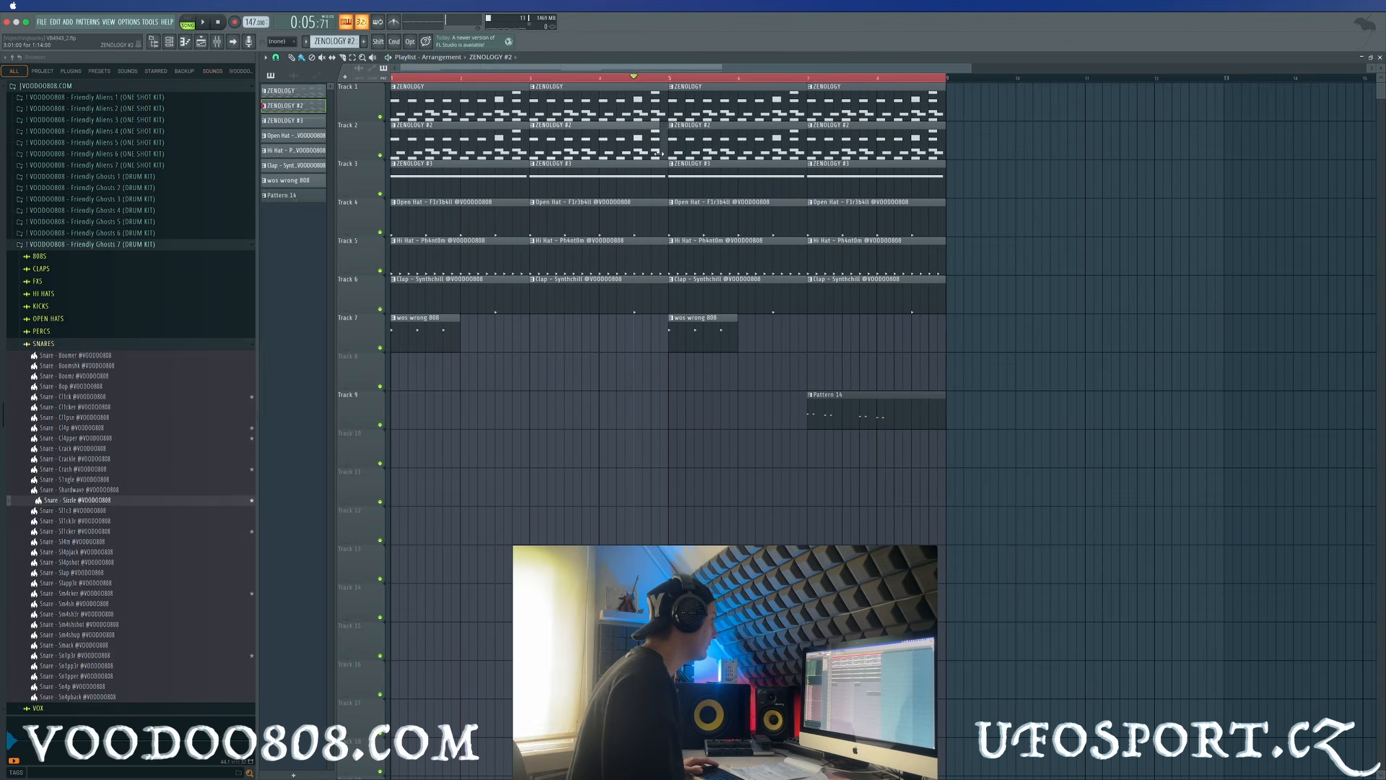
pyautogui.press('space')
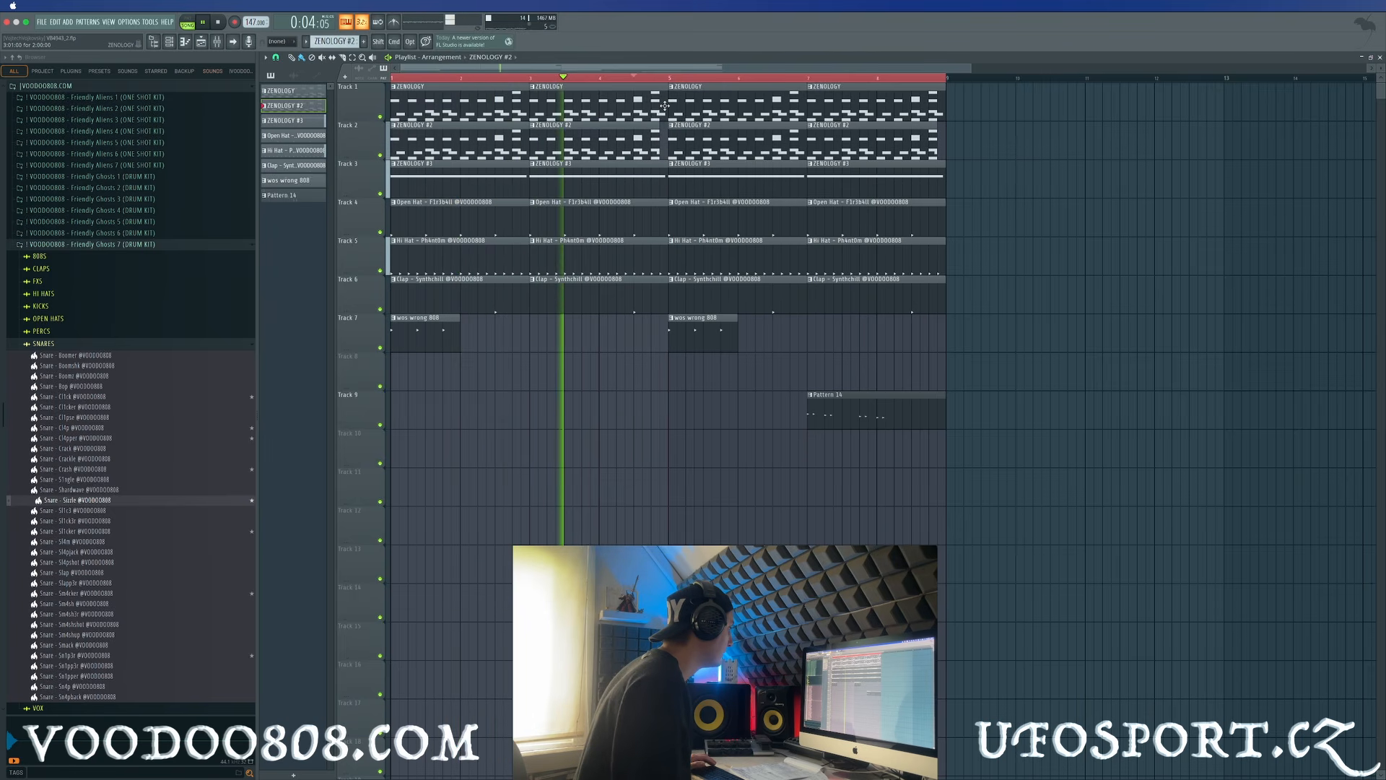
pyautogui.rightClick(636, 179)
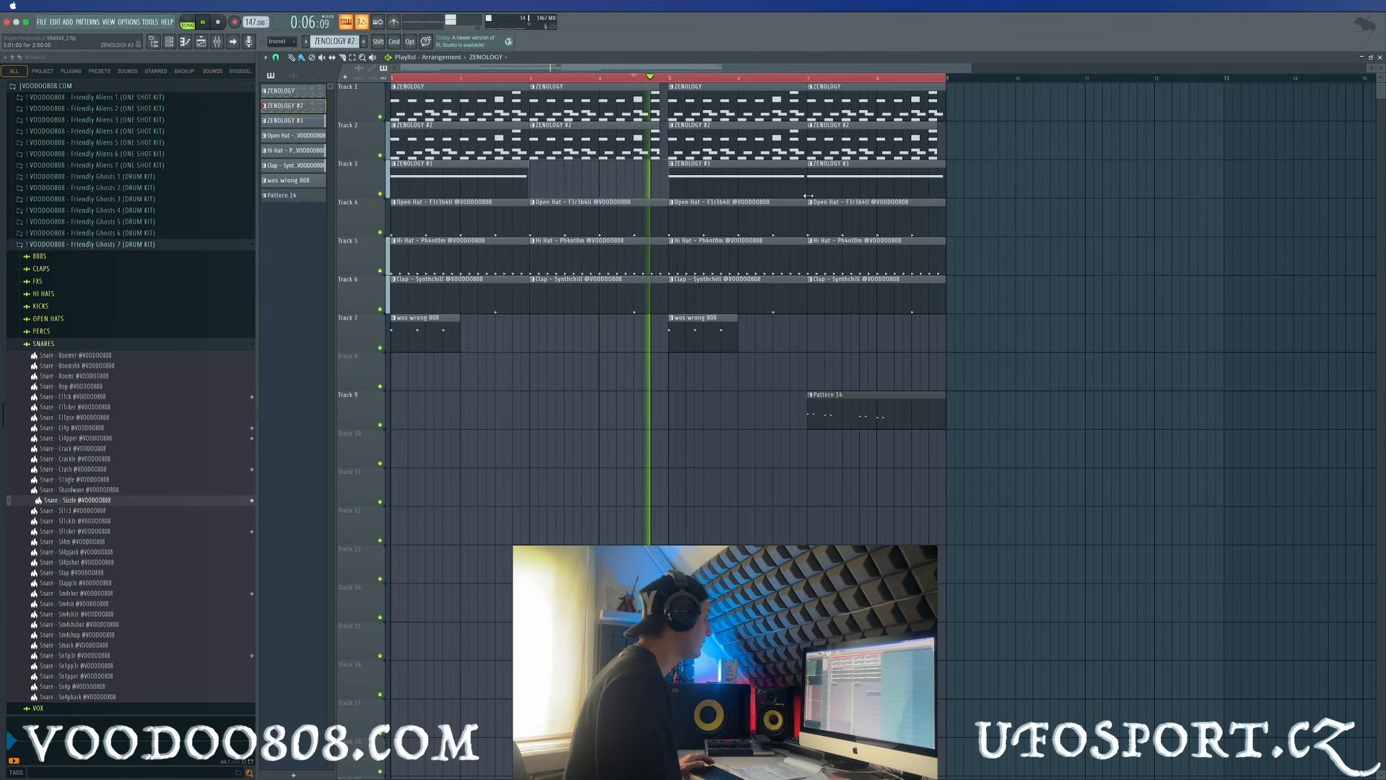
pyautogui.rightClick(872, 187)
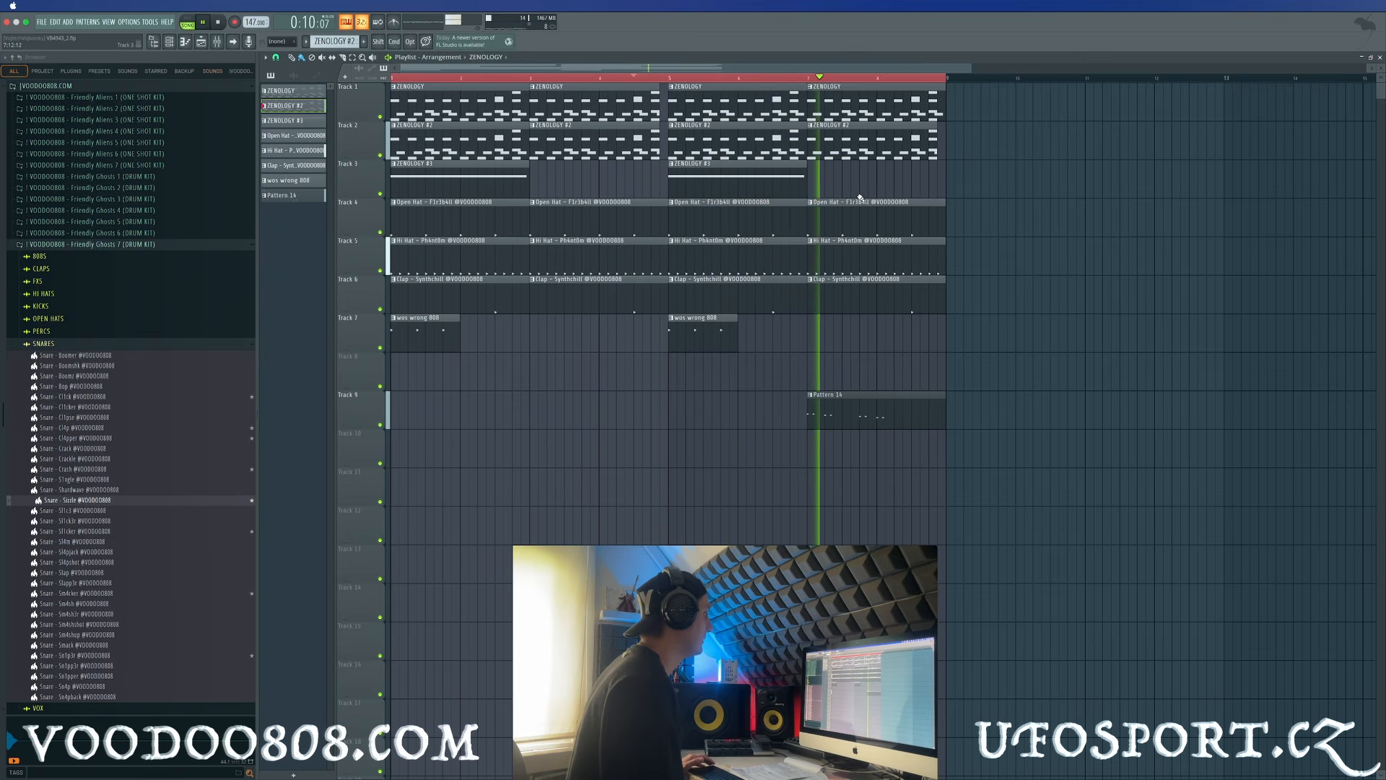
# Extend Pattern 14's snare line with descending notes through bar 2, raise the last four notes an octave, and return to the playlist
pyautogui.doubleClick(876, 417)
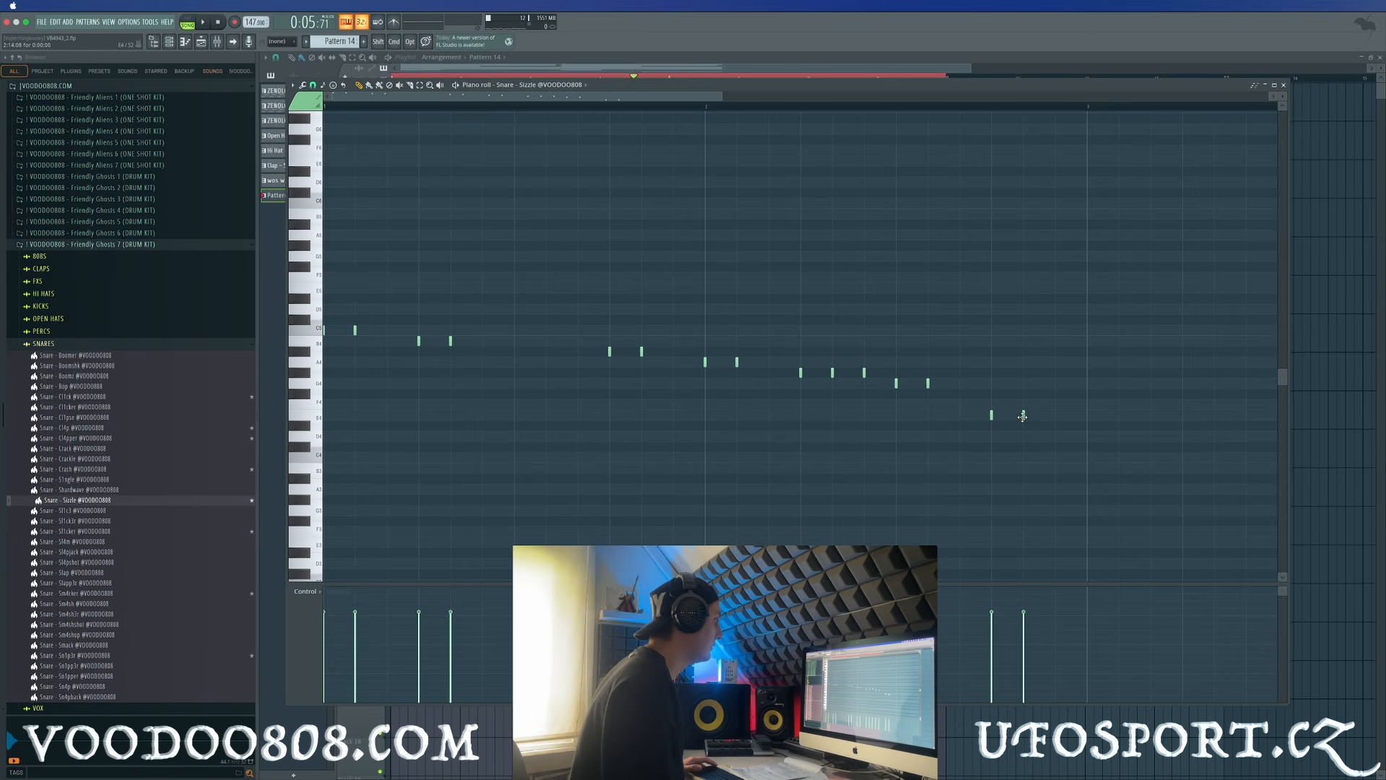
pyautogui.moveTo(1107, 475); pyautogui.dragTo(882, 366)
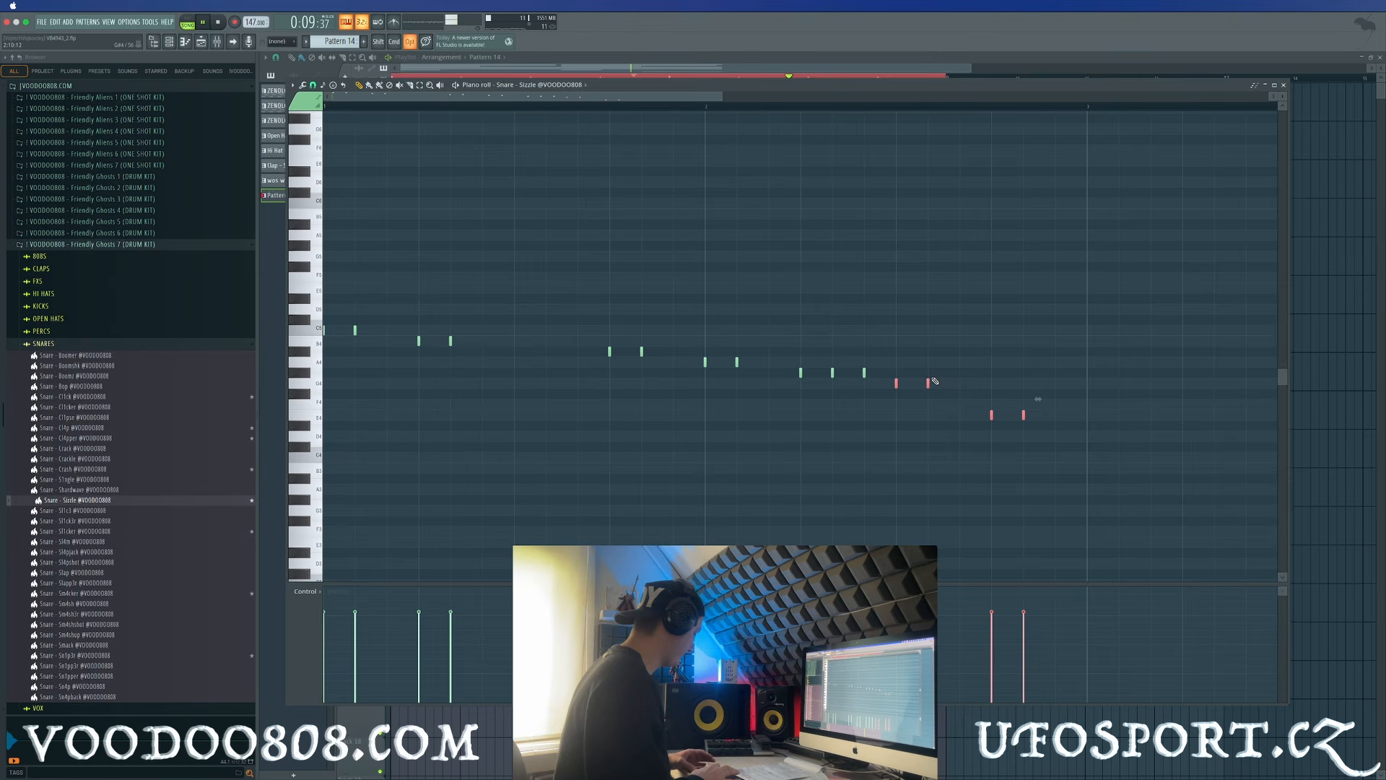
pyautogui.scroll(-1, 935, 381)
pyautogui.hotkey('alt', 'u')
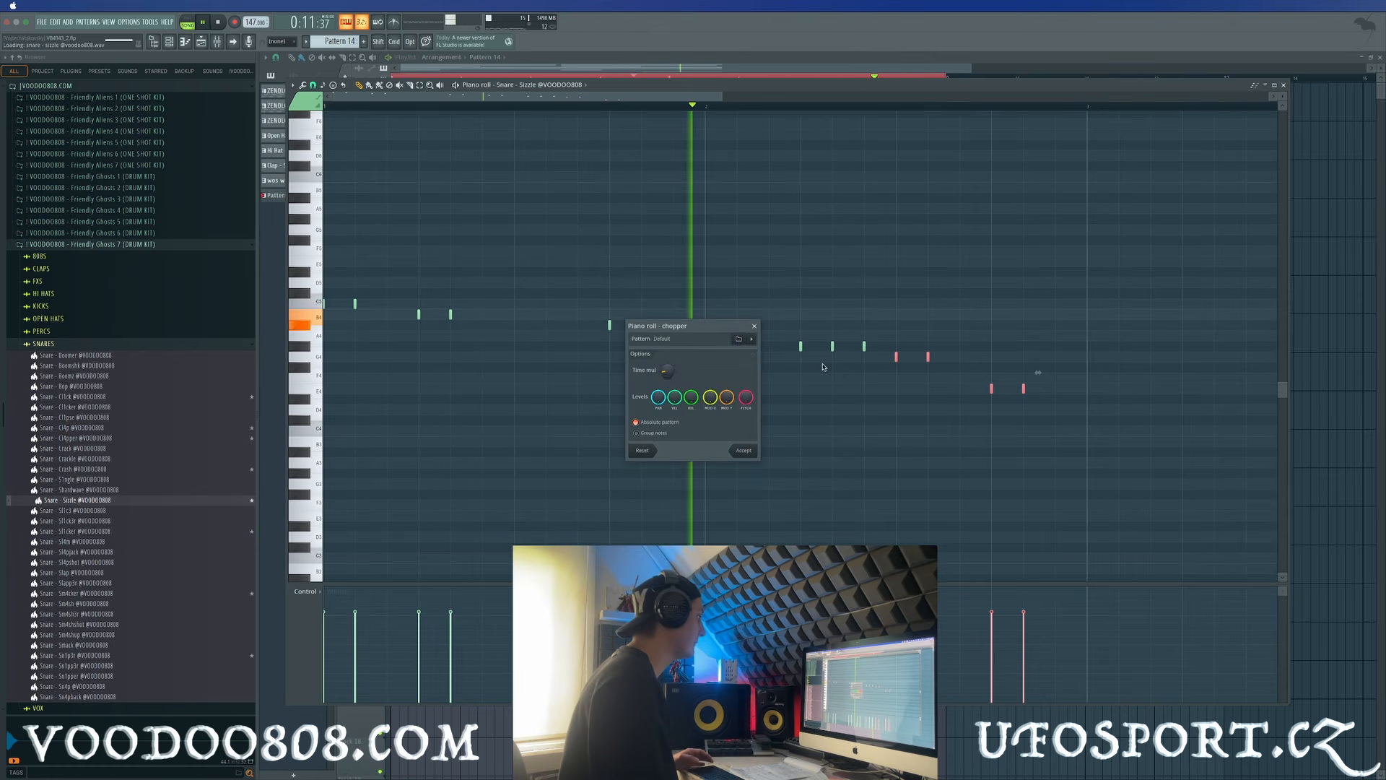
pyautogui.click(754, 326)
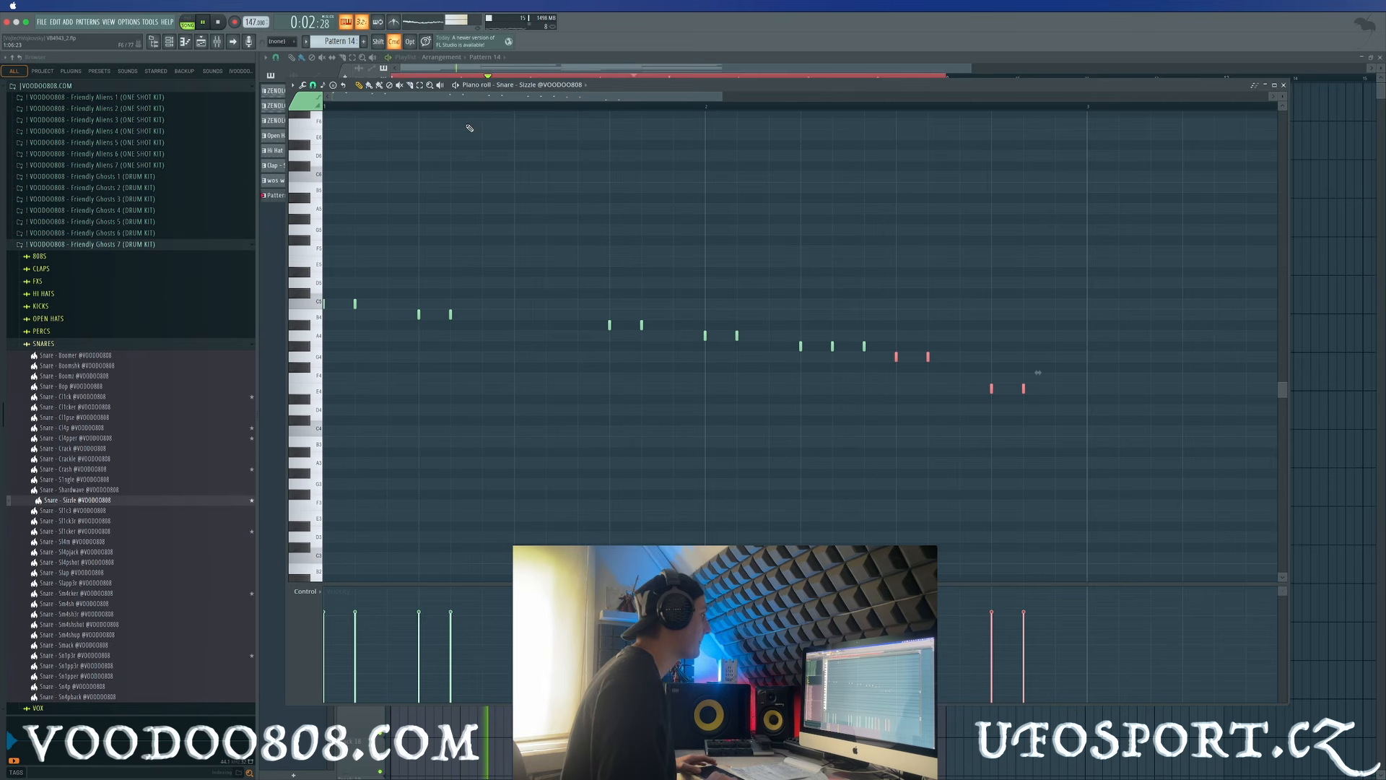
pyautogui.scroll(2, 468, 128)
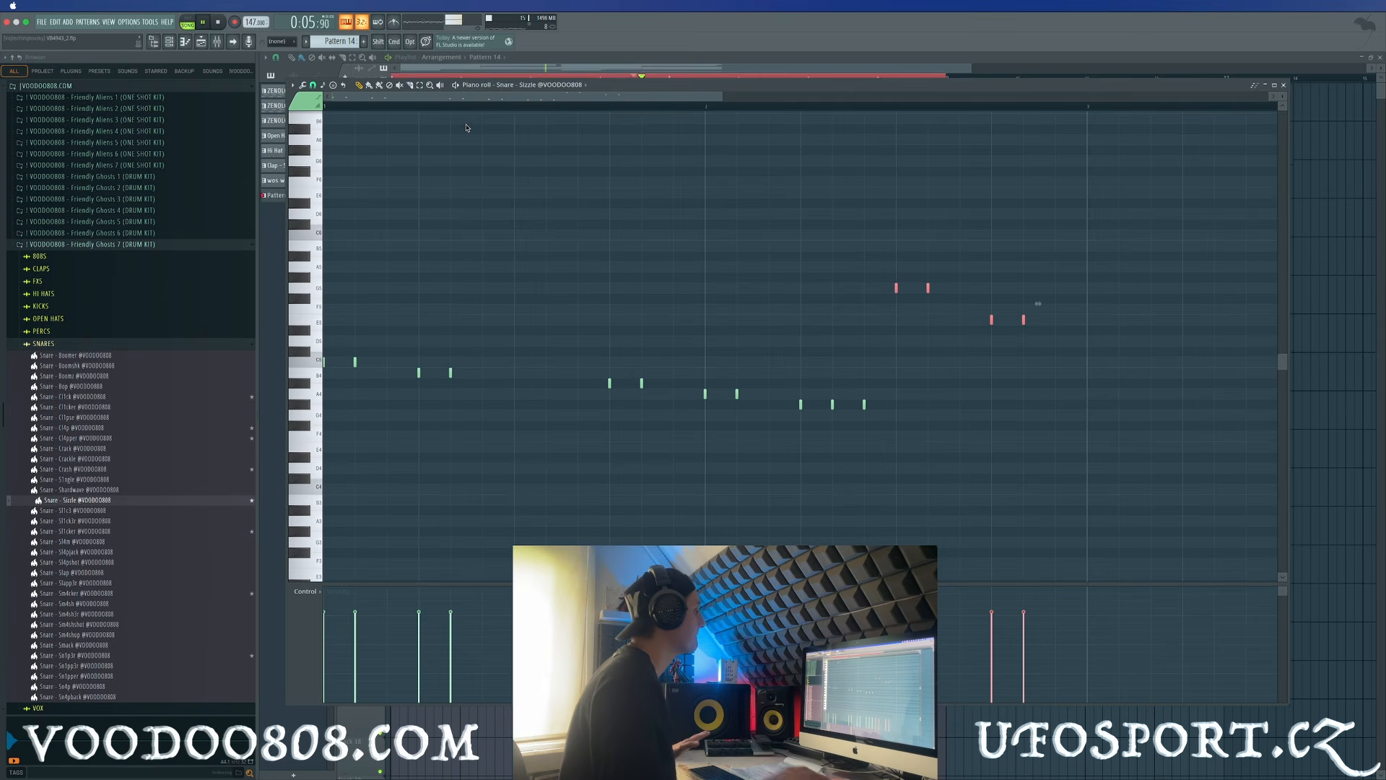
pyautogui.click(193, 42)
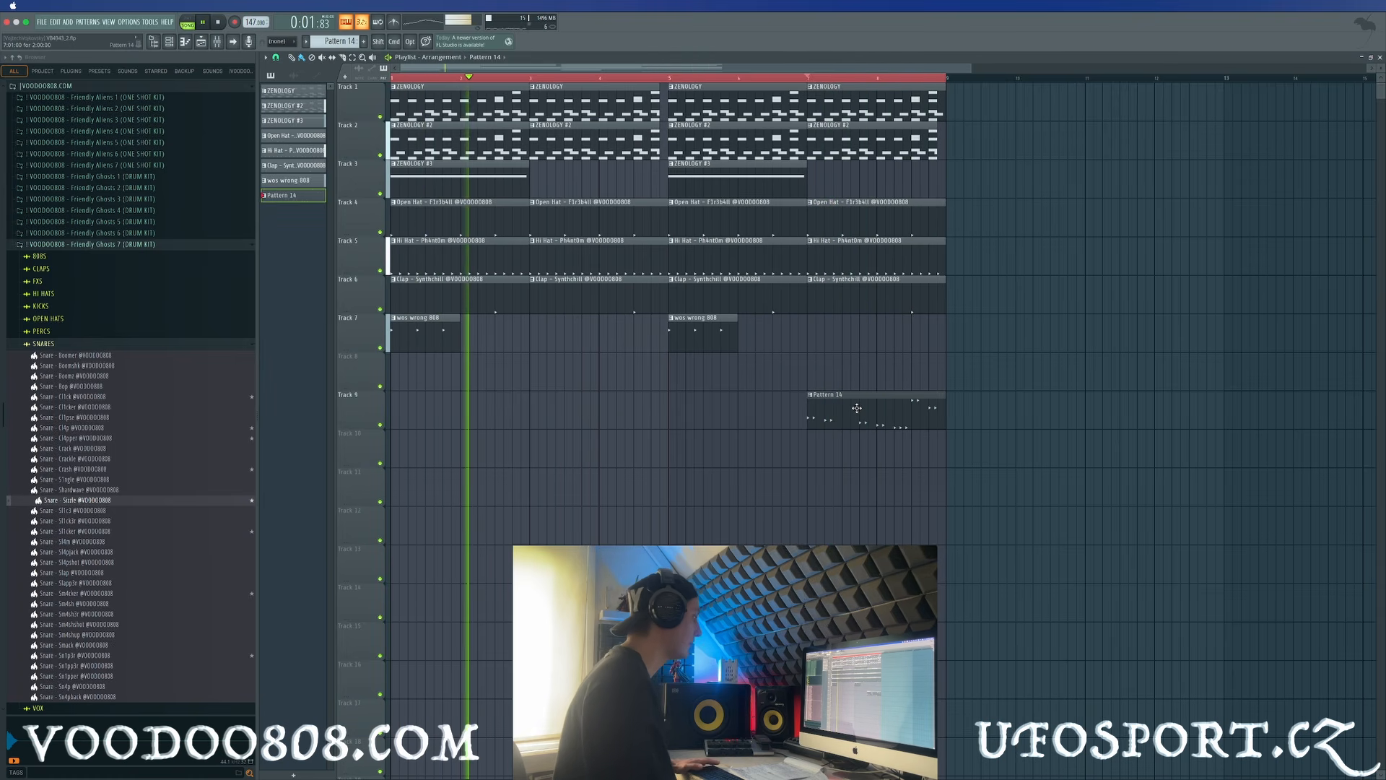
# In Pattern 14, add a third note to each of the last two snare groups and lengthen those six notes to 1/3 beat each
pyautogui.doubleClick(857, 408)
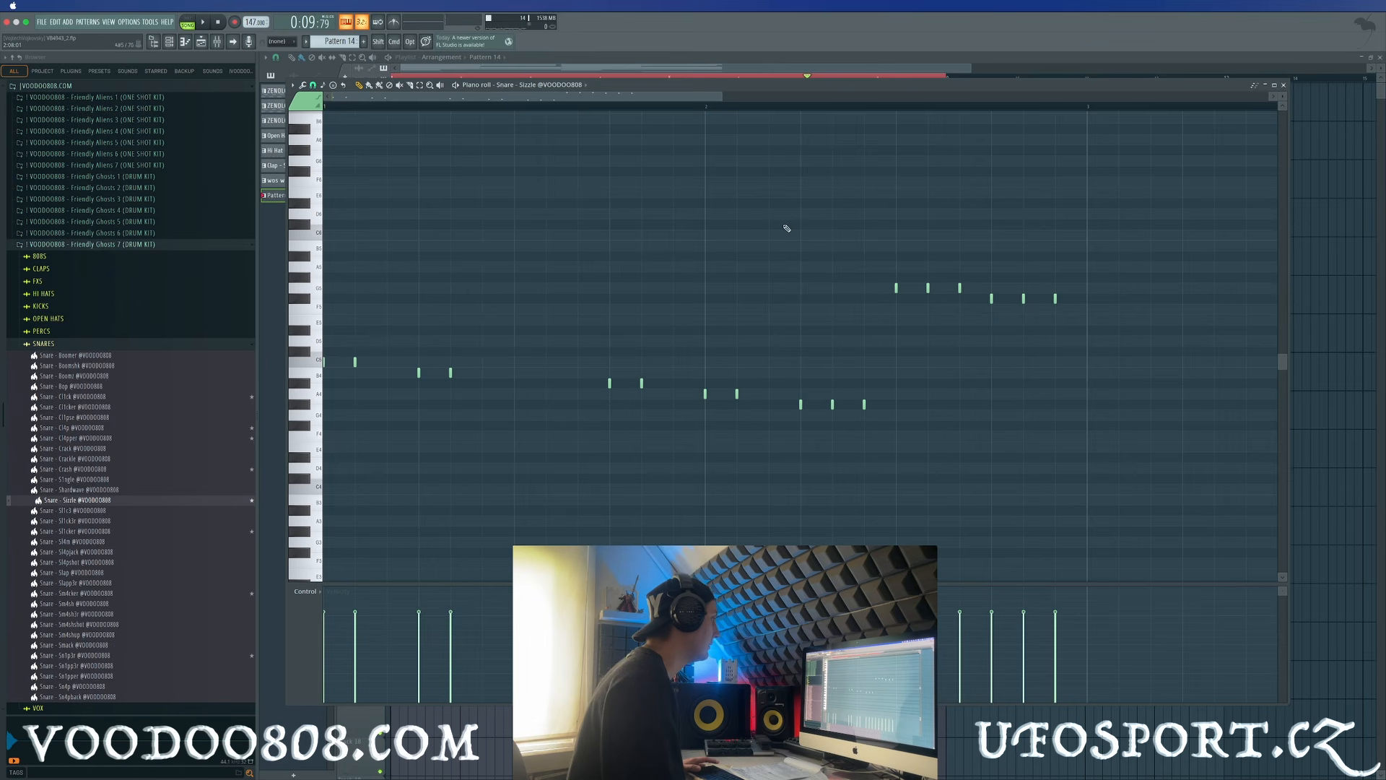
pyautogui.moveTo(1138, 345); pyautogui.dragTo(816, 261)
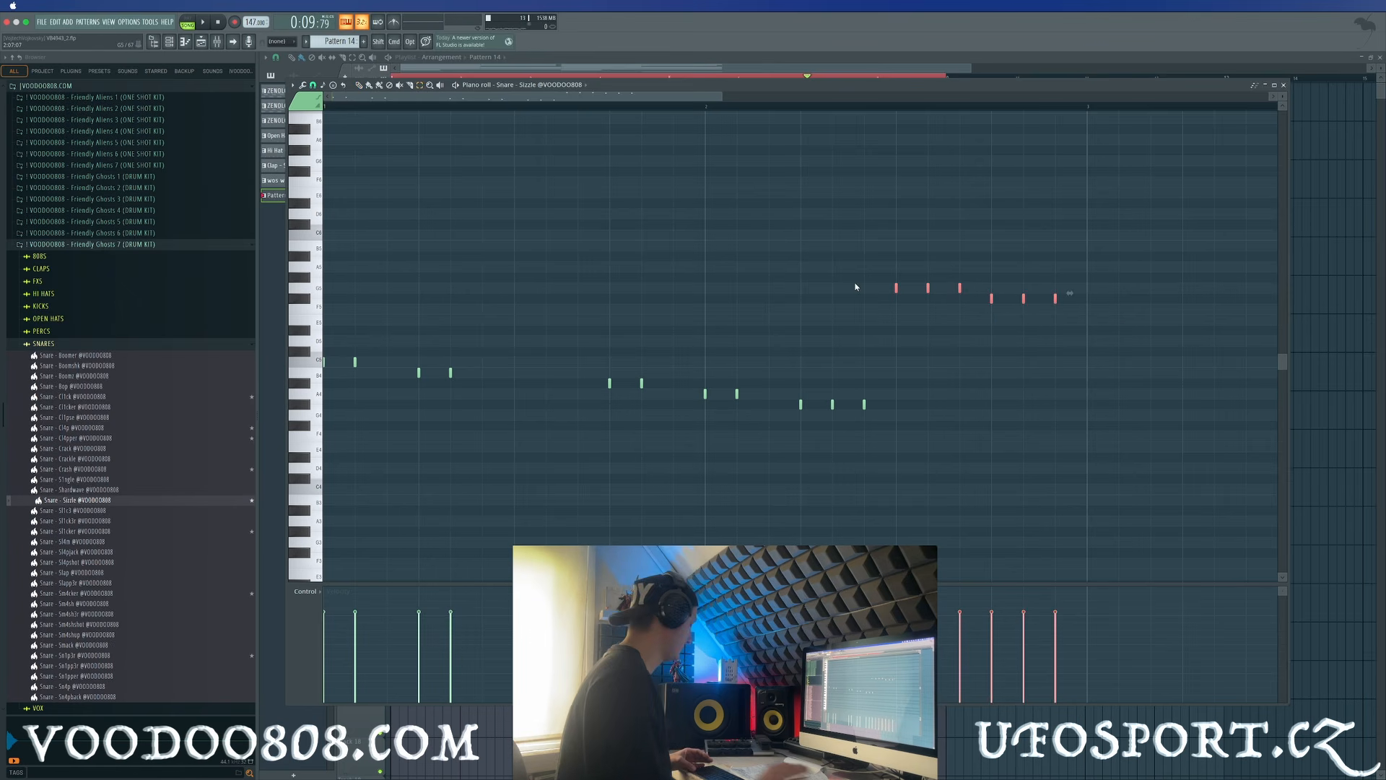
pyautogui.hotkey('alt', 'u')
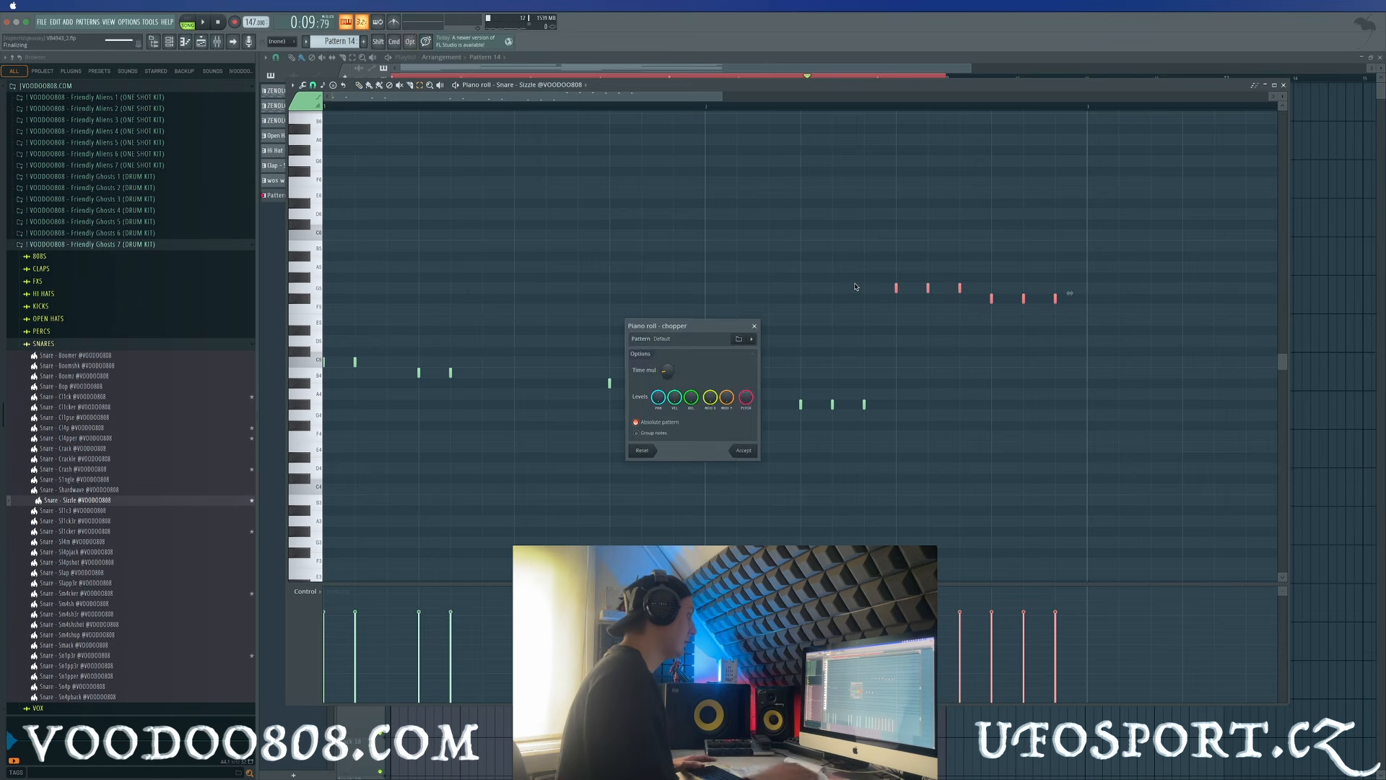
pyautogui.click(755, 326)
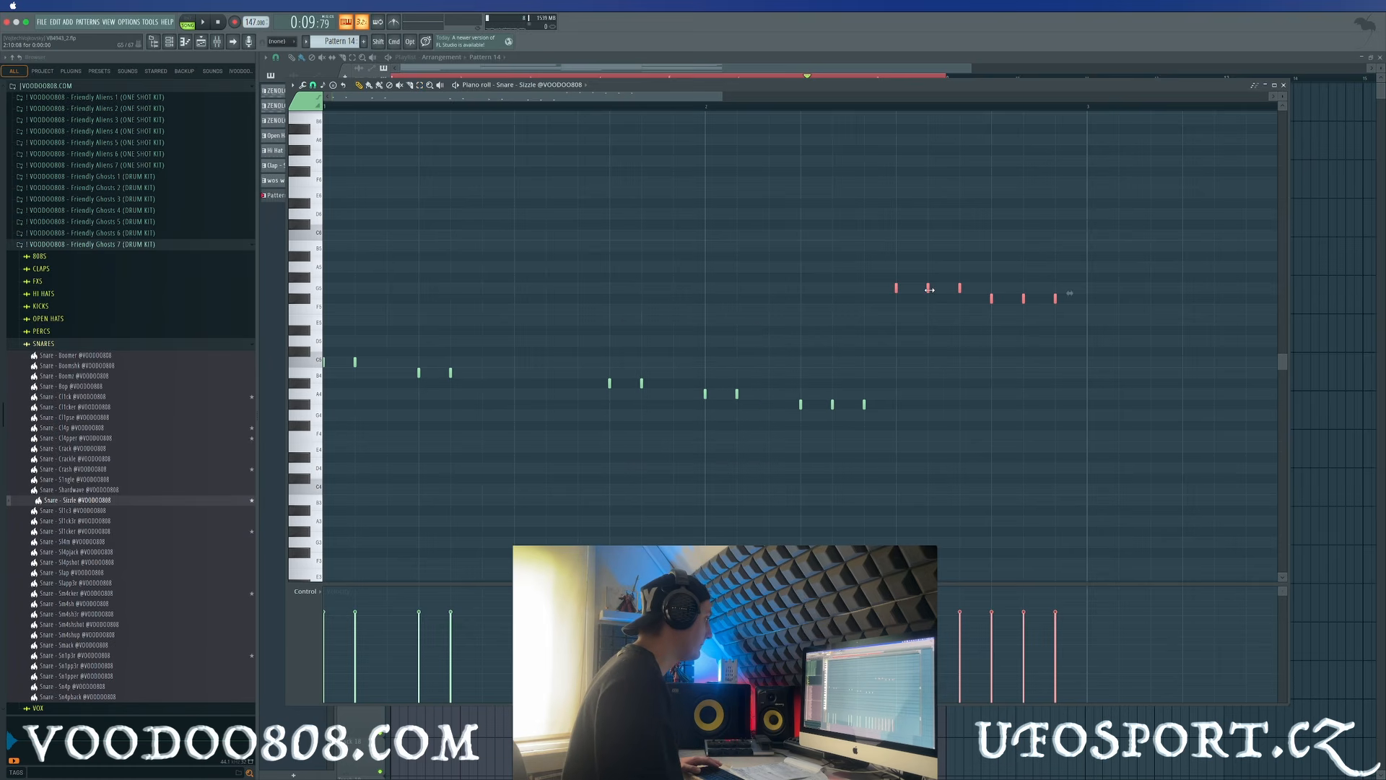
pyautogui.moveTo(930, 290); pyautogui.dragTo(954, 294)
pyautogui.hotkey('alt', 'u')
pyautogui.click(755, 327)
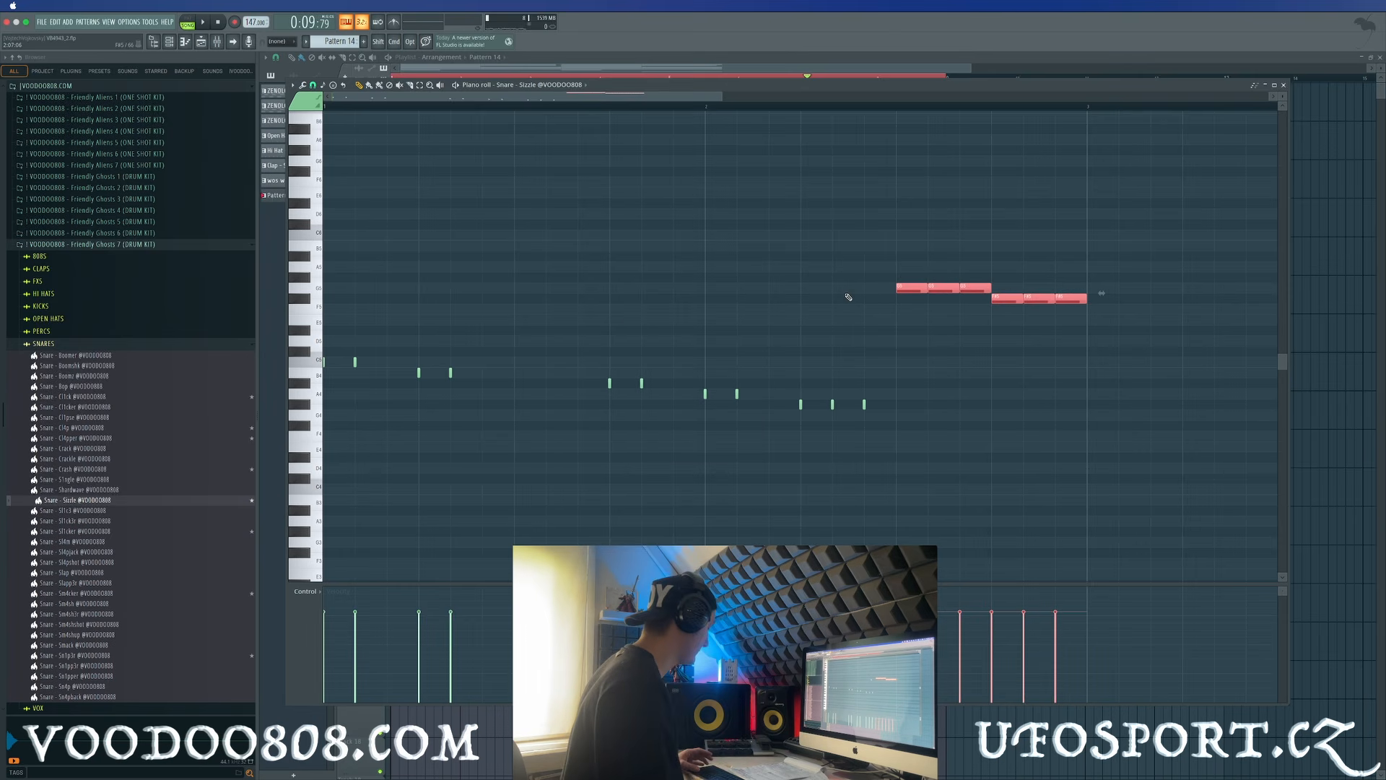
# Set the piano roll snap to 1/6 step, shorten the six selected snare notes, and chop them with the default chopper pattern
pyautogui.click(313, 84)
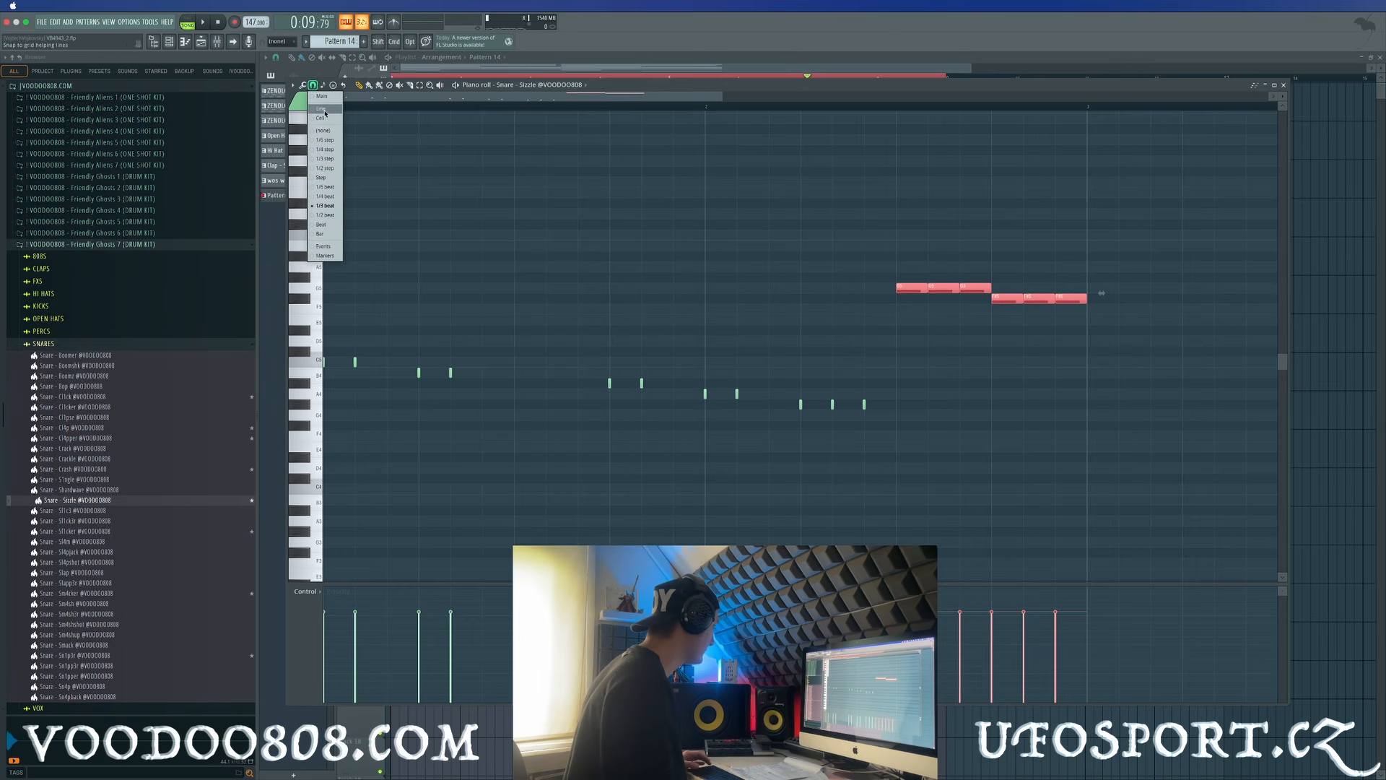
pyautogui.click(331, 140)
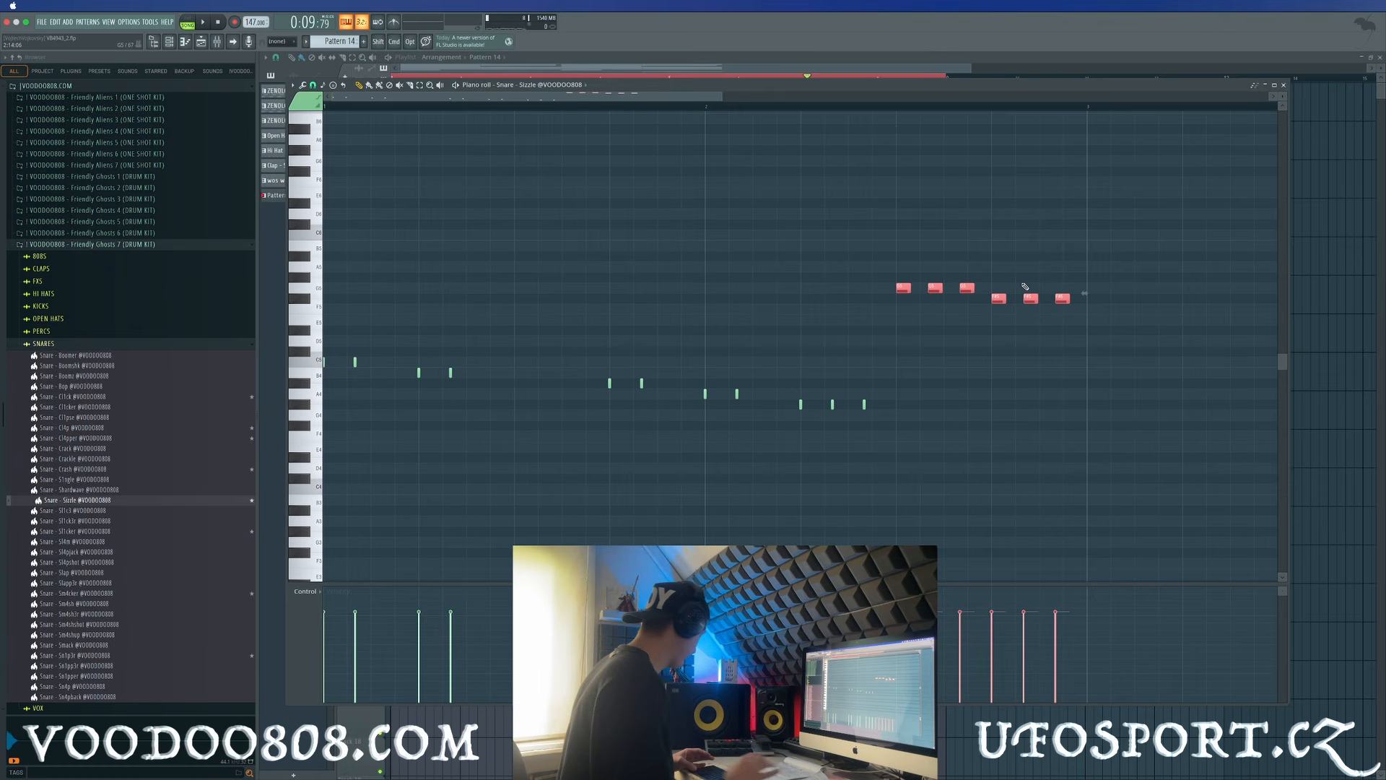
pyautogui.hotkey('ctrl', 'u')
pyautogui.press('space')
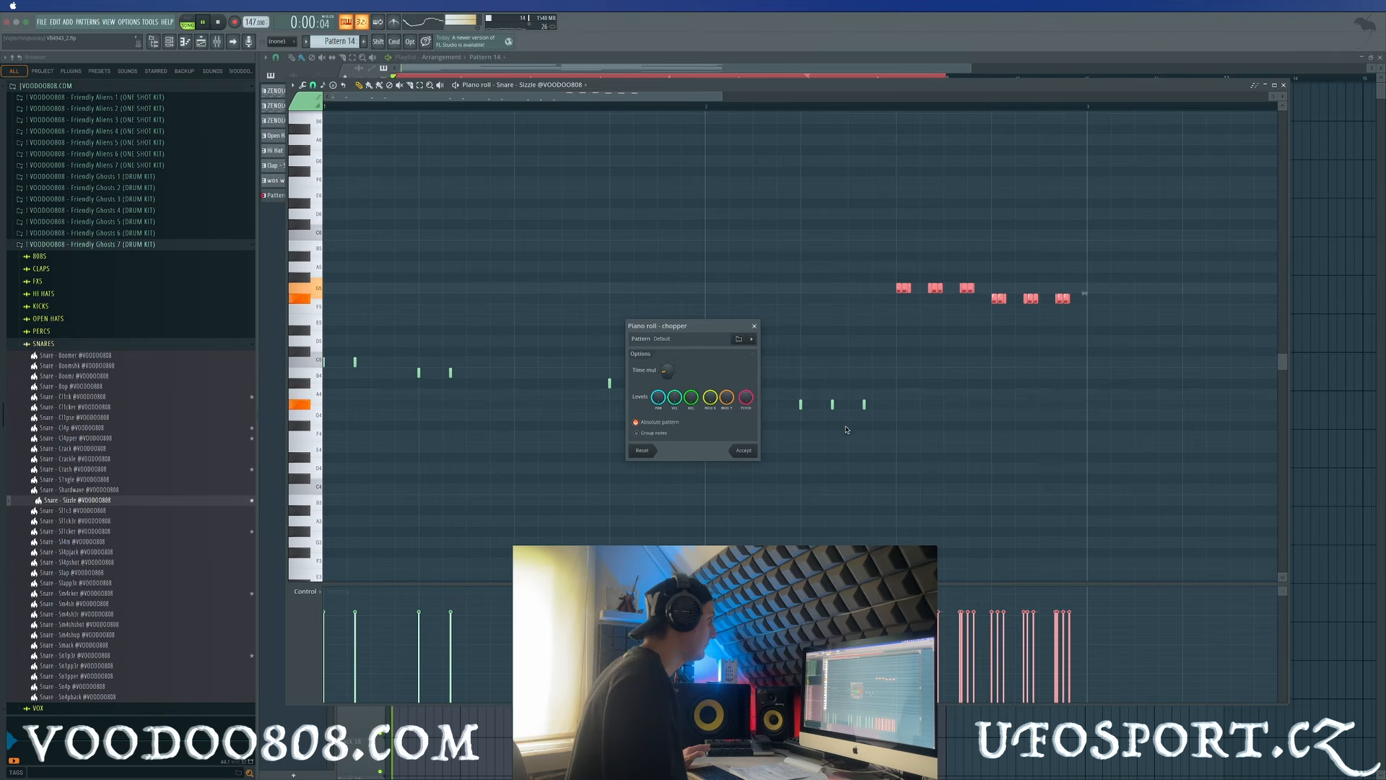
pyautogui.click(744, 450)
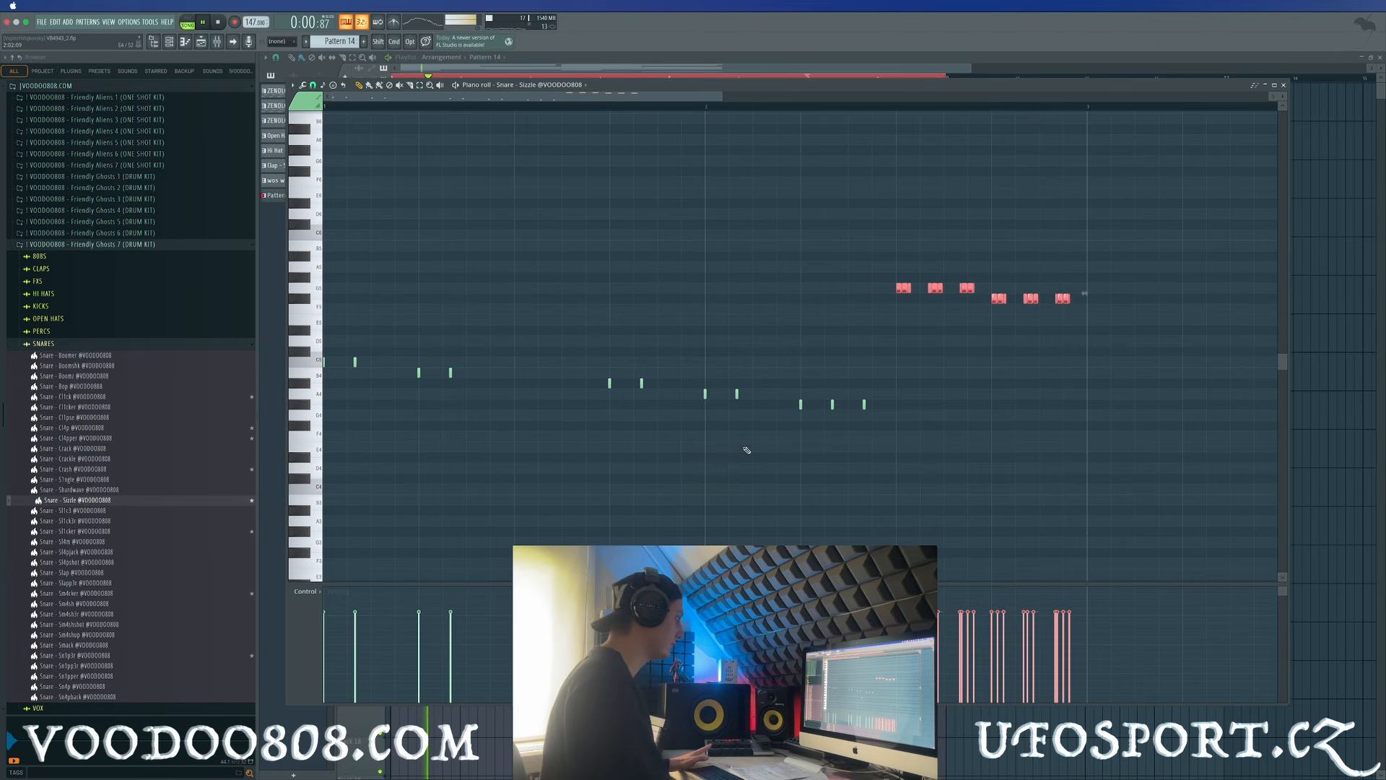
# Show note panning for the Sizzle snare, alternate the early notes' panning, and draw a left-to-right pan rise across the chopped notes
pyautogui.click(1284, 84)
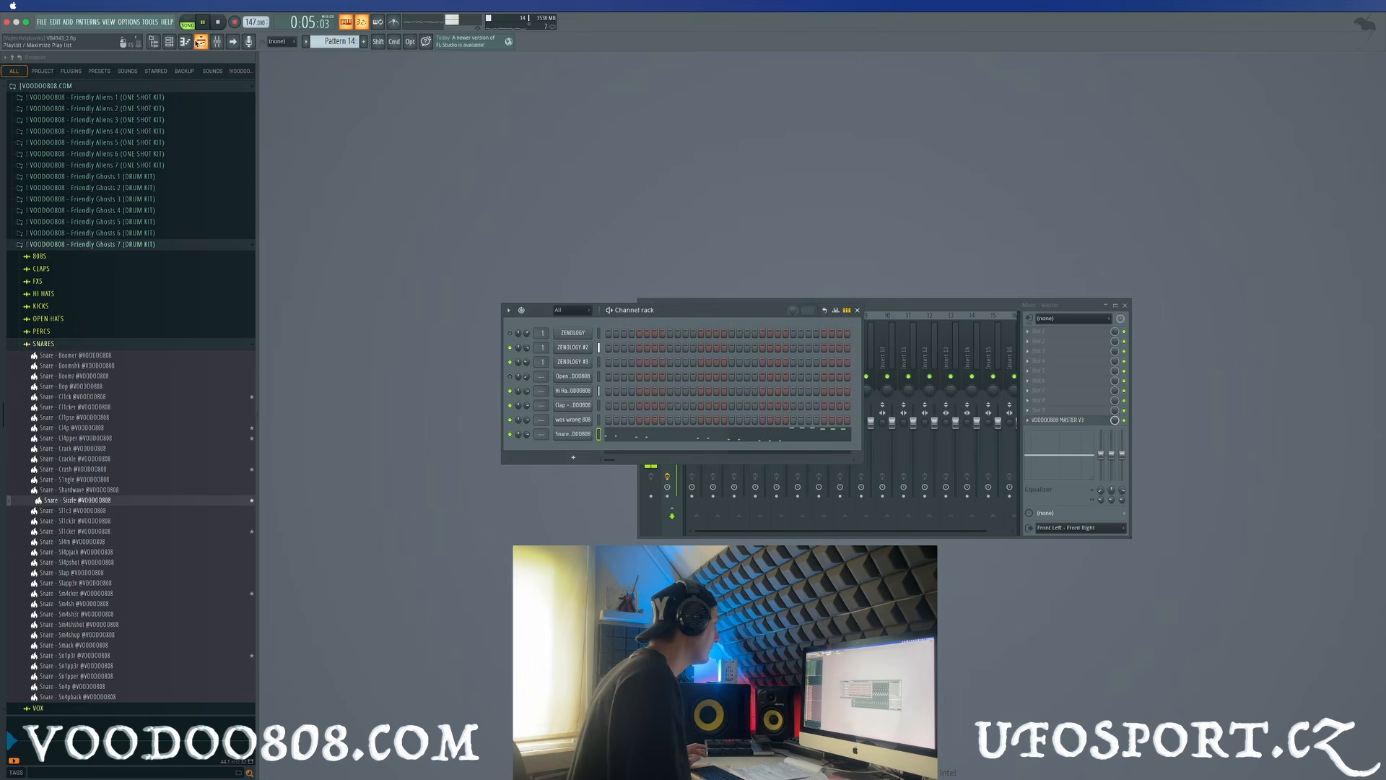
pyautogui.click(181, 43)
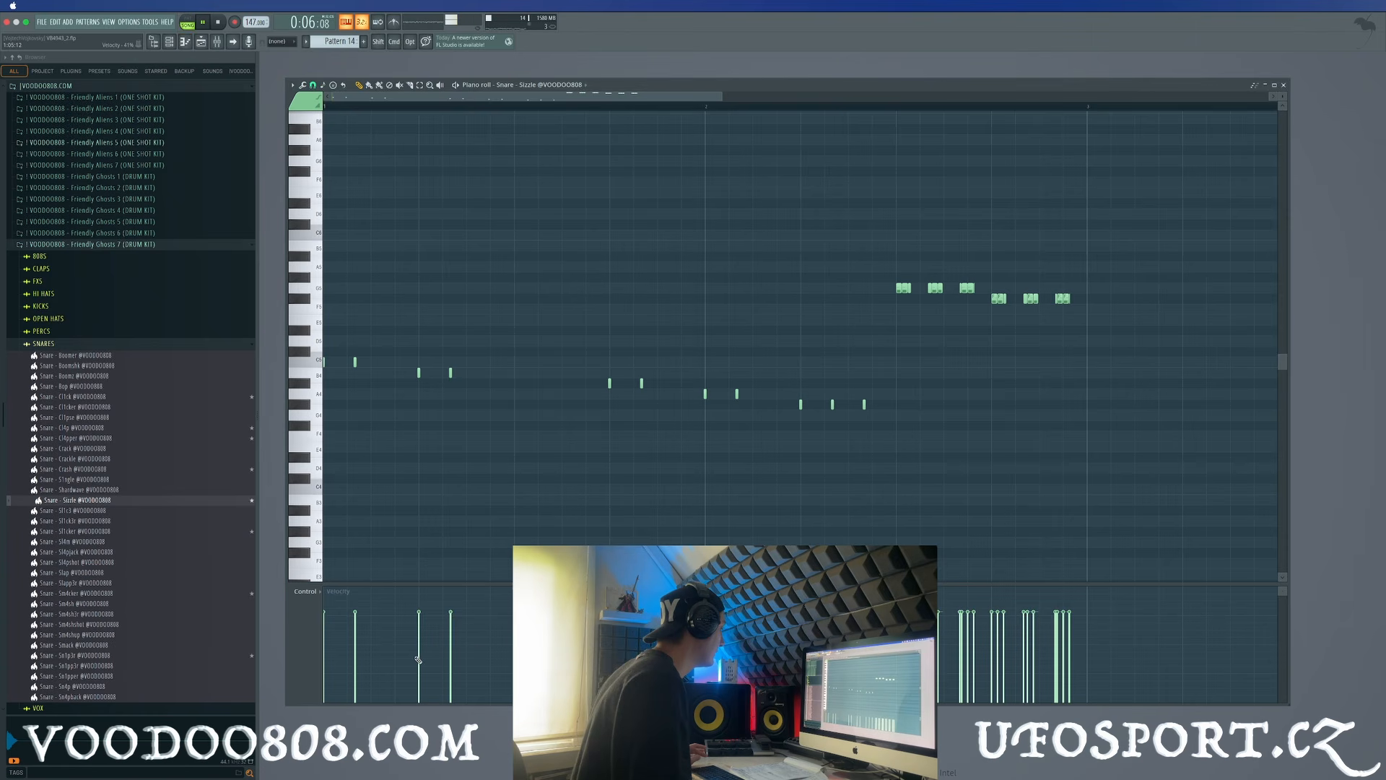
pyautogui.click(299, 639)
pyautogui.click(332, 655)
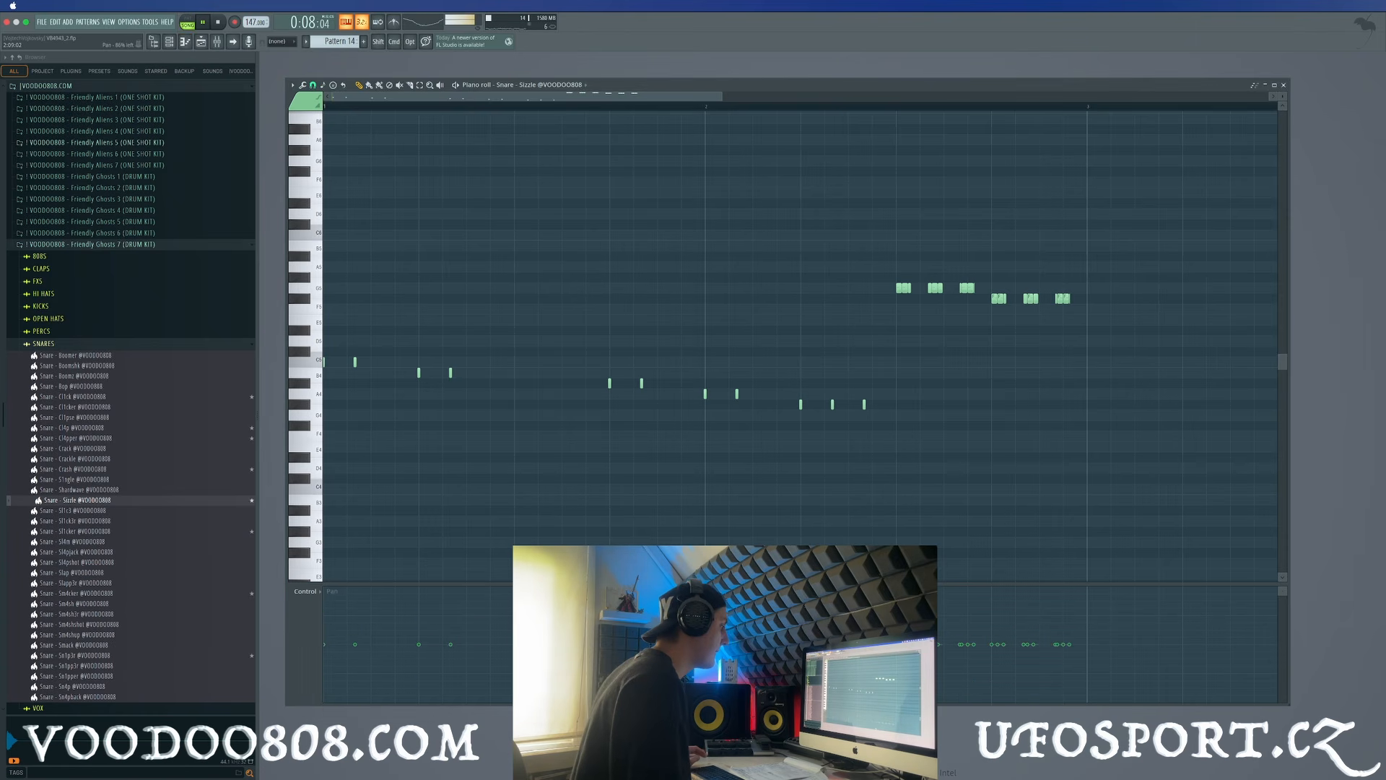
pyautogui.moveTo(939, 668); pyautogui.dragTo(1069, 601)
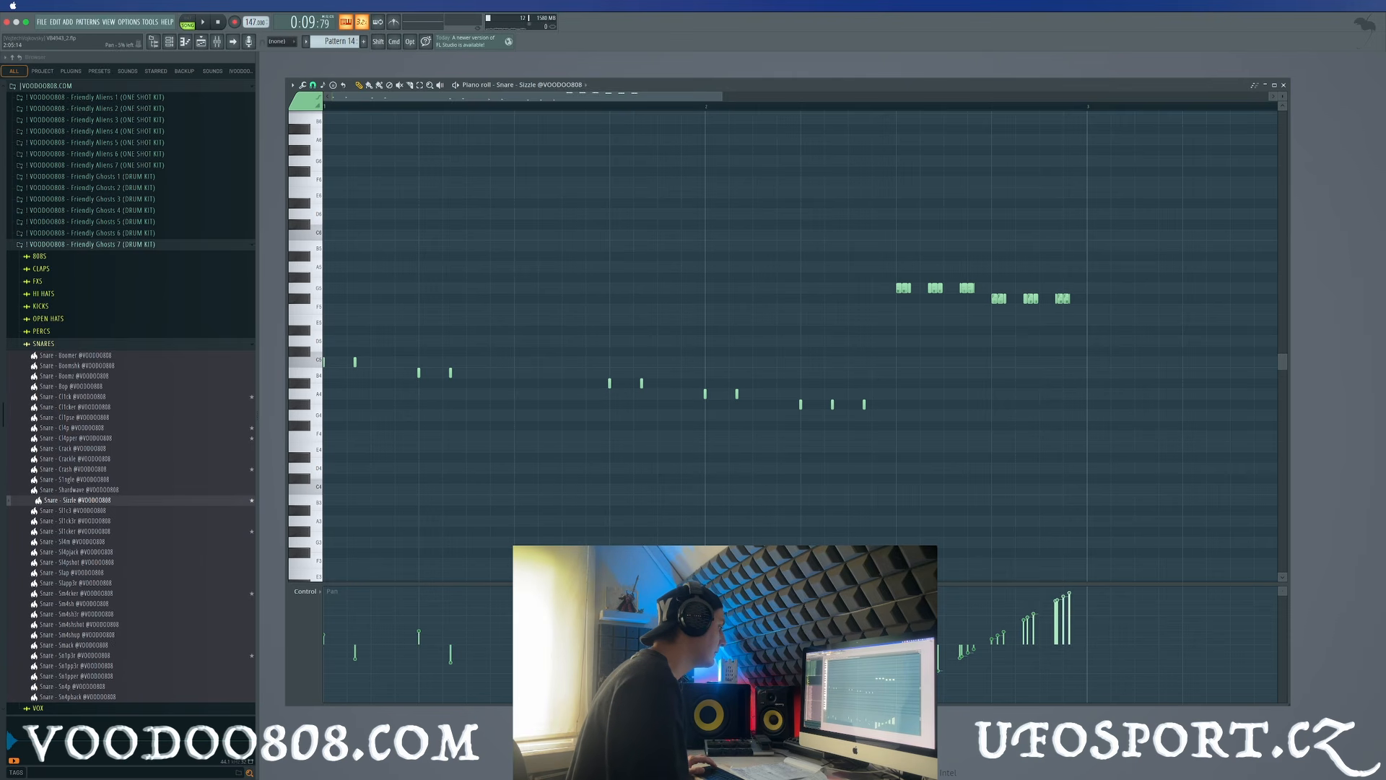
# Play the beat, reset the opening snare notes' panning to centre, and close the piano roll
pyautogui.press('space')
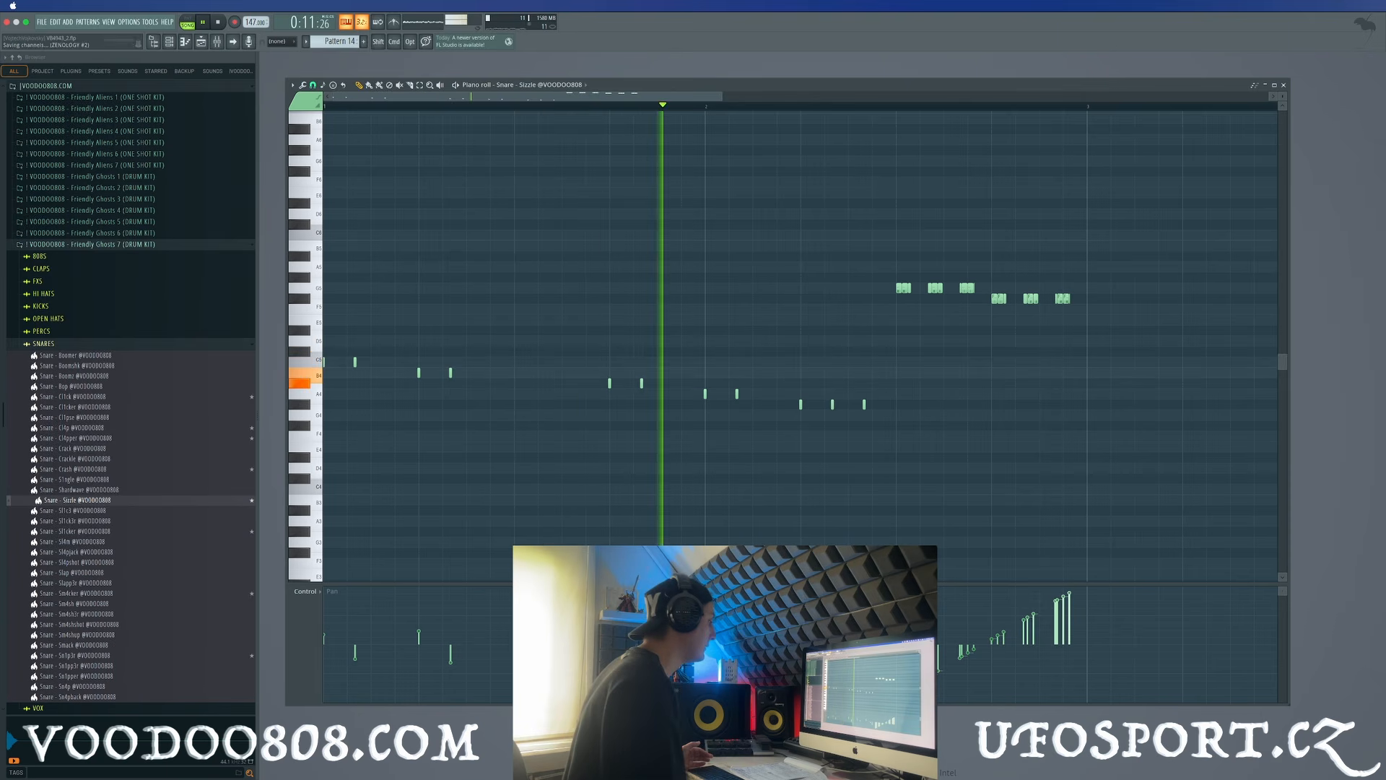
pyautogui.press('space')
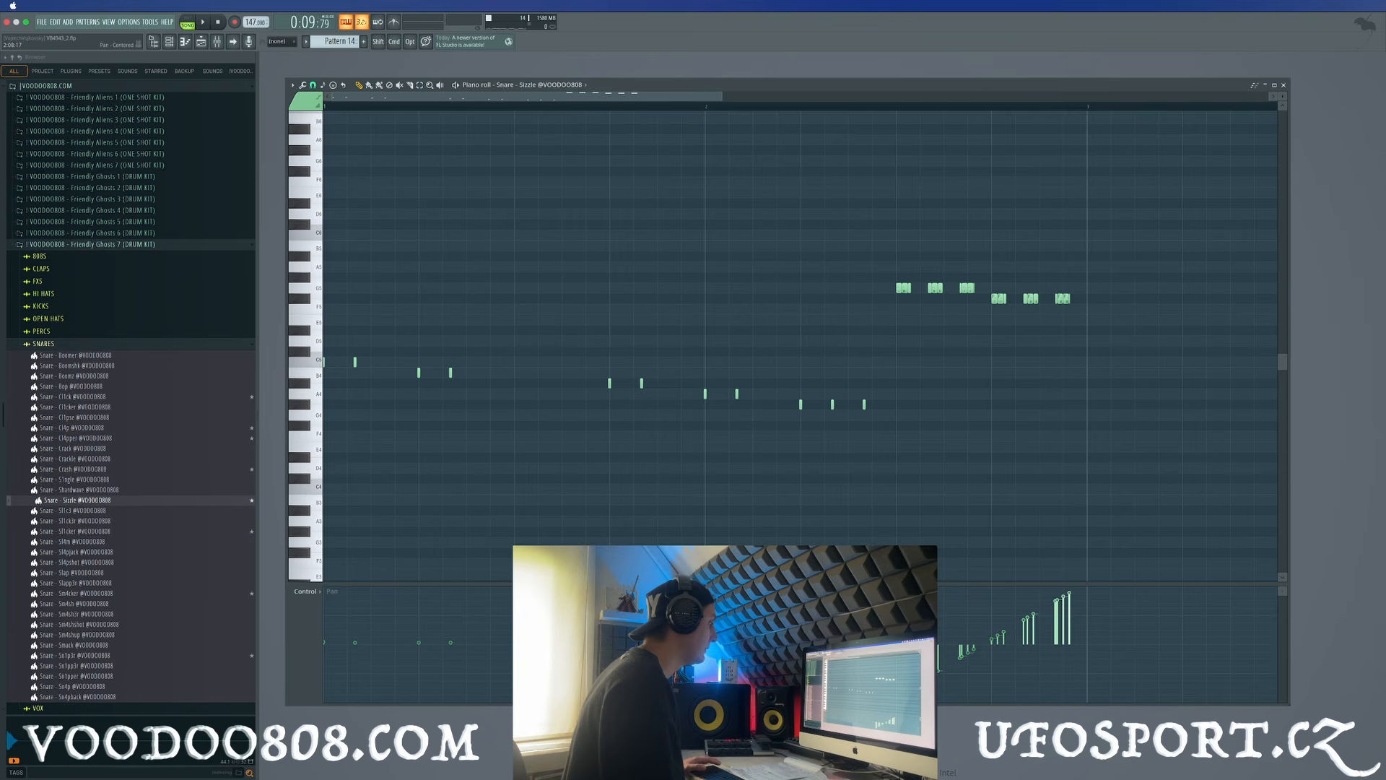
pyautogui.press('space')
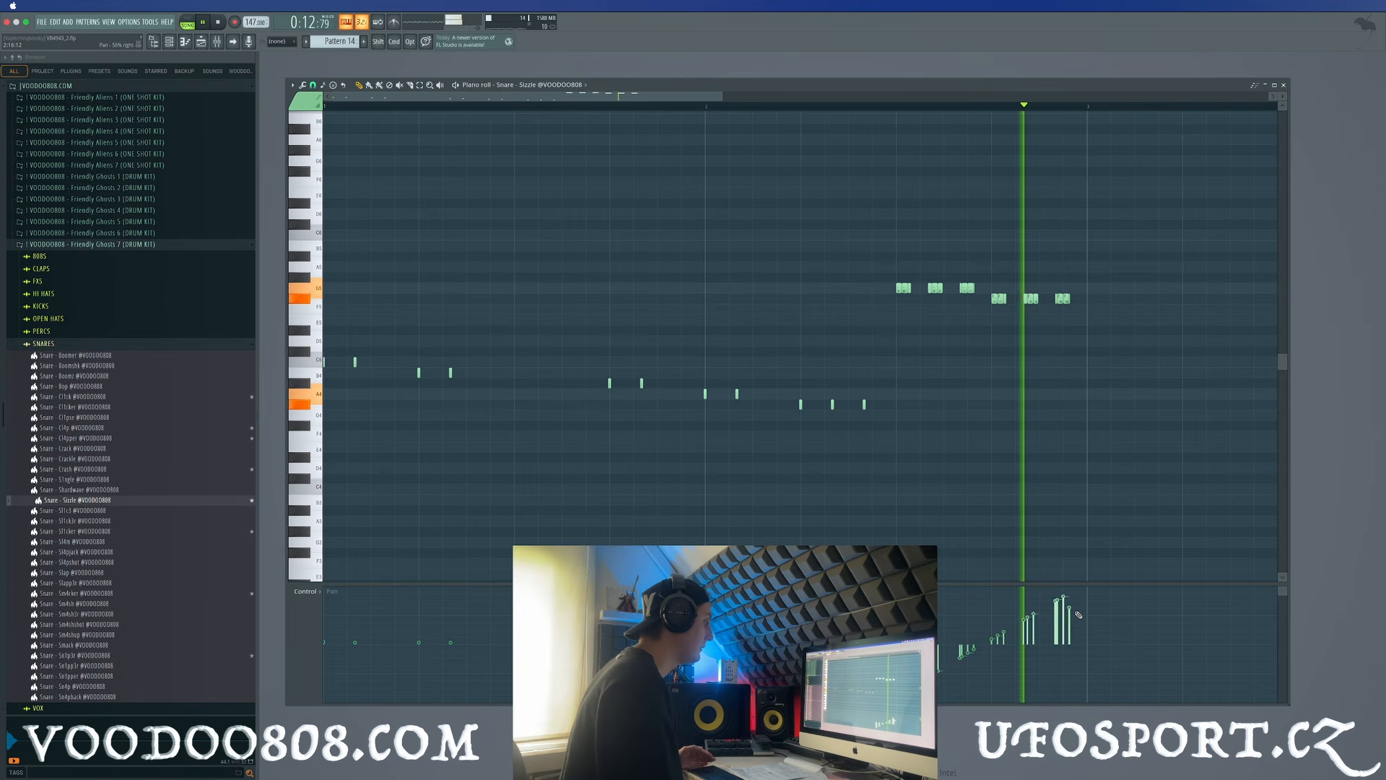
pyautogui.click(1284, 84)
# Audition snare samples, and add the eighth sample of the OPEN HATS folder to the channel rack as a new channel with a hit on step 1
pyautogui.click(94, 552)
pyautogui.click(99, 533)
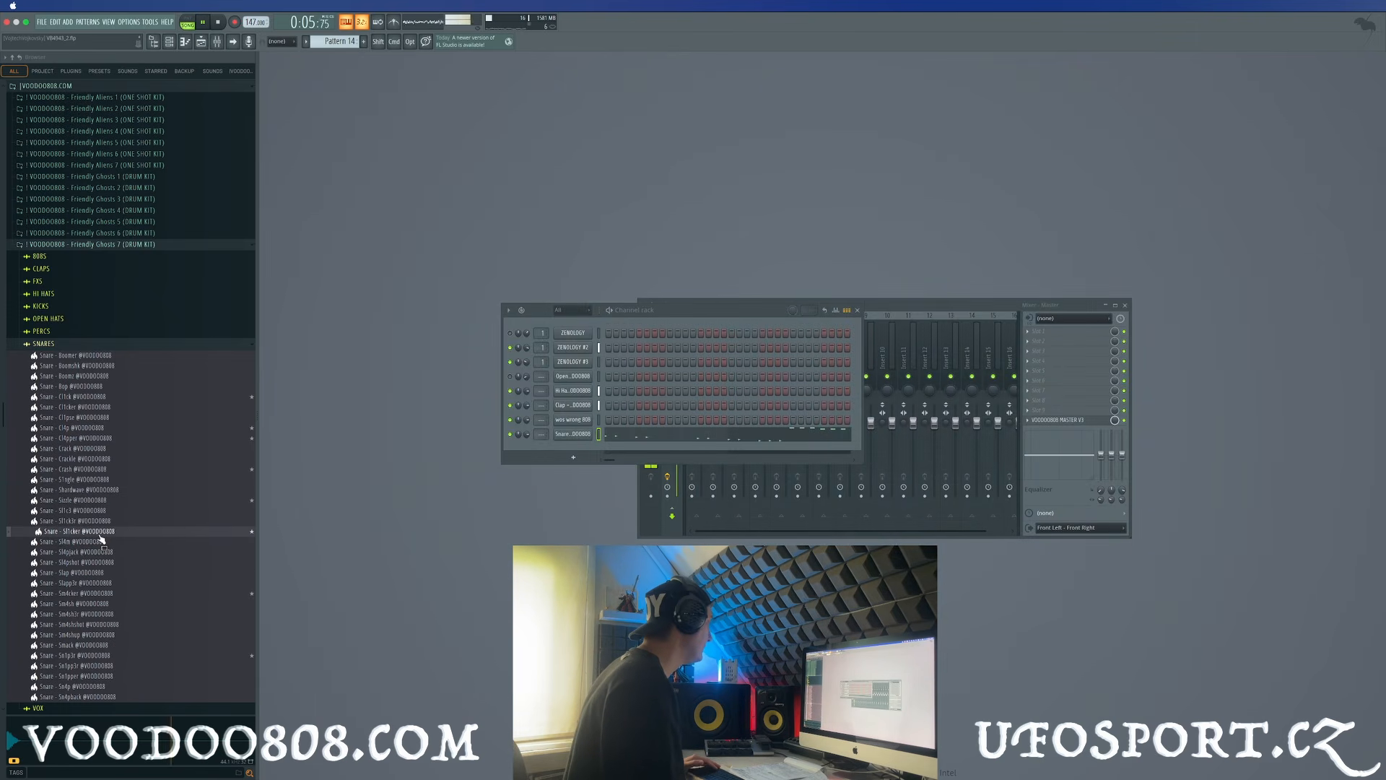
pyautogui.click(66, 318)
pyautogui.click(113, 403)
pyautogui.moveTo(135, 407); pyautogui.dragTo(589, 457)
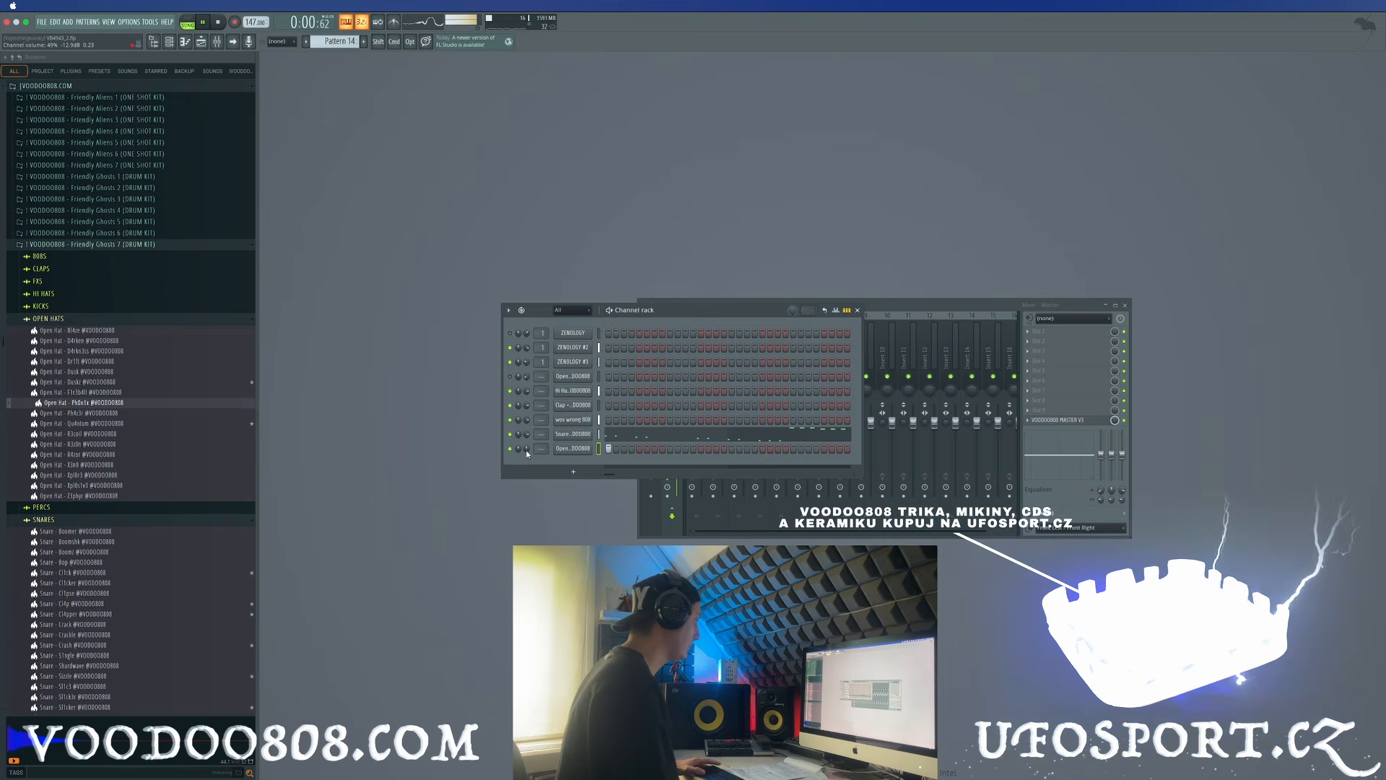
# Fill the new open hat channel with a hit every 8 steps and lower its channel volume
pyautogui.rightClick(570, 448)
pyautogui.click(707, 500)
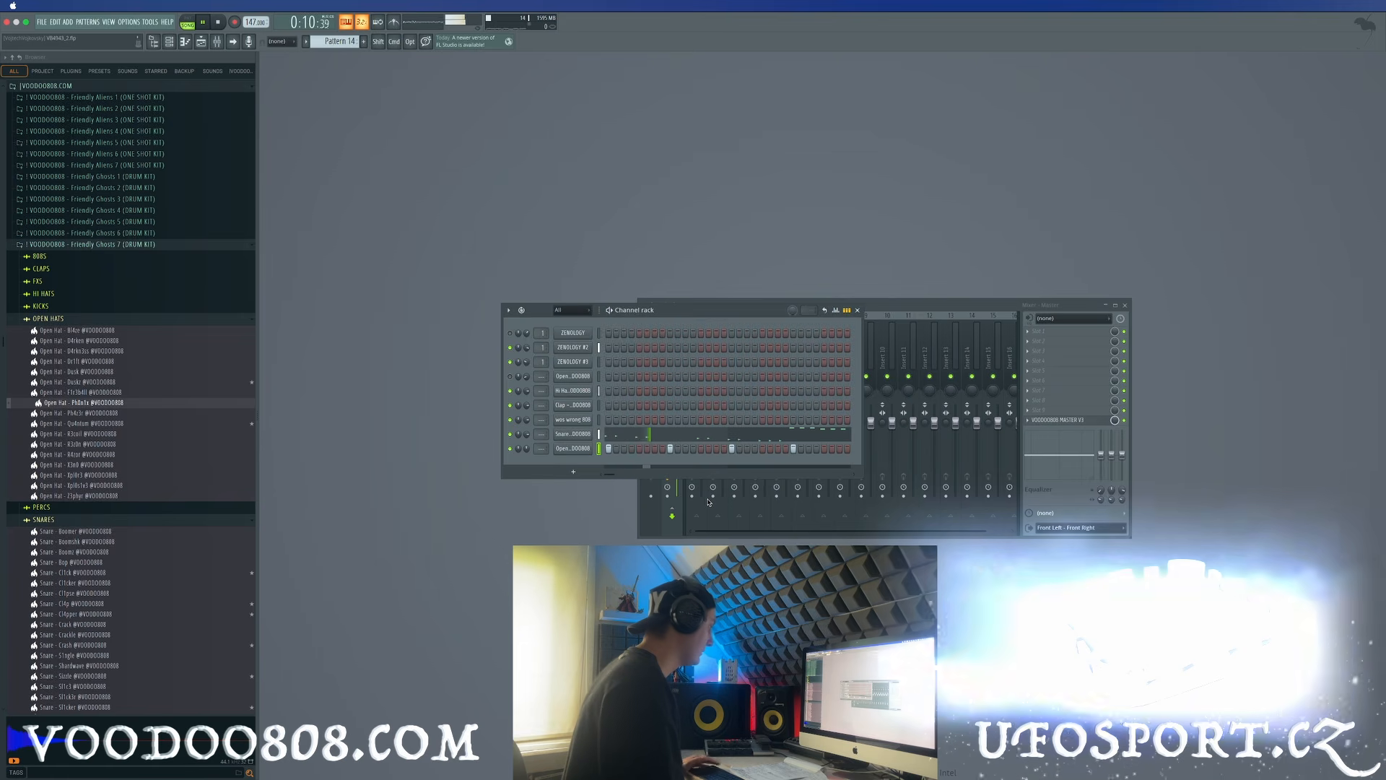
pyautogui.moveTo(524, 453); pyautogui.dragTo(523, 499)
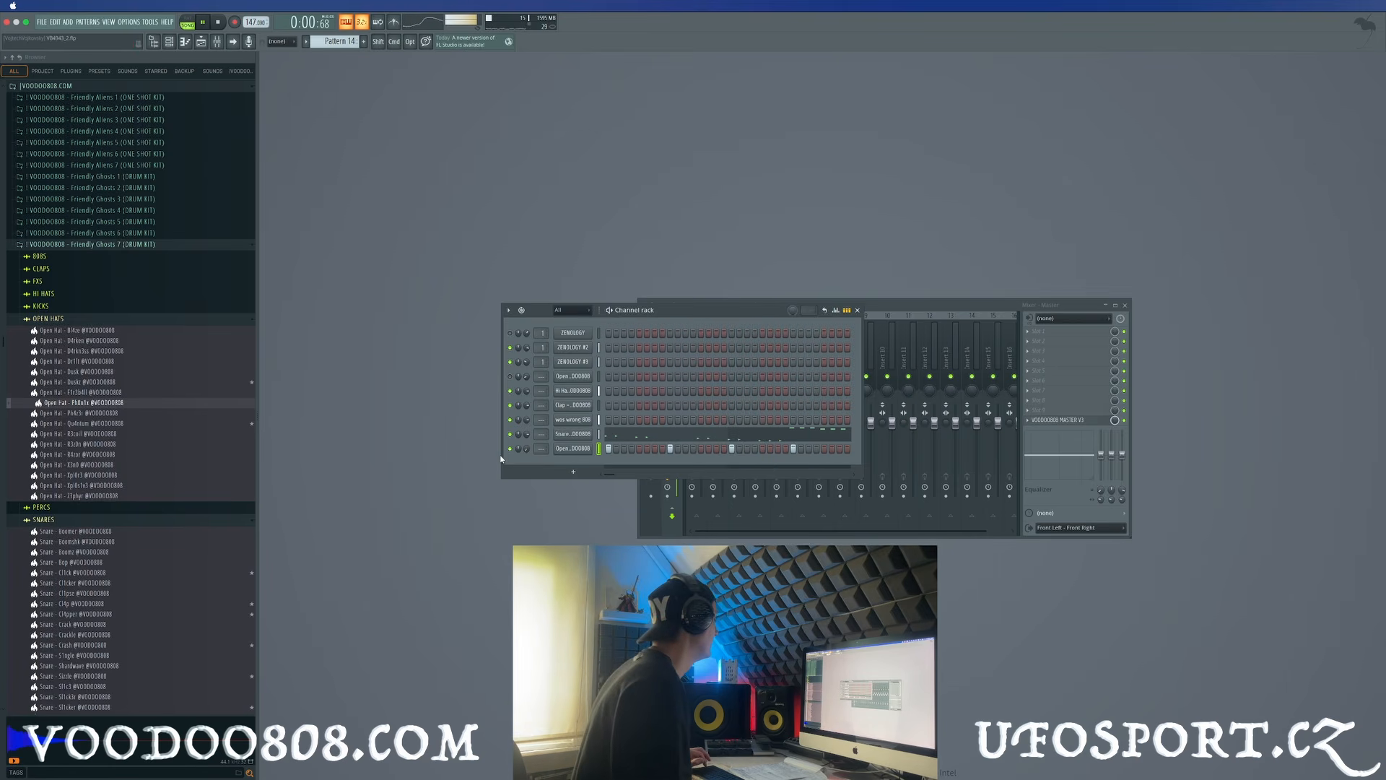
# Stop playback and audition several samples from the PERCS folder of the drum kit
pyautogui.press('space')
pyautogui.click(174, 575)
pyautogui.click(93, 509)
pyautogui.click(162, 597)
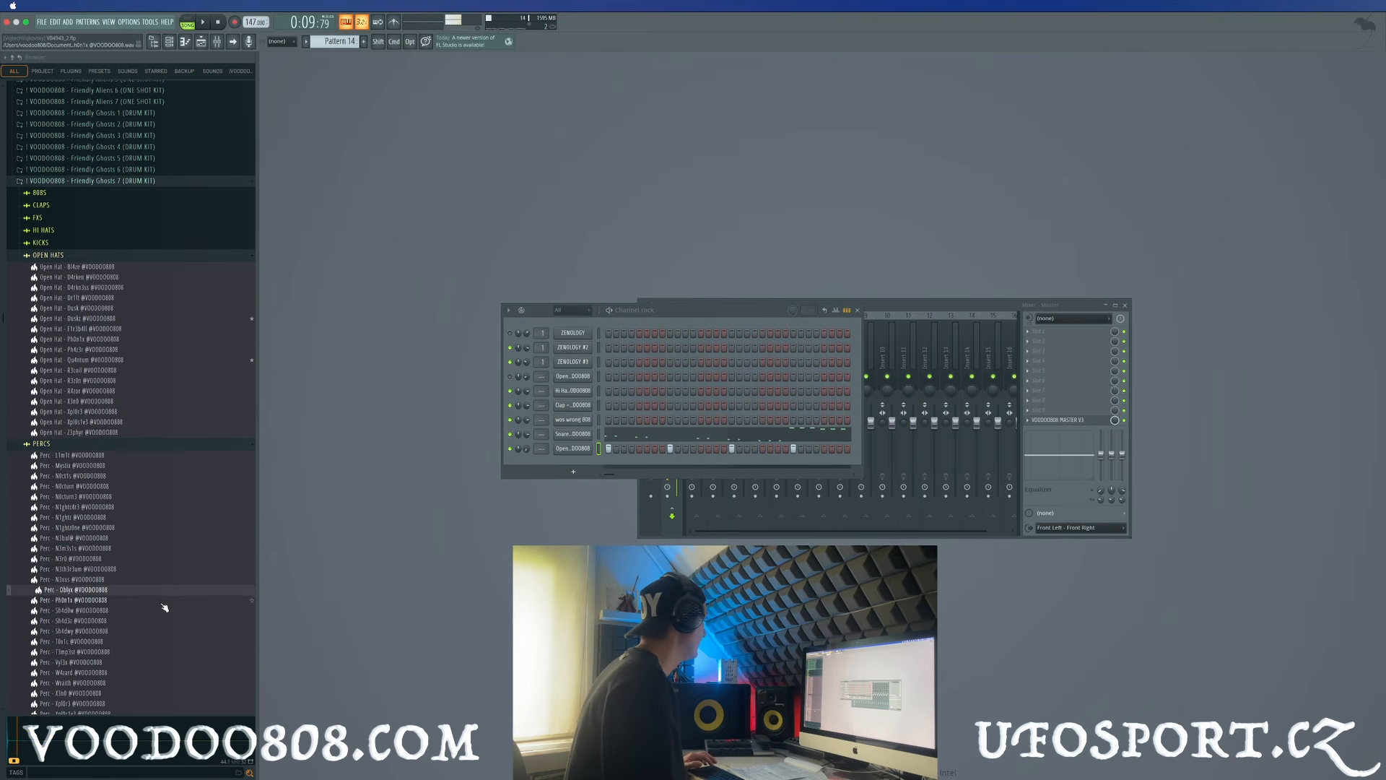
pyautogui.click(153, 627)
pyautogui.click(158, 669)
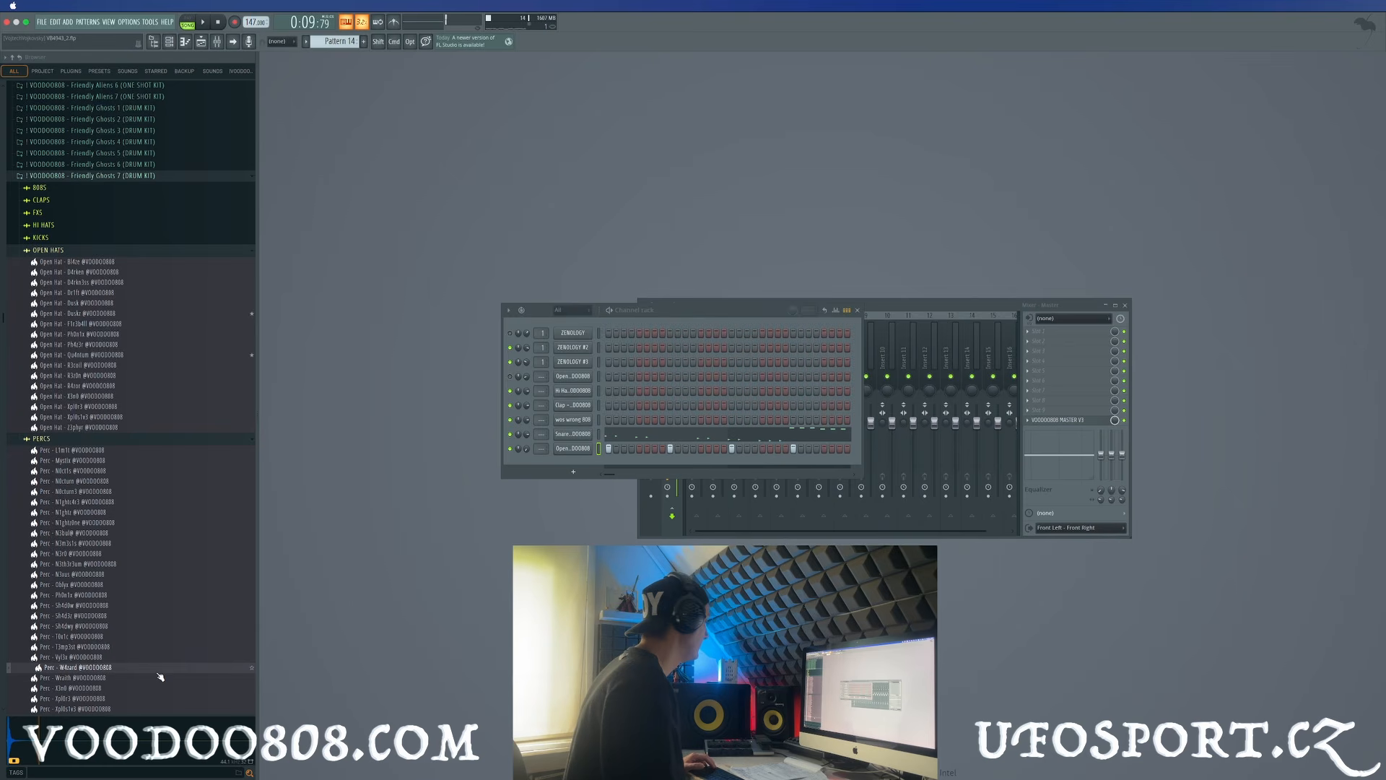
# Duplicate all clips of the eight-bar playlist arrangement directly after the original
pyautogui.click(189, 44)
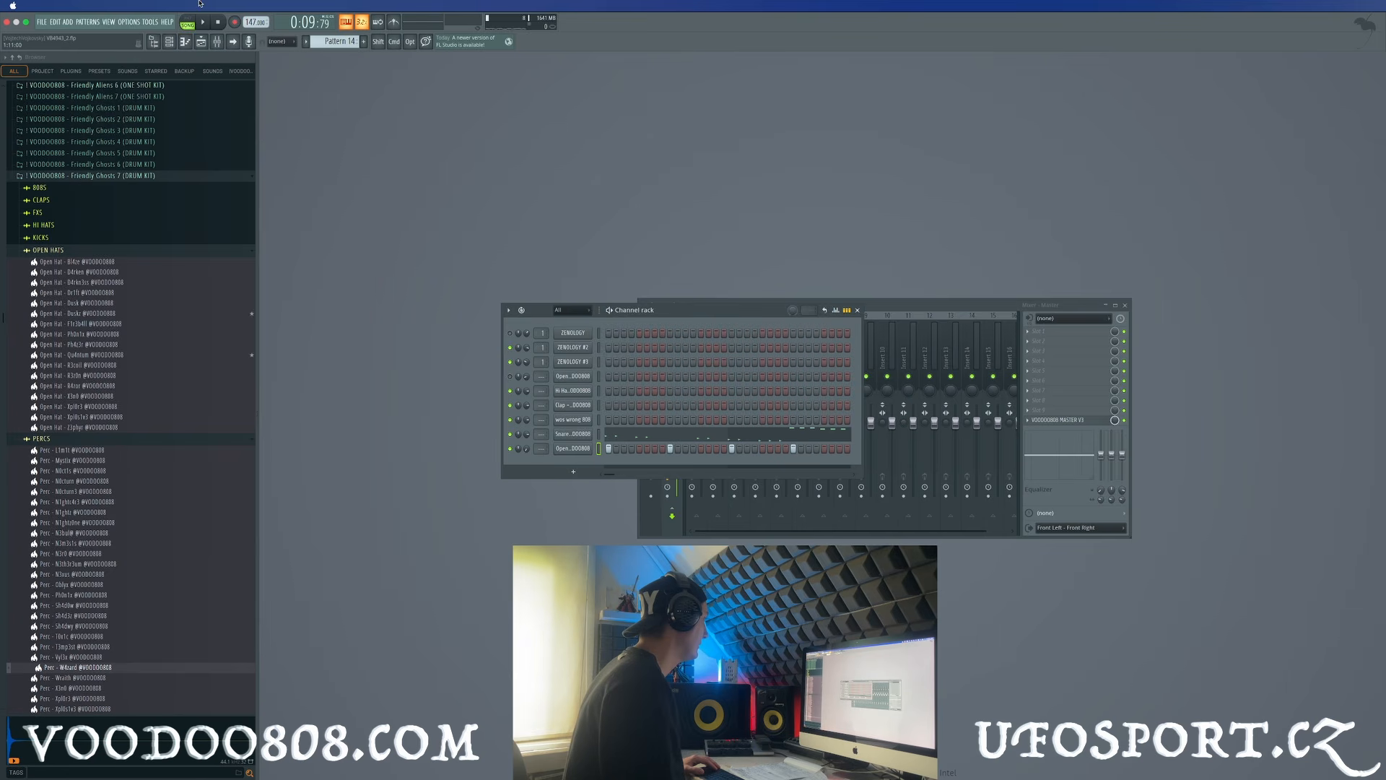
pyautogui.click(203, 40)
pyautogui.hotkey('ctrl', 'a')
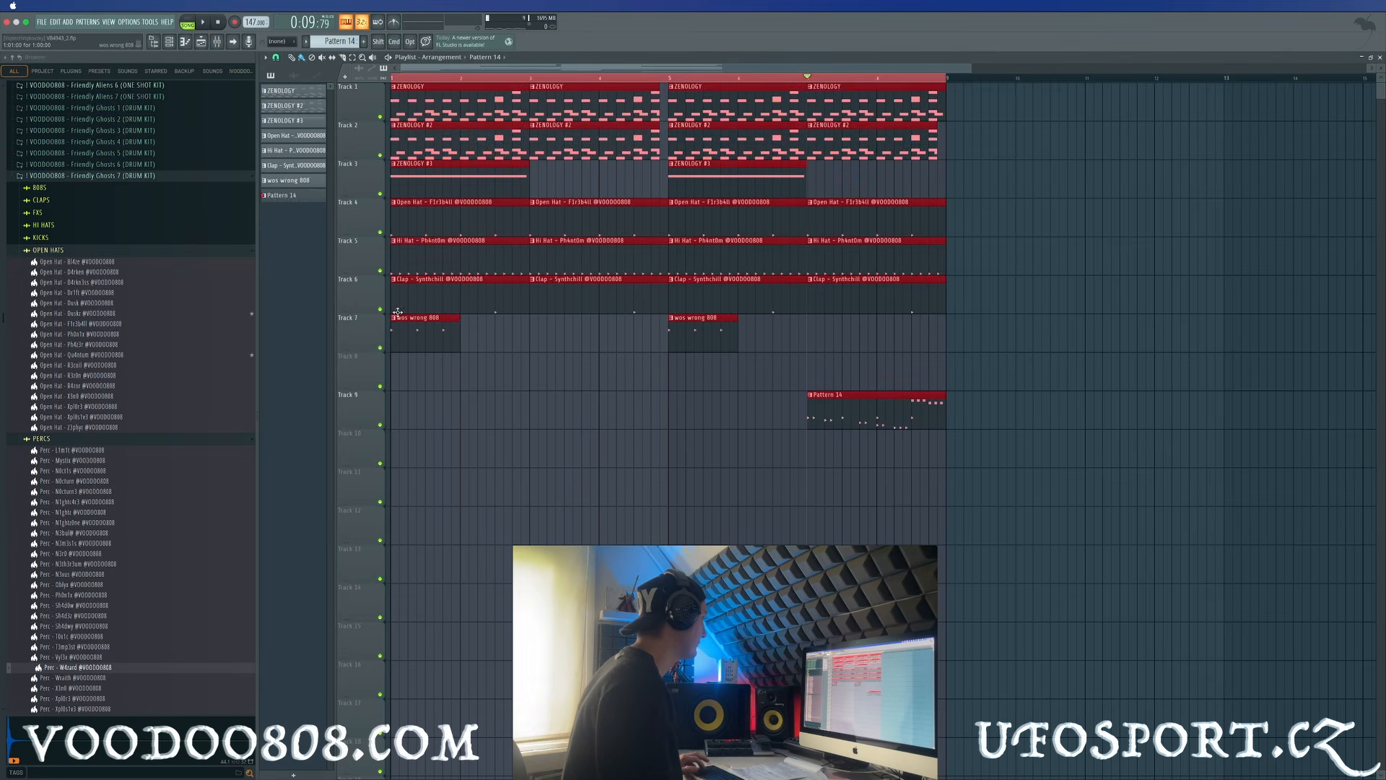
pyautogui.hotkey('ctrl', 'b')
pyautogui.hotkey('ctrl', 'a')
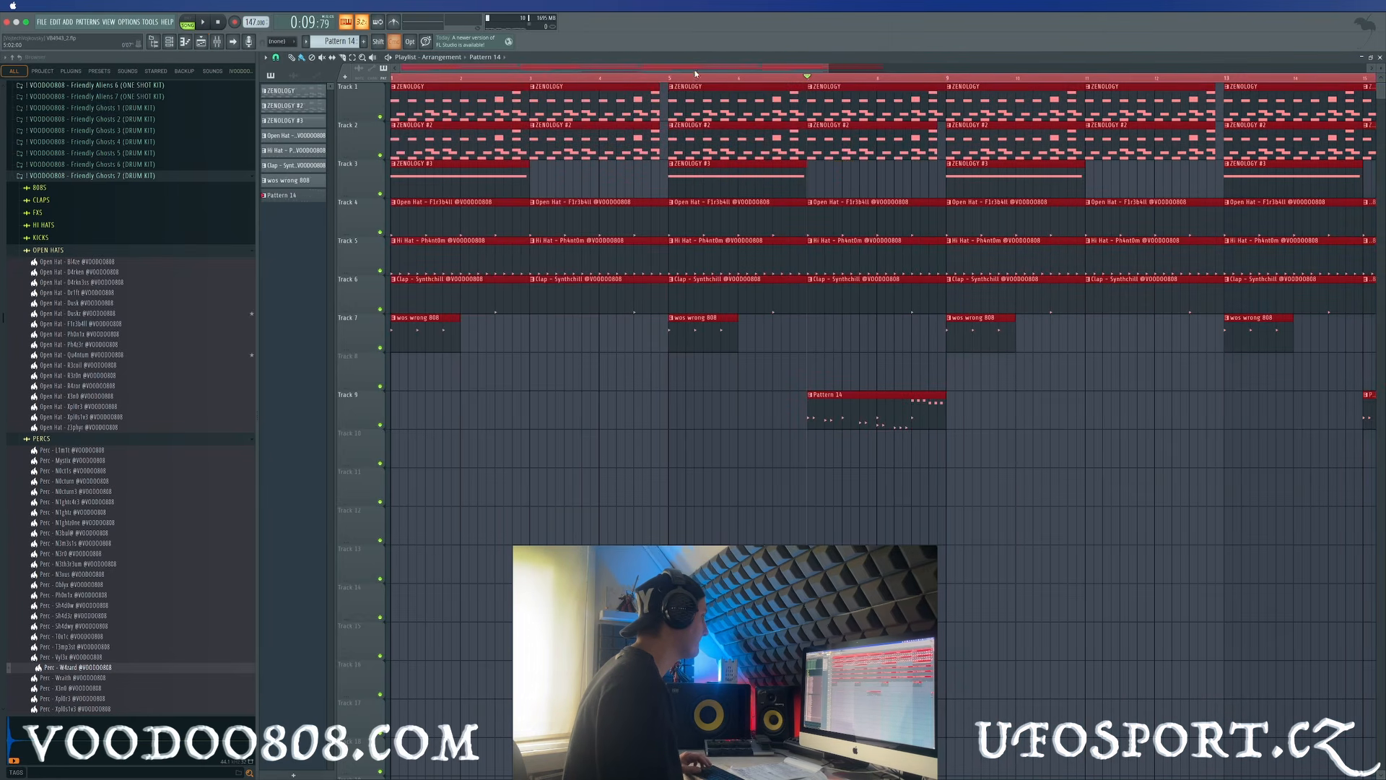
pyautogui.scroll(-5, 903, 77)
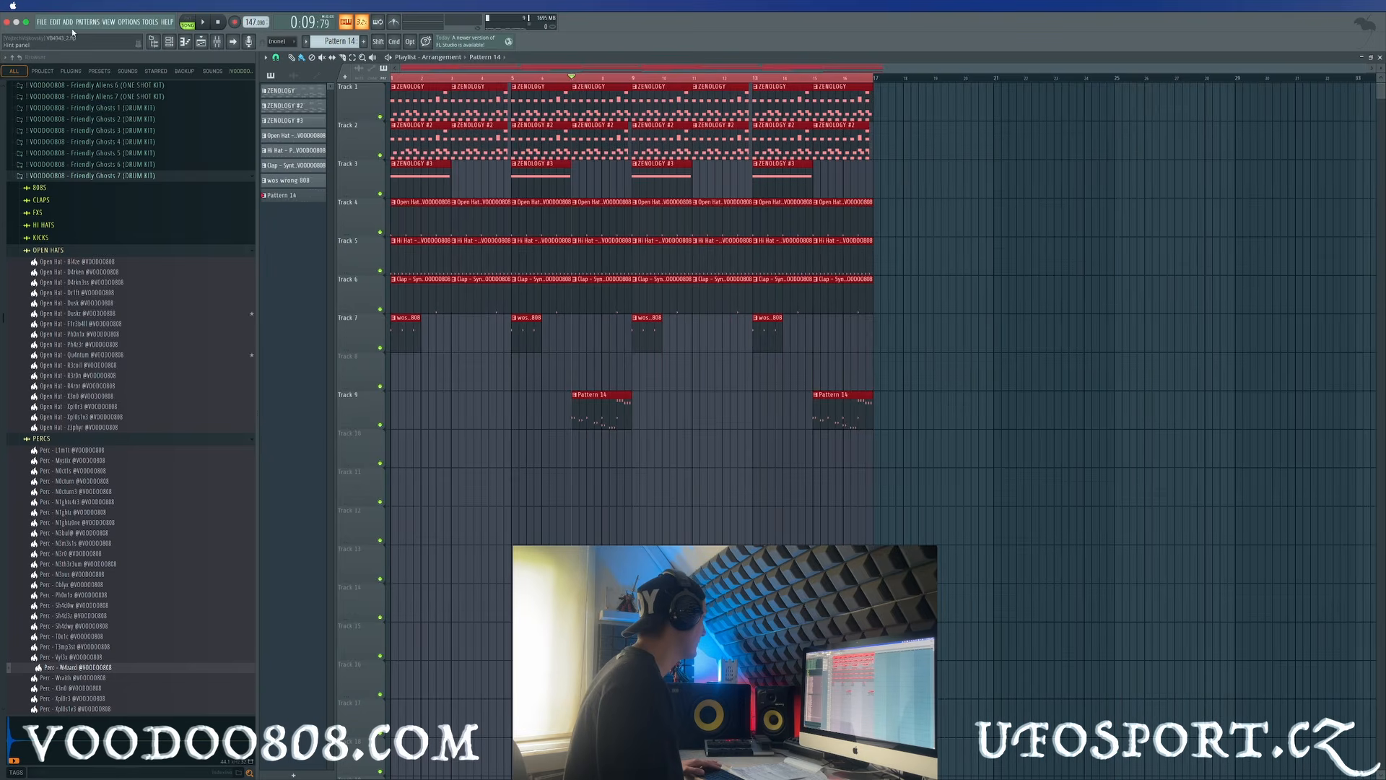
# Add a fourth ZENOLOGY instrument and place its new empty pattern on Track 12 at bar 9
pyautogui.click(67, 22)
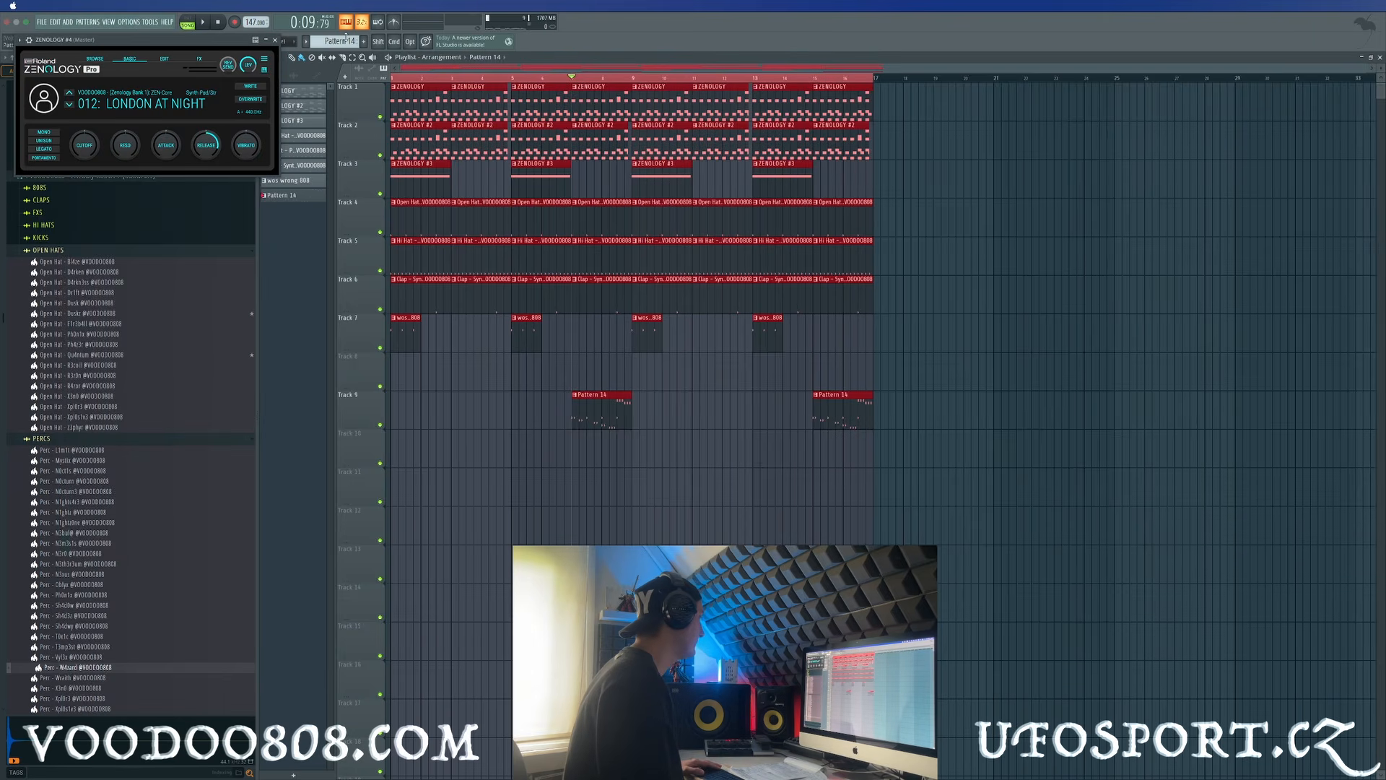
pyautogui.moveTo(108, 42); pyautogui.dragTo(161, 104)
pyautogui.click(170, 42)
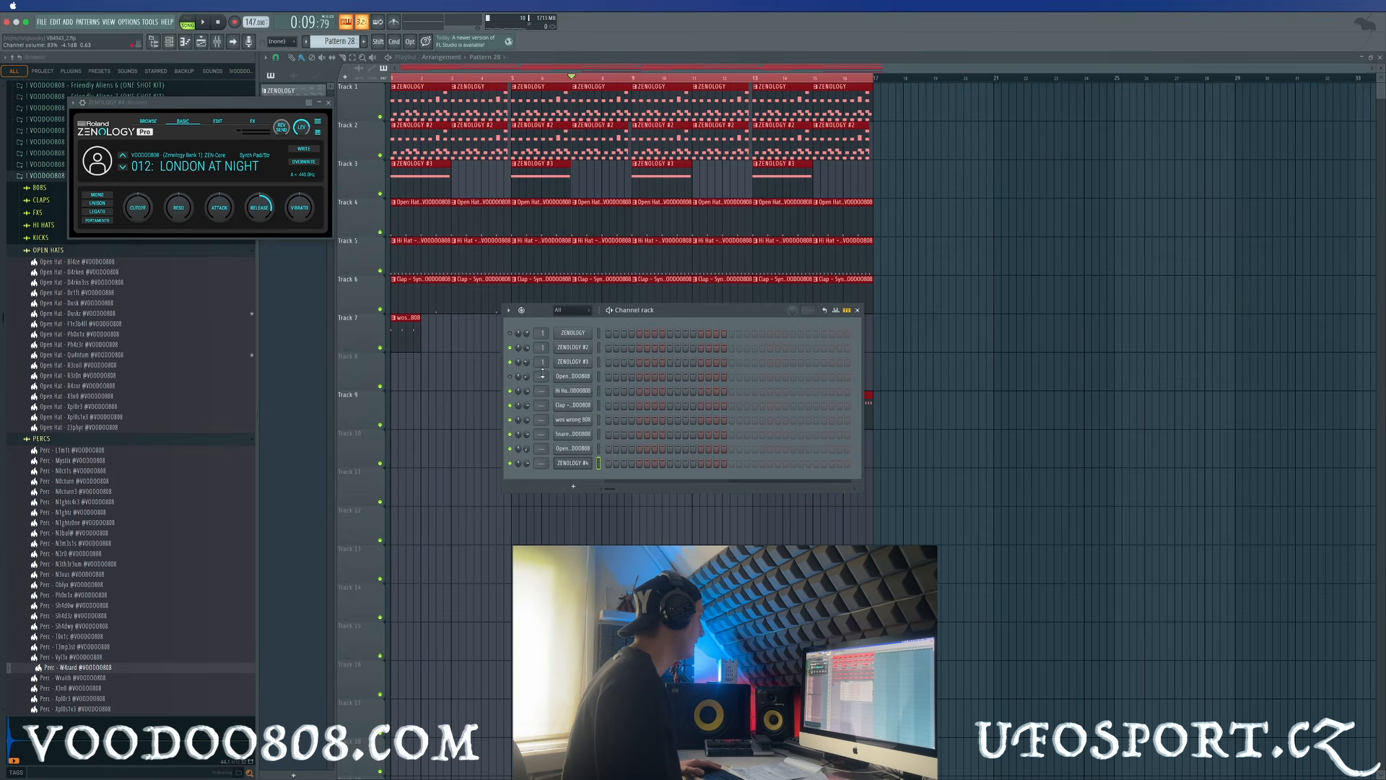
pyautogui.click(648, 538)
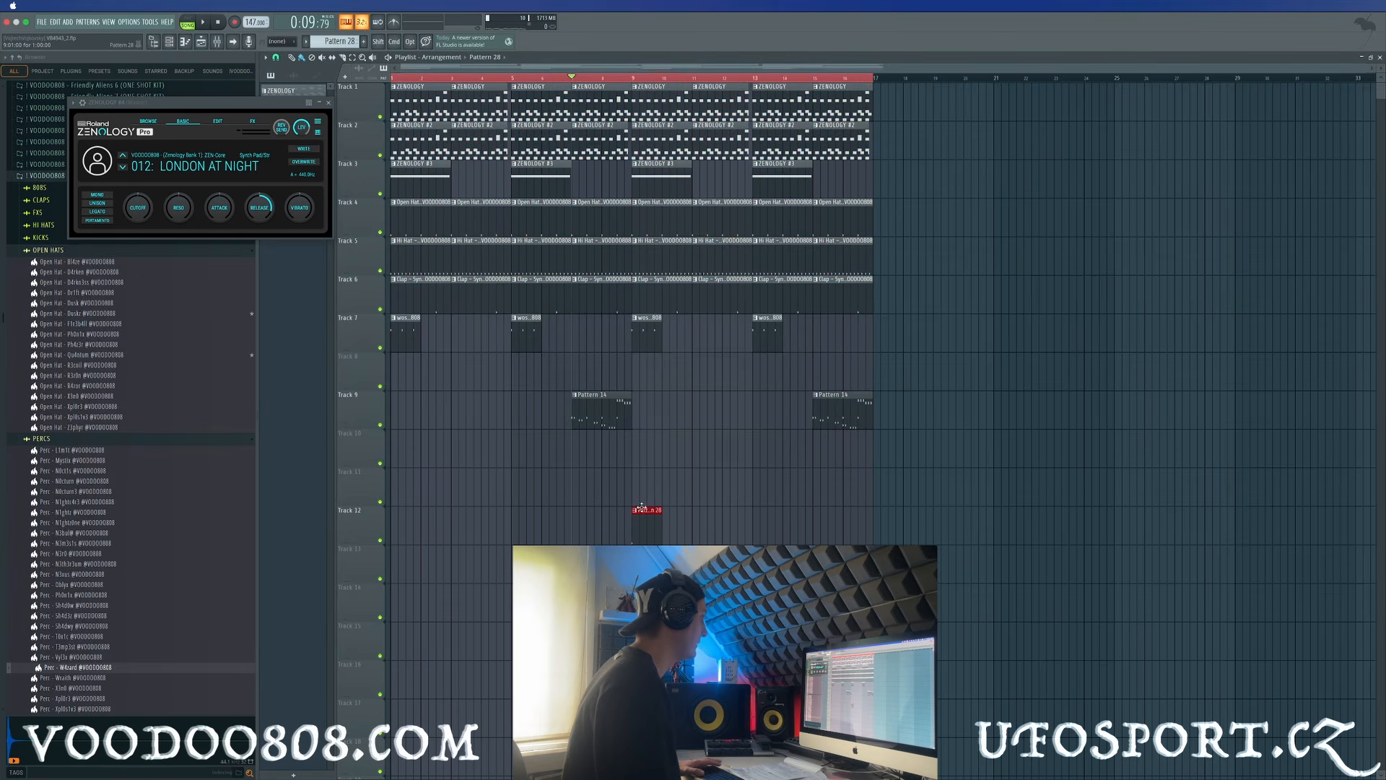
# Open the Track 12 clip in the piano roll and place its opening note on a low A
pyautogui.press('space')
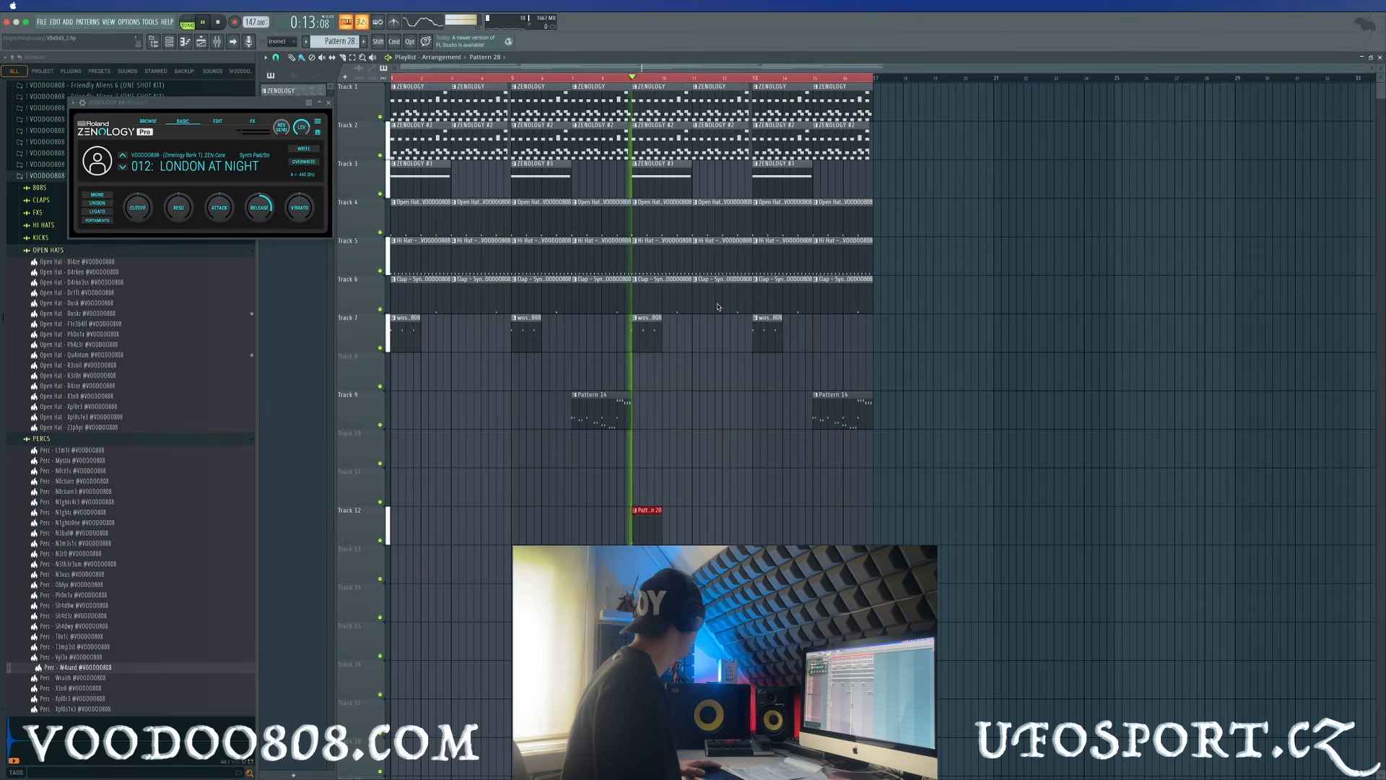
pyautogui.doubleClick(648, 530)
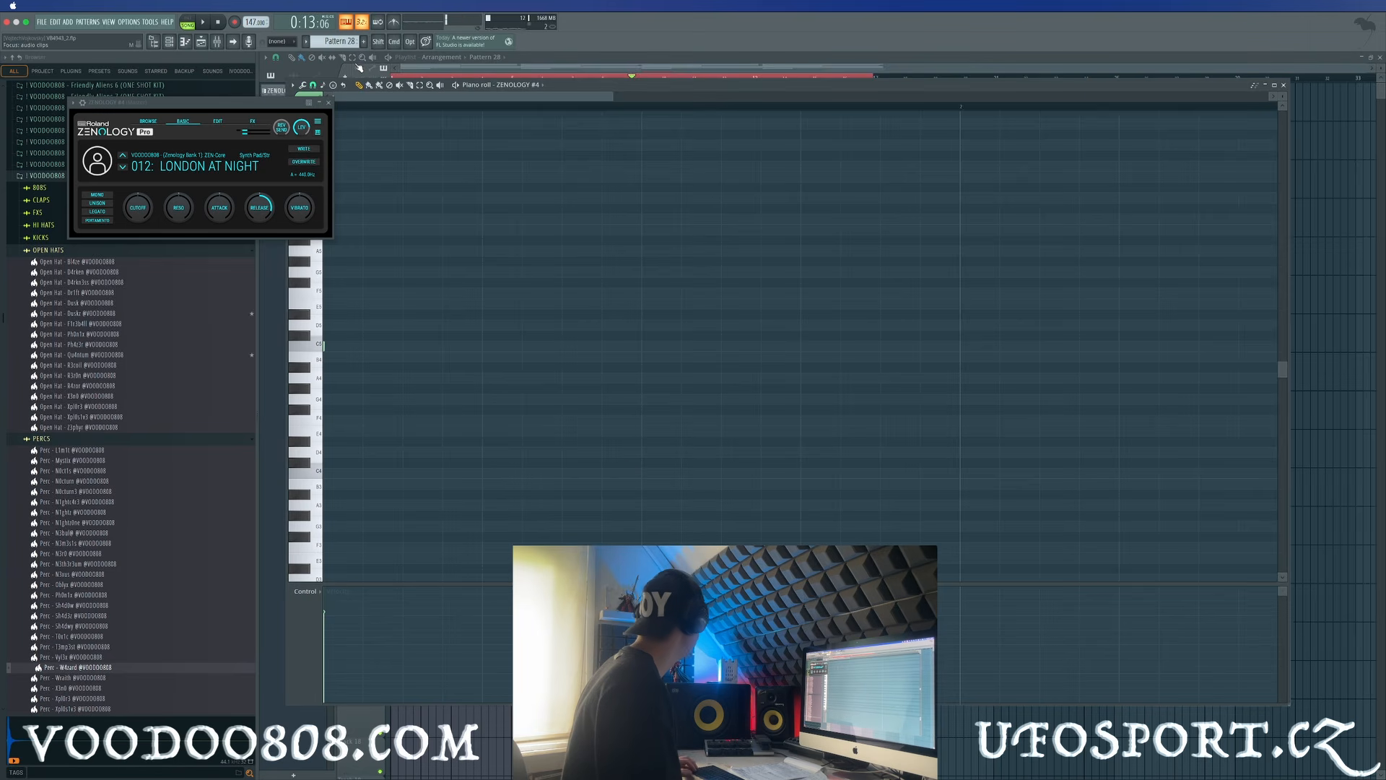
pyautogui.click(528, 85)
pyautogui.click(528, 85)
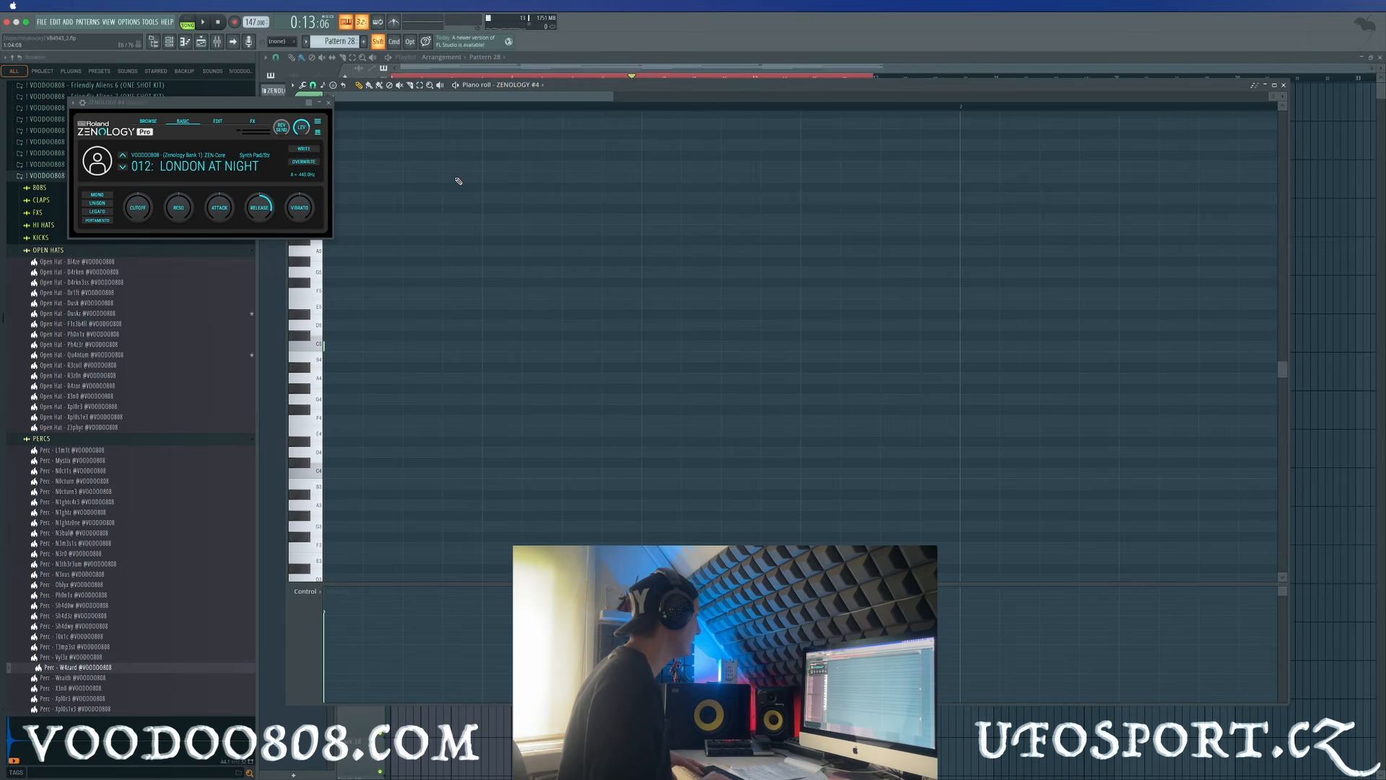
pyautogui.scroll(-3, 457, 180)
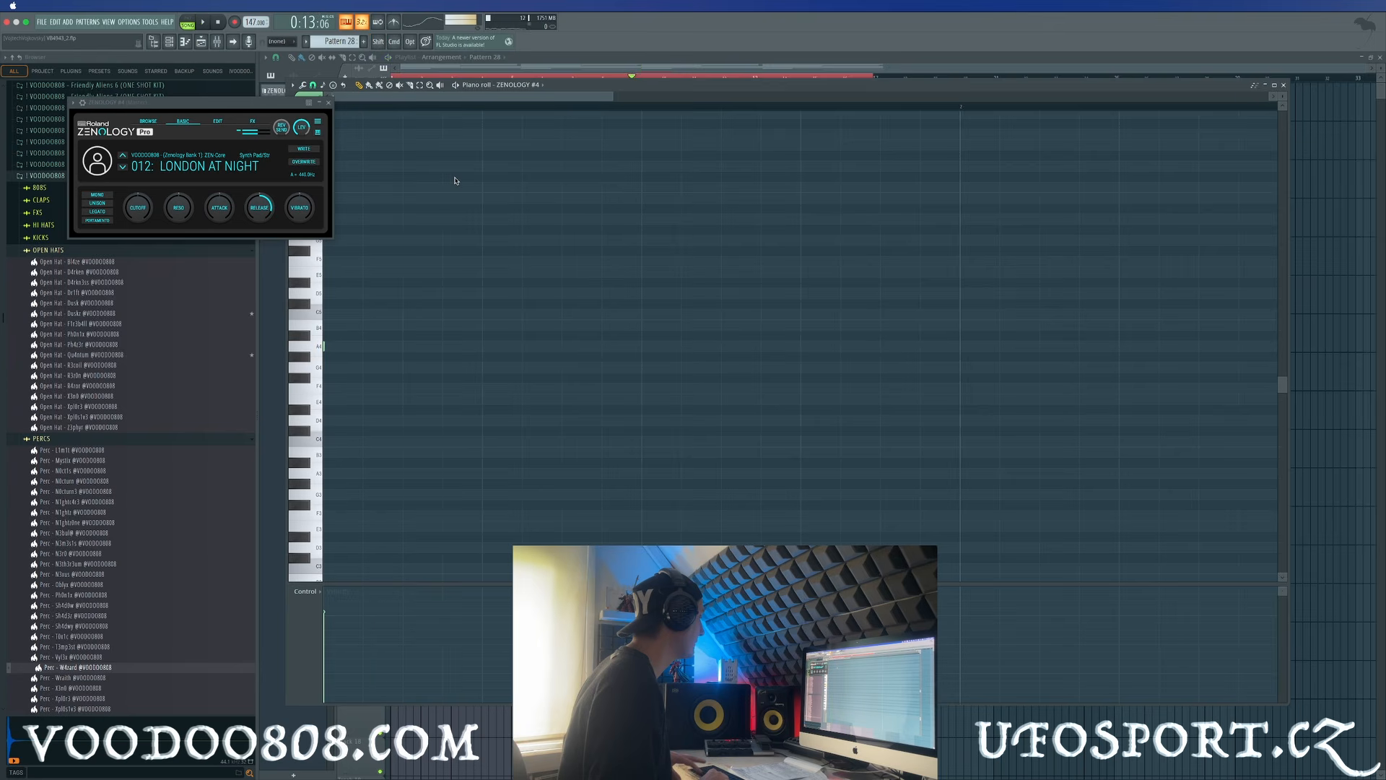
pyautogui.press('space')
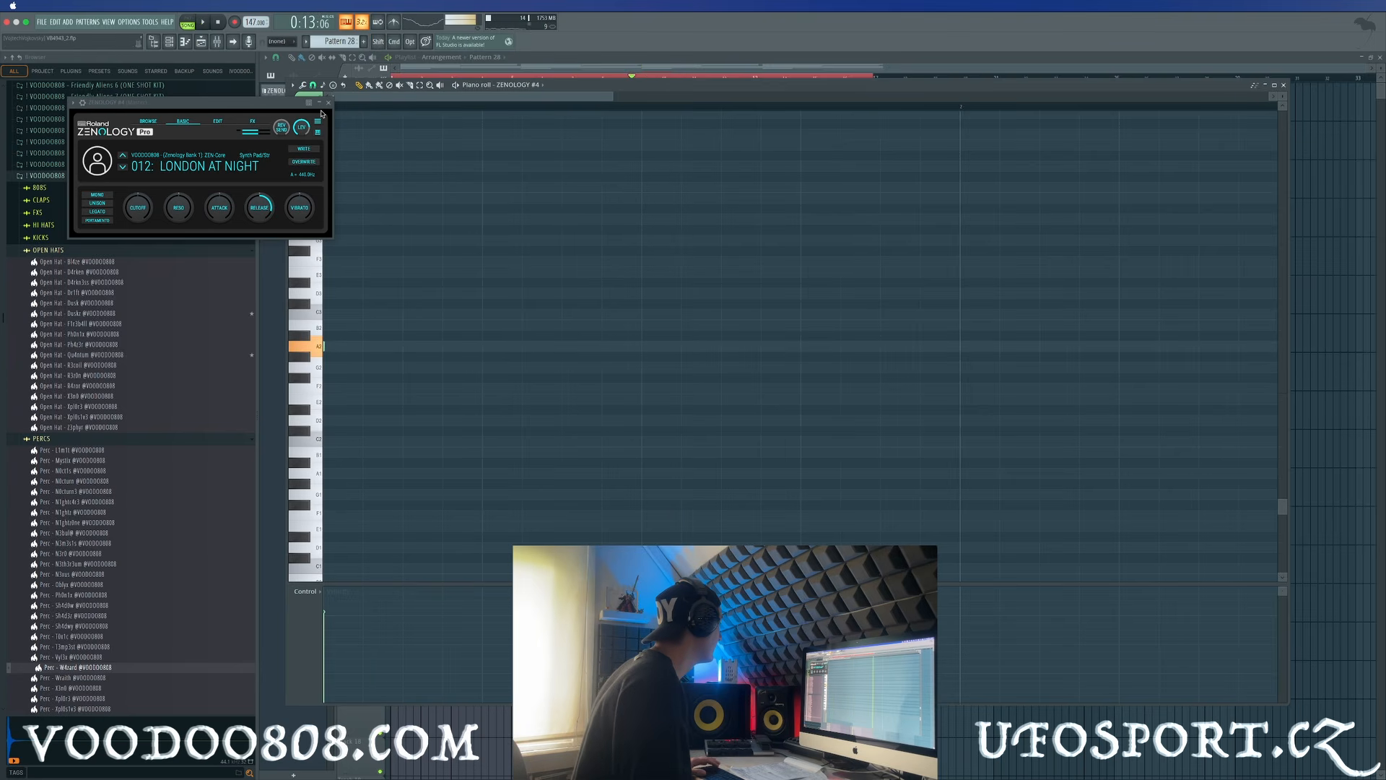
# Open ZENOLOGY #4 from the channel rack and audition its presets 013: CARTI W U MAD through 015: PIZZICATO during playback
pyautogui.click(168, 42)
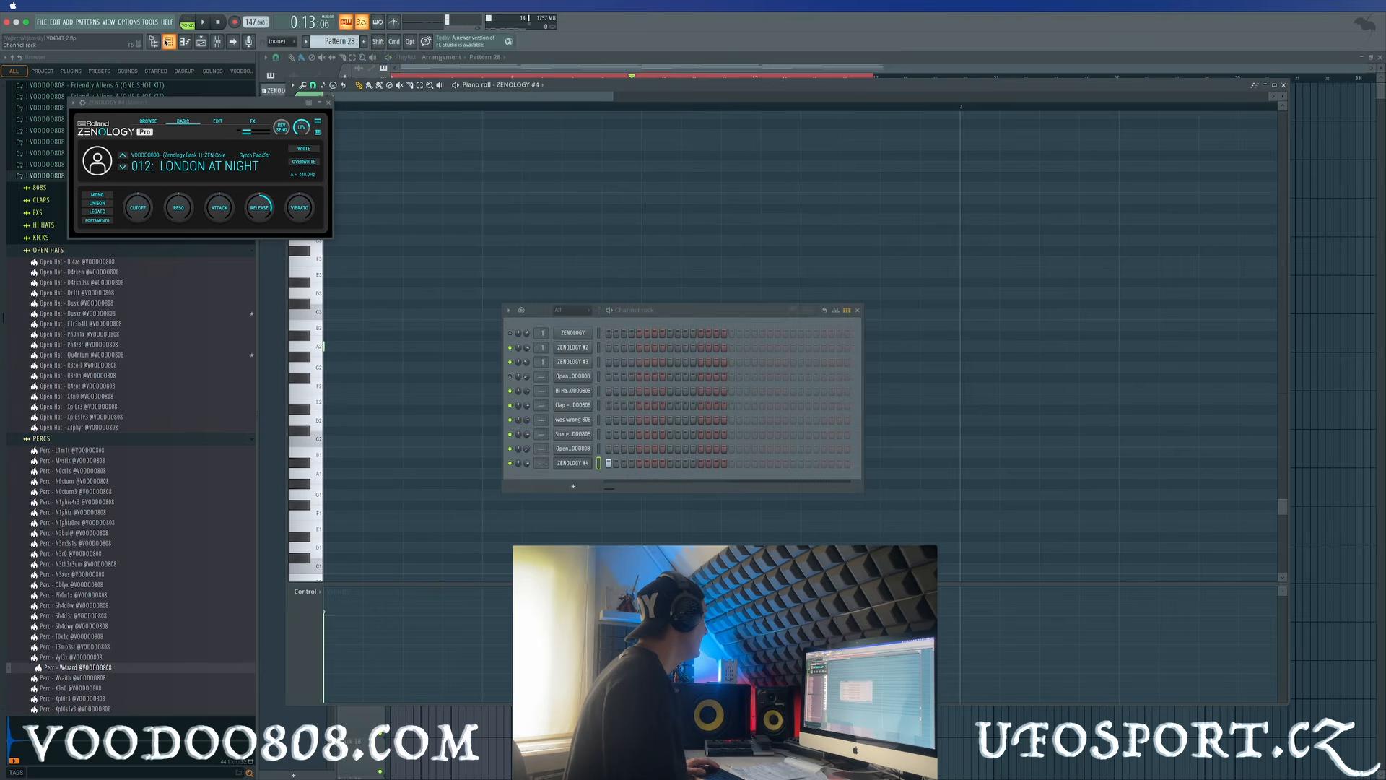
pyautogui.click(572, 463)
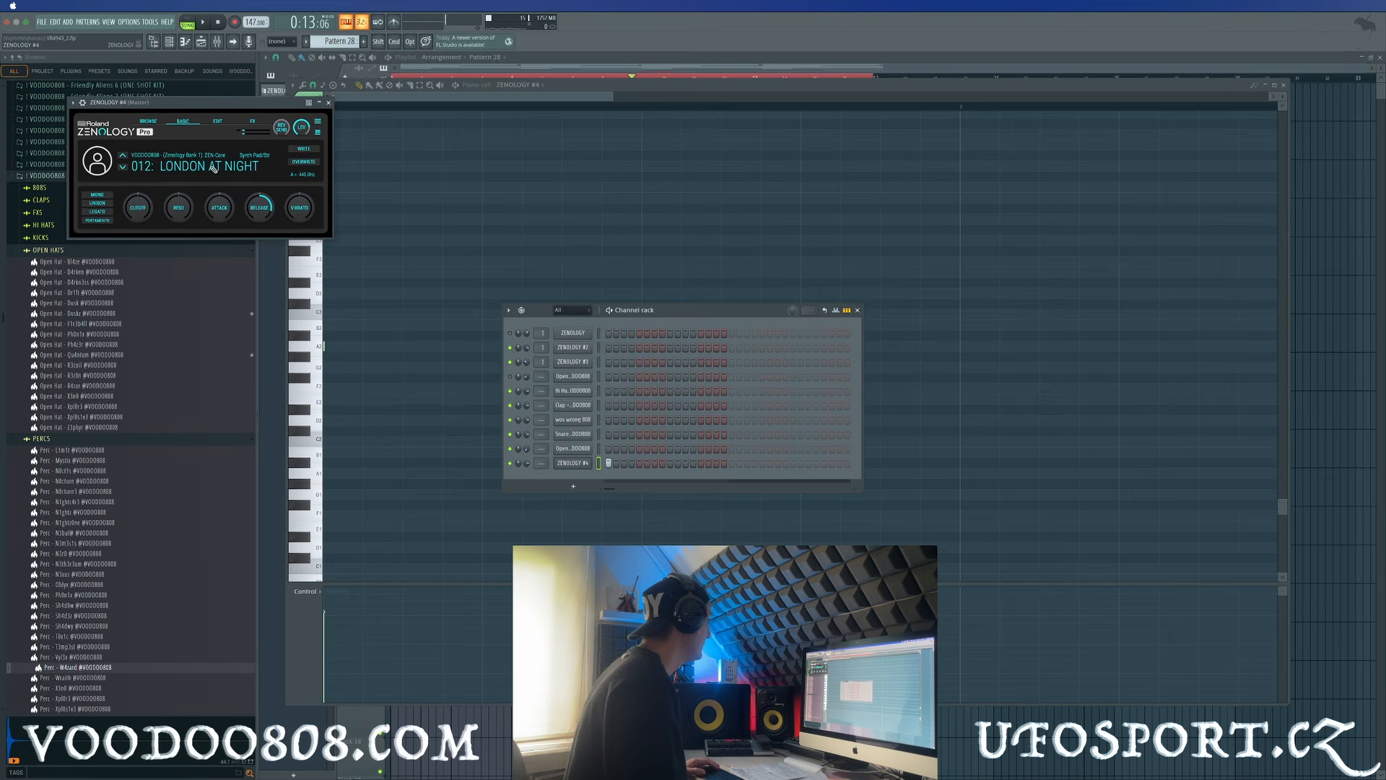
pyautogui.click(122, 168)
pyautogui.press('space')
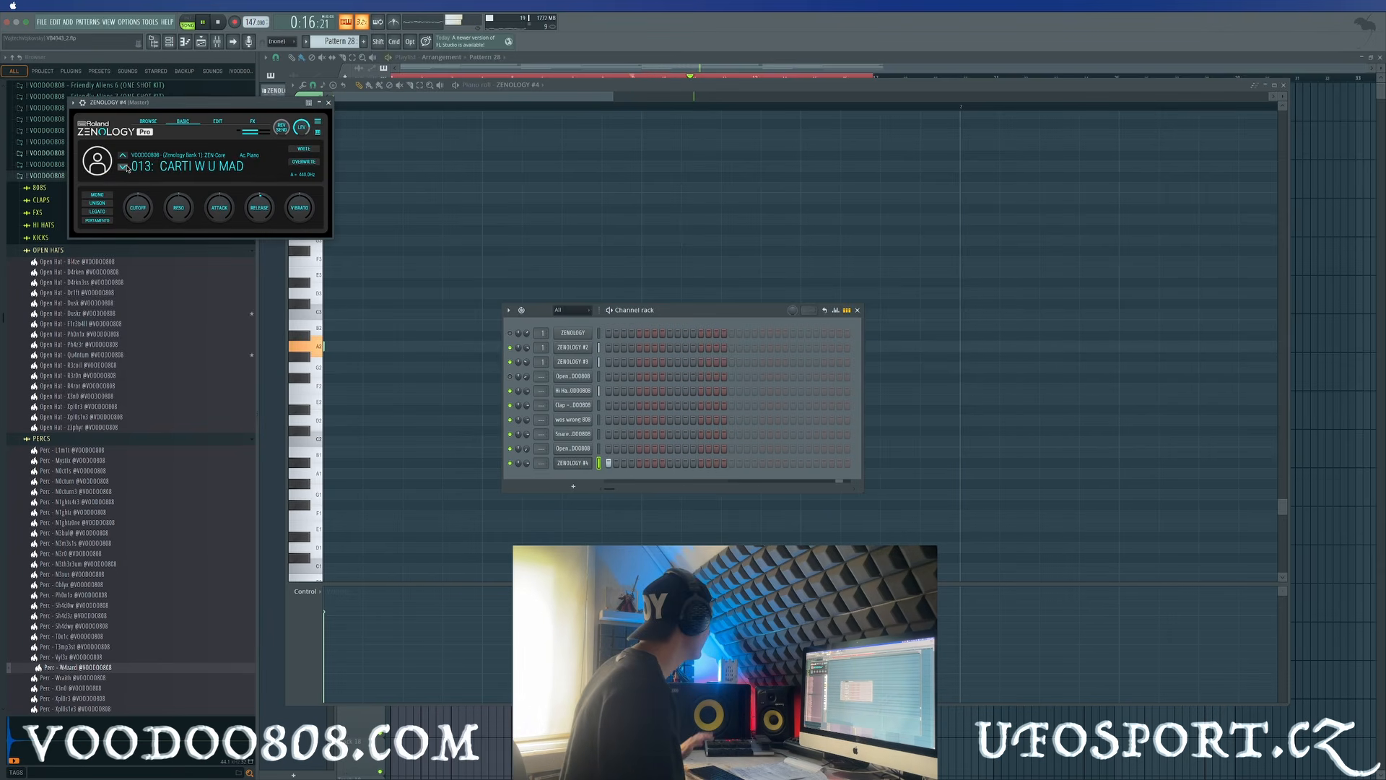
pyautogui.press('space')
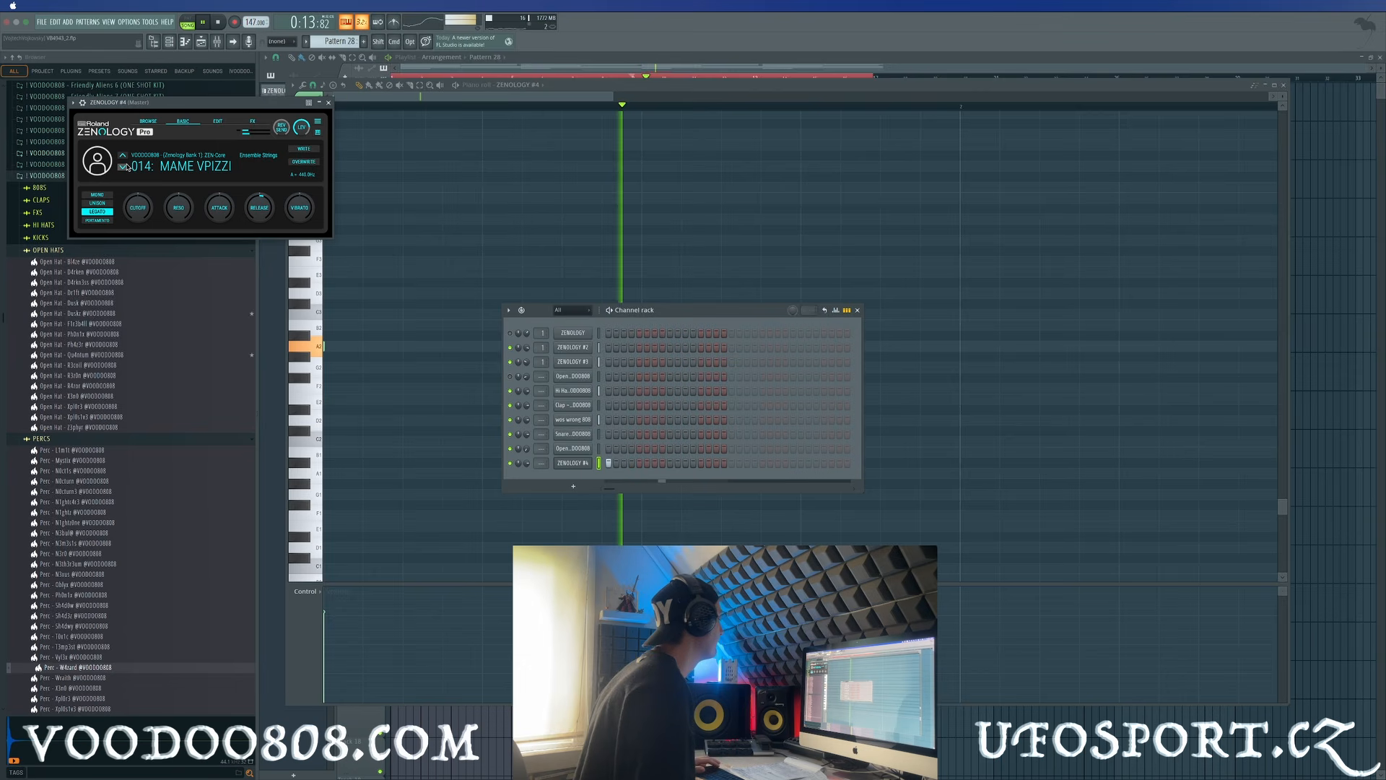
pyautogui.click(122, 167)
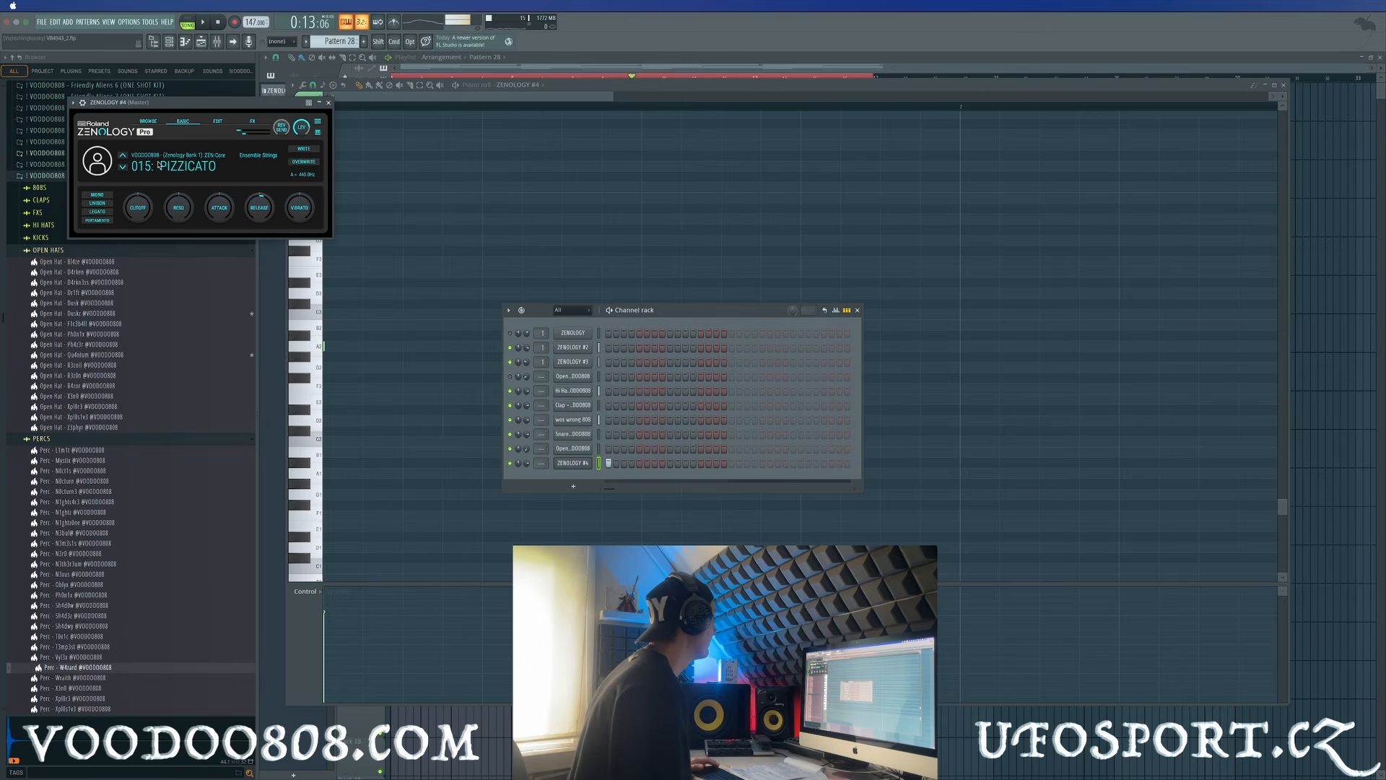
# Browse and audition the Zenology Bank 1 presets, load 049: BRASS 05 in ZENOLOGY #4, and close the instrument
pyautogui.click(148, 121)
pyautogui.scroll(-5, 579, 362)
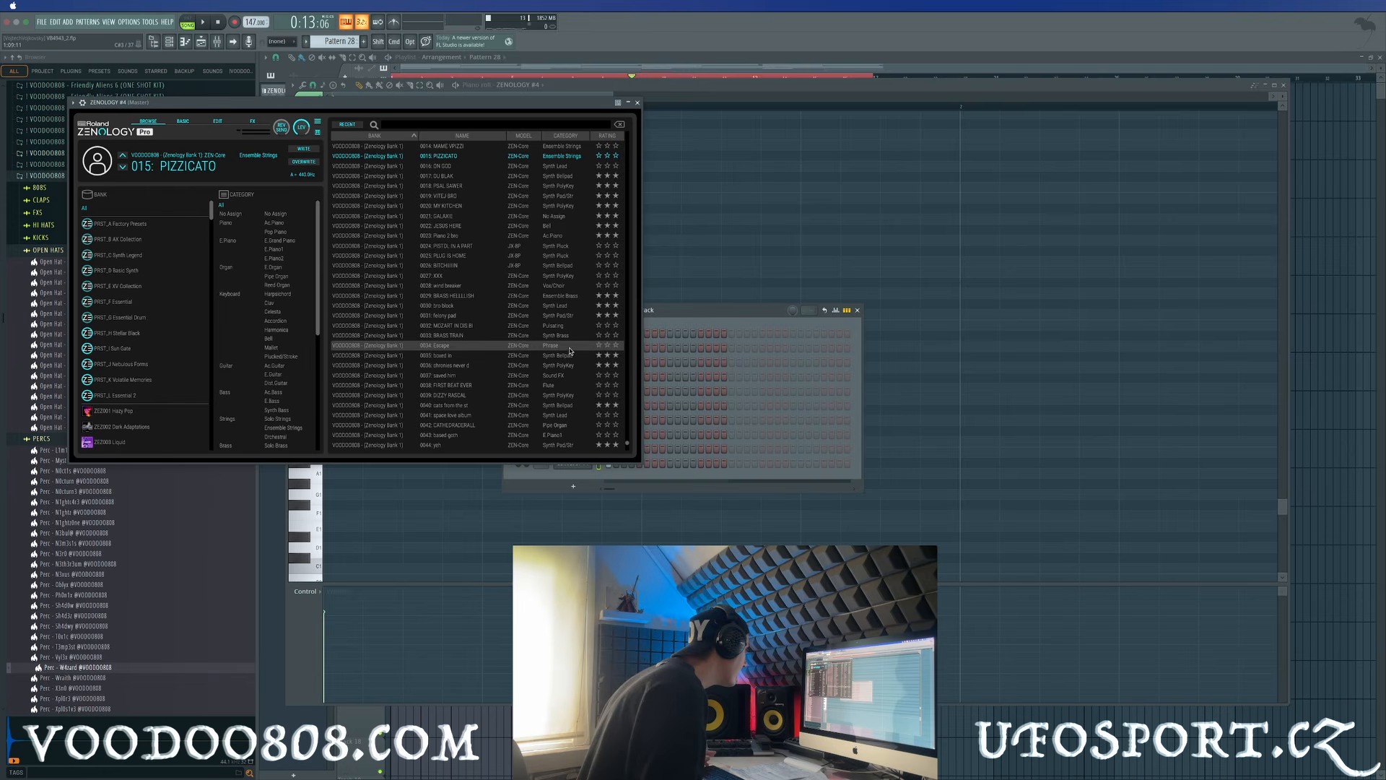
pyautogui.click(571, 336)
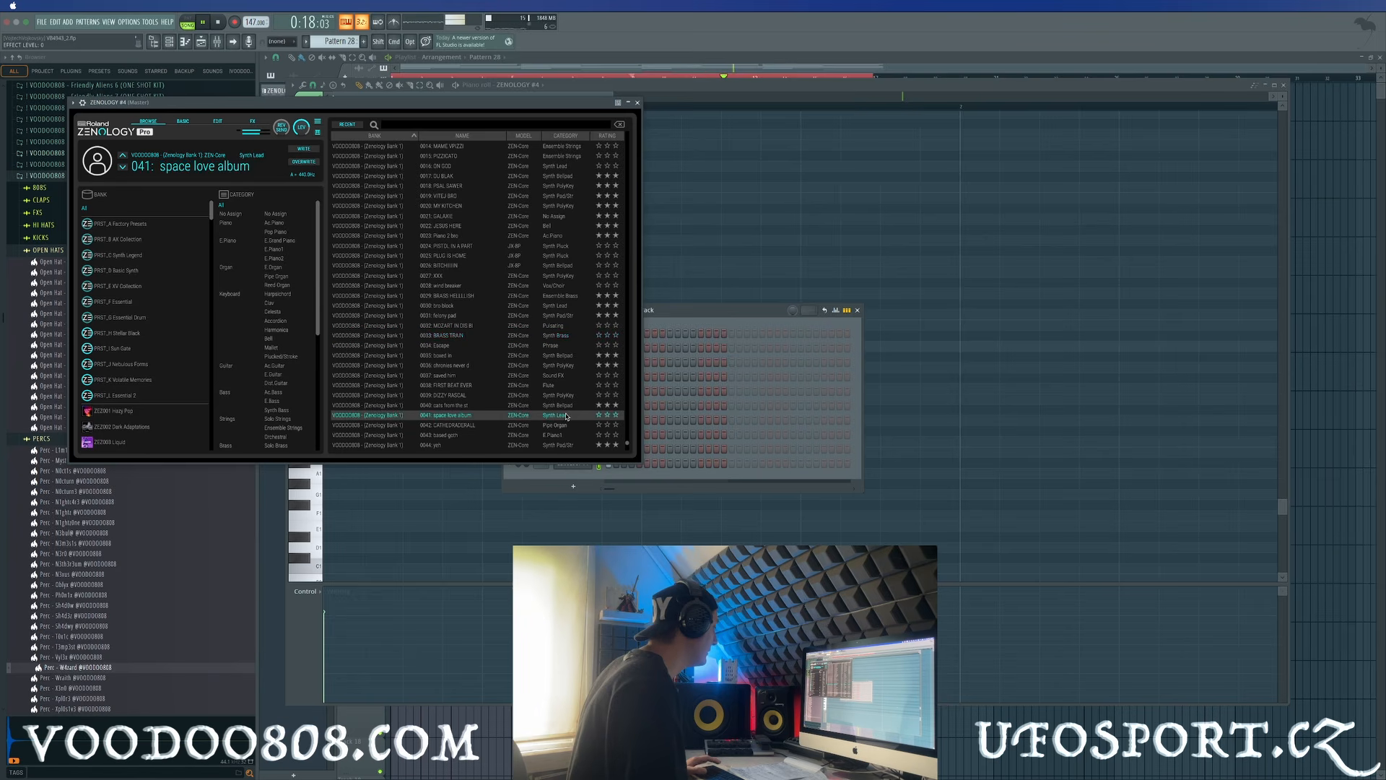
pyautogui.scroll(-5, 563, 413)
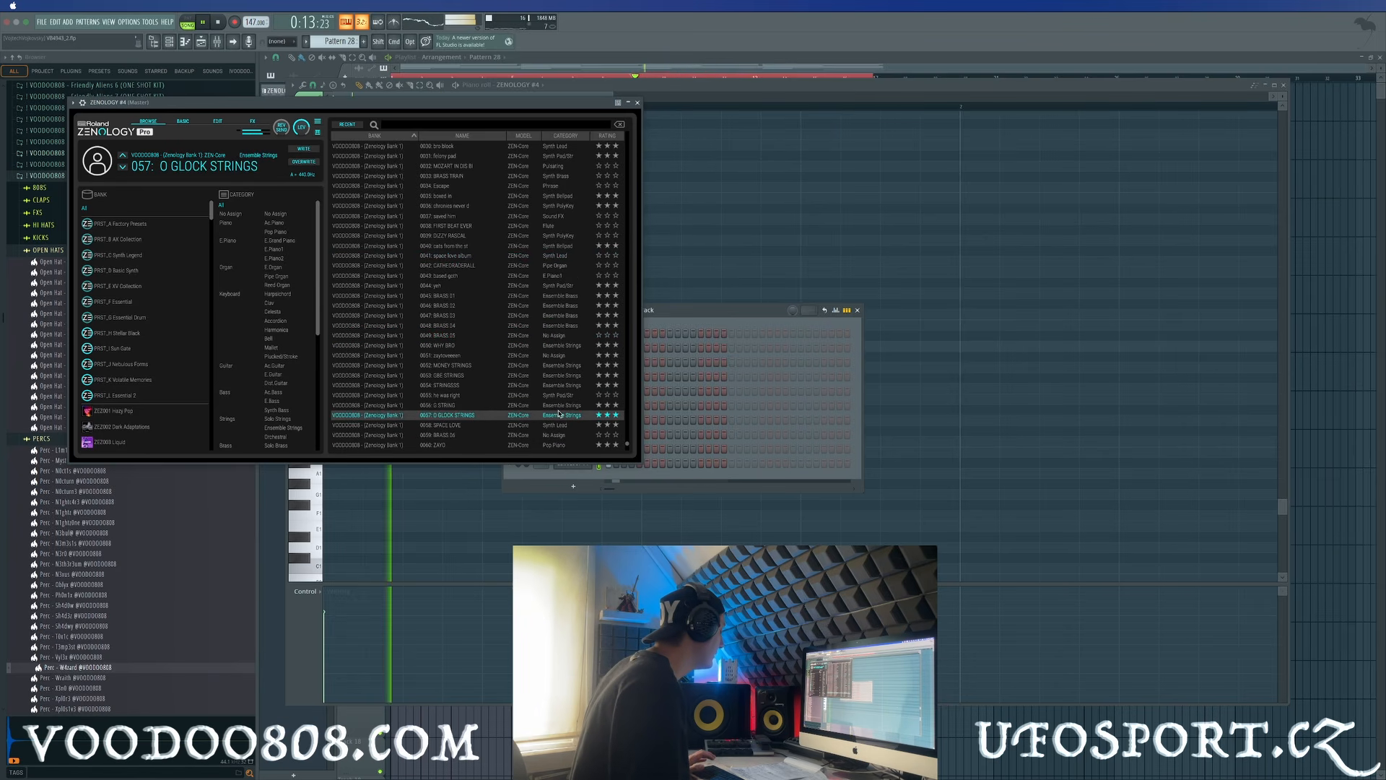
pyautogui.click(530, 335)
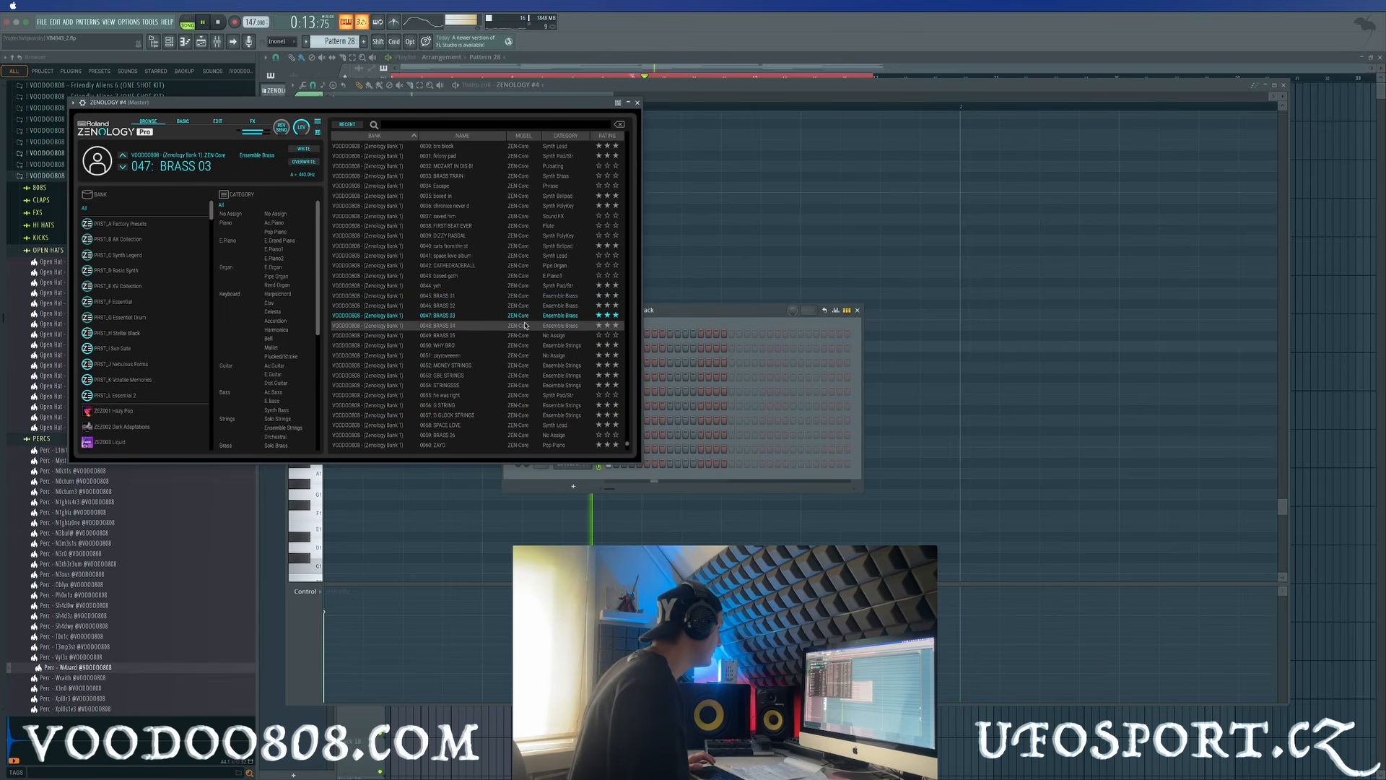
pyautogui.click(528, 336)
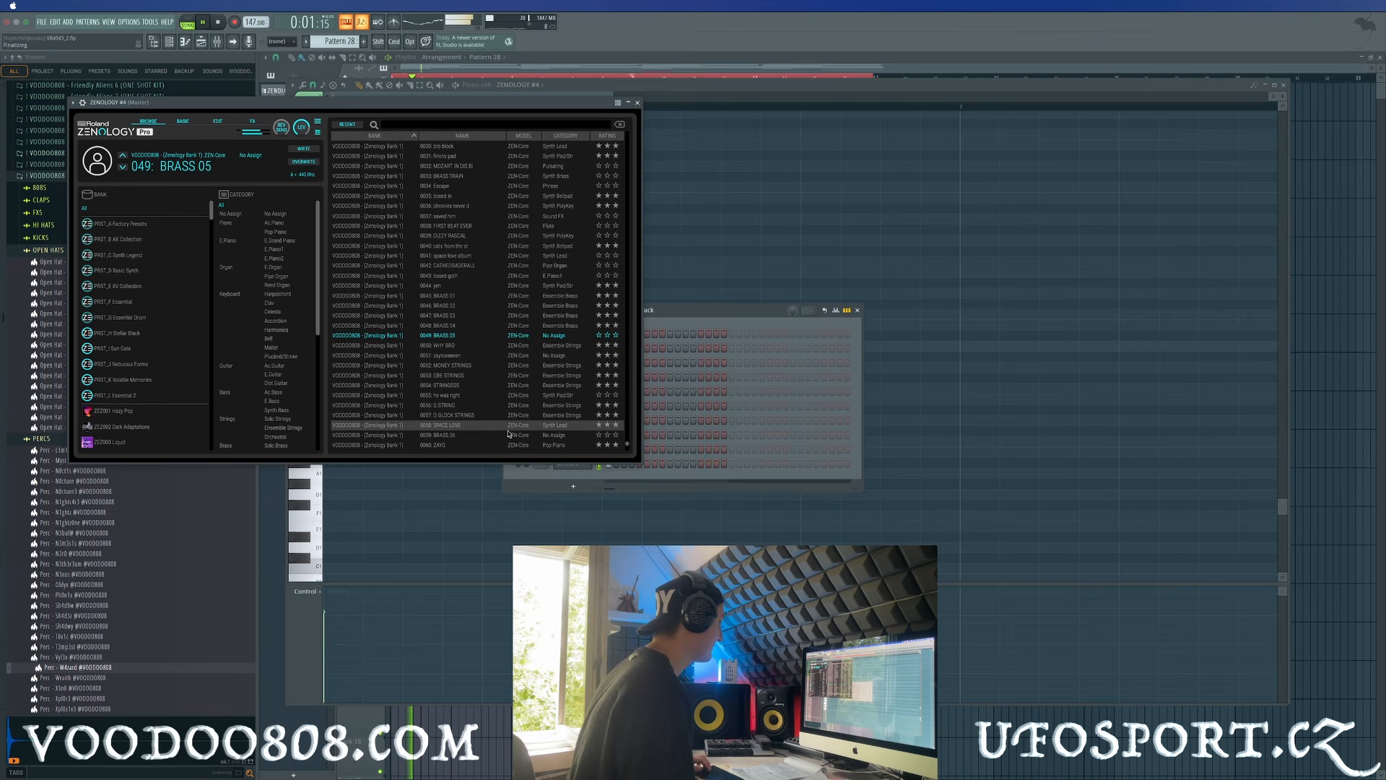
pyautogui.click(636, 104)
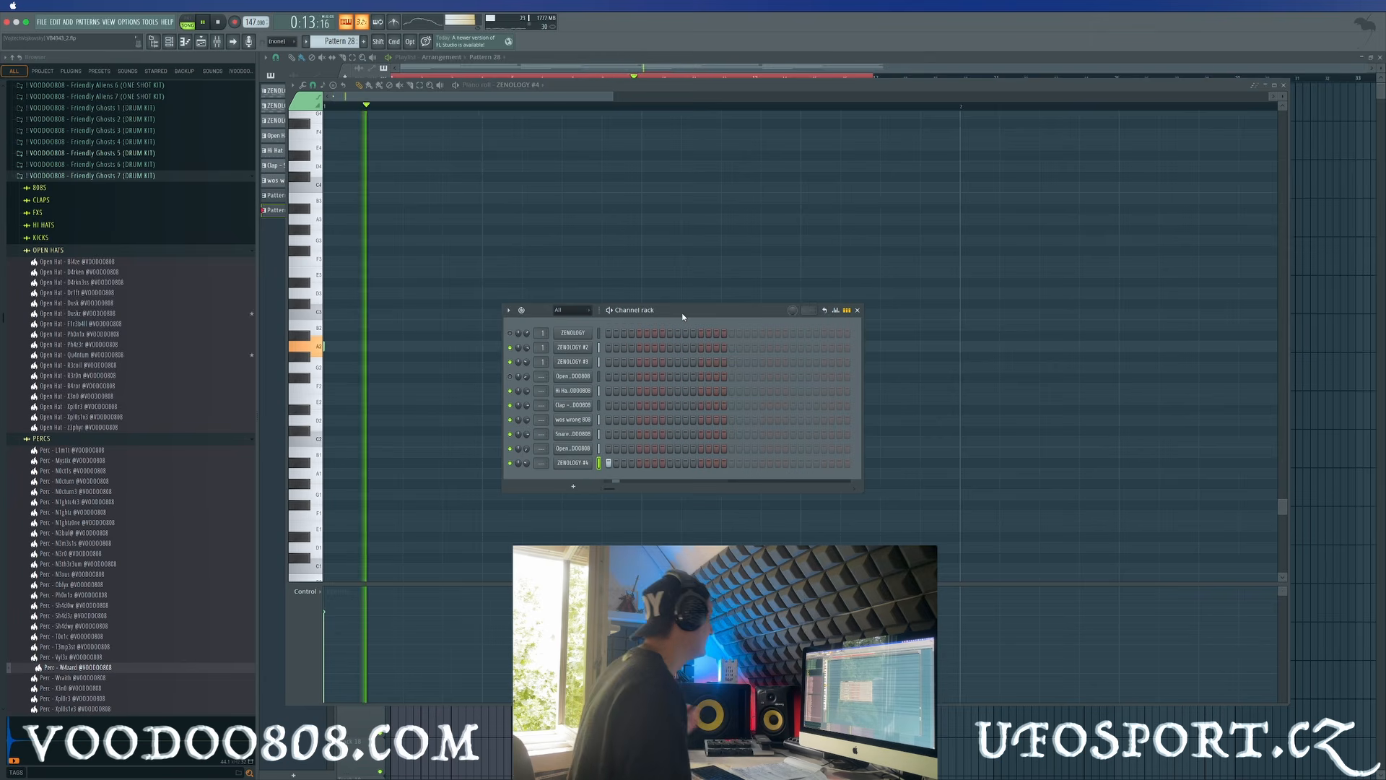
# Return to the playlist and save the project
pyautogui.click(202, 43)
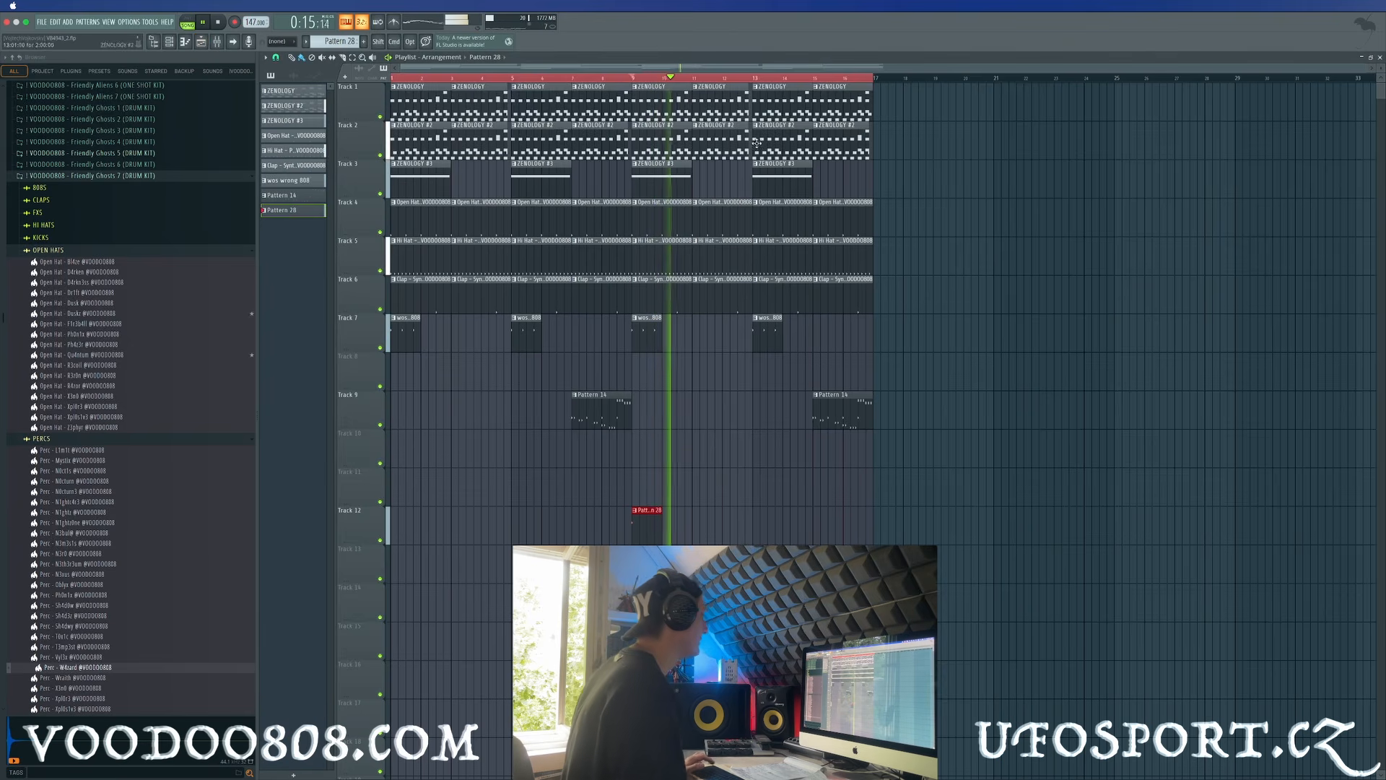
pyautogui.click(41, 22)
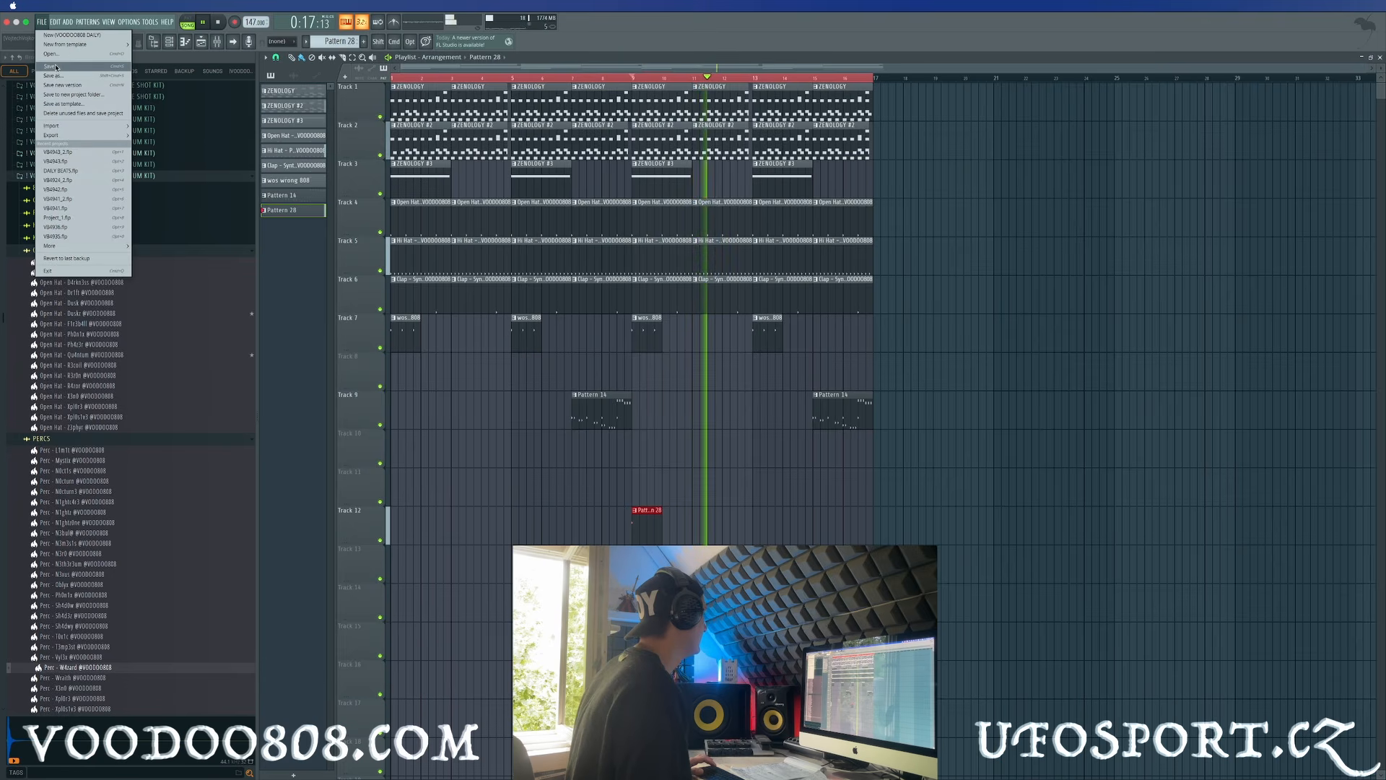
pyautogui.click(52, 68)
# Open a Track 5 hi-hat clip in the piano roll, switch to the Hi Hat channel, and delete its existing notes
pyautogui.doubleClick(560, 257)
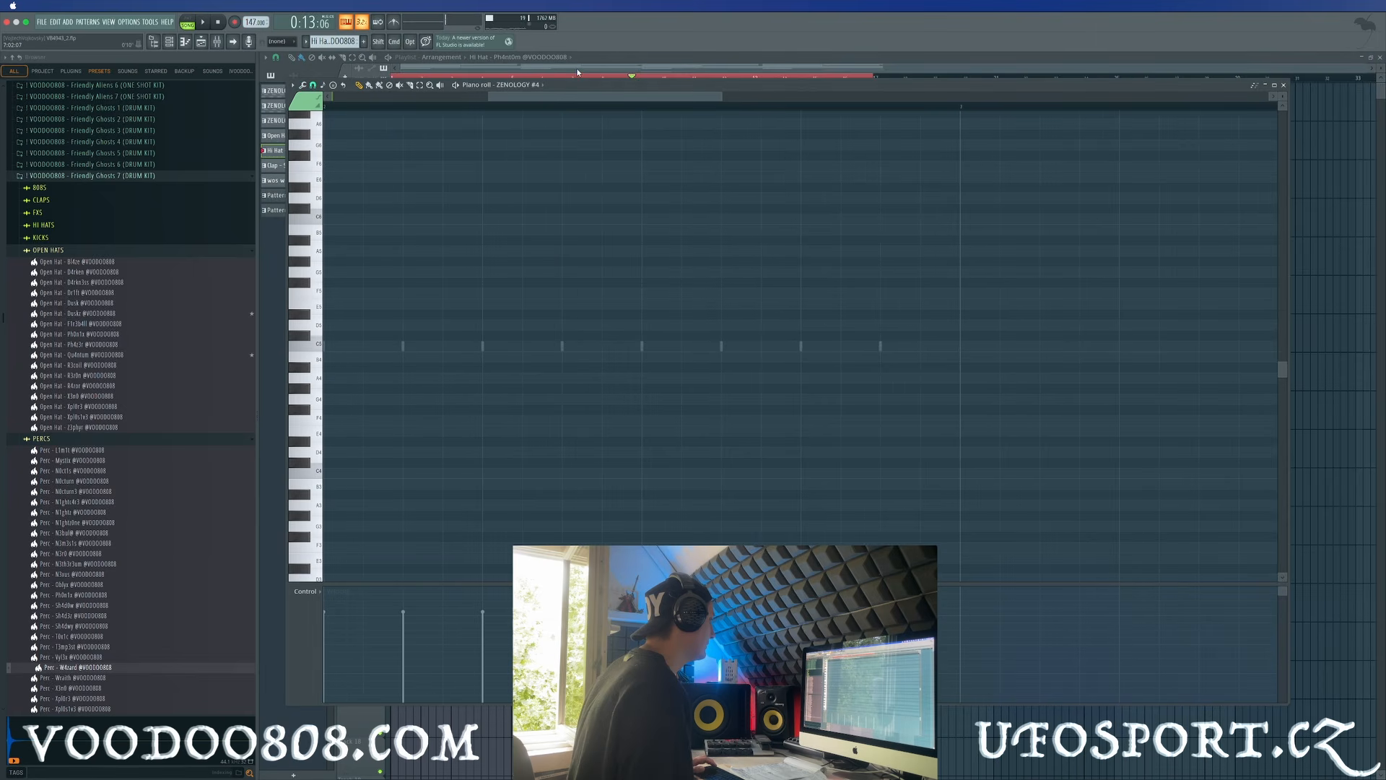
pyautogui.moveTo(585, 101); pyautogui.dragTo(426, 101)
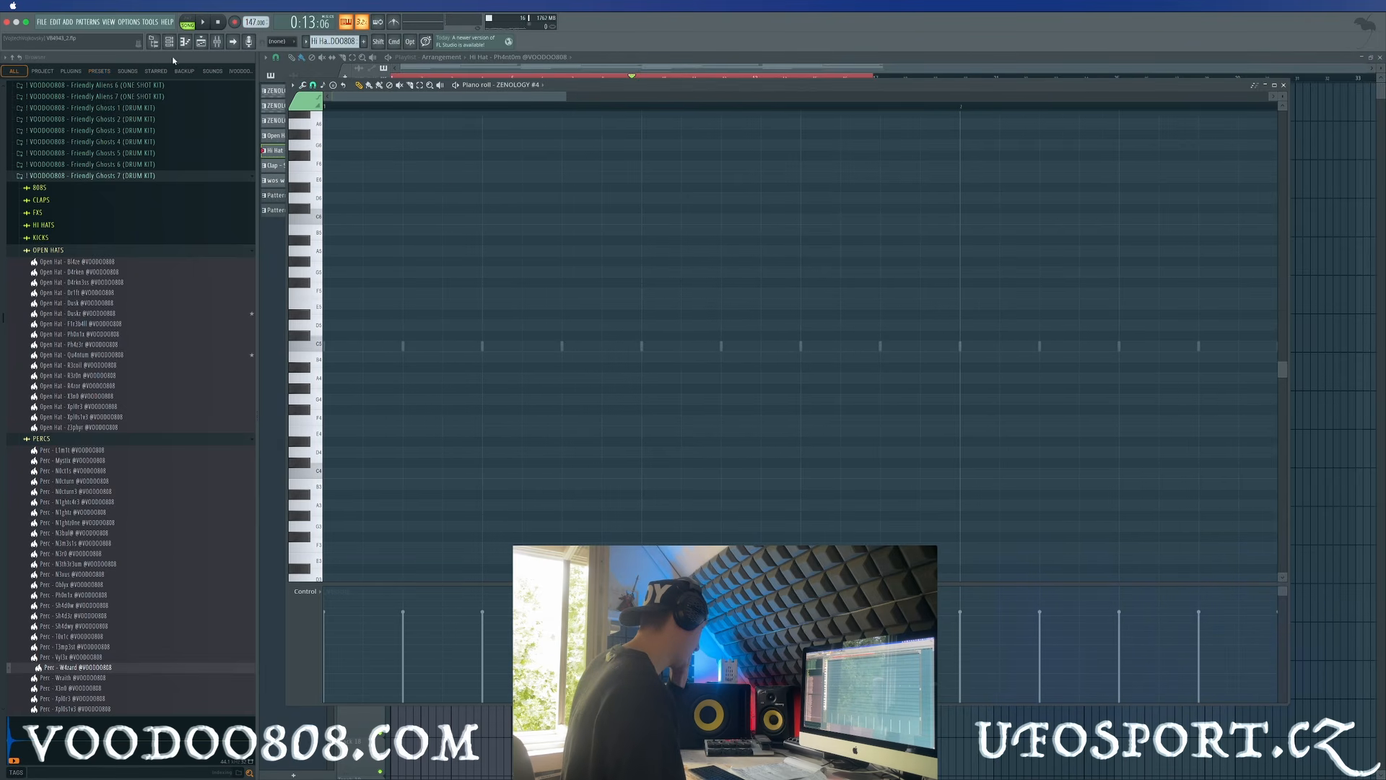
pyautogui.click(517, 84)
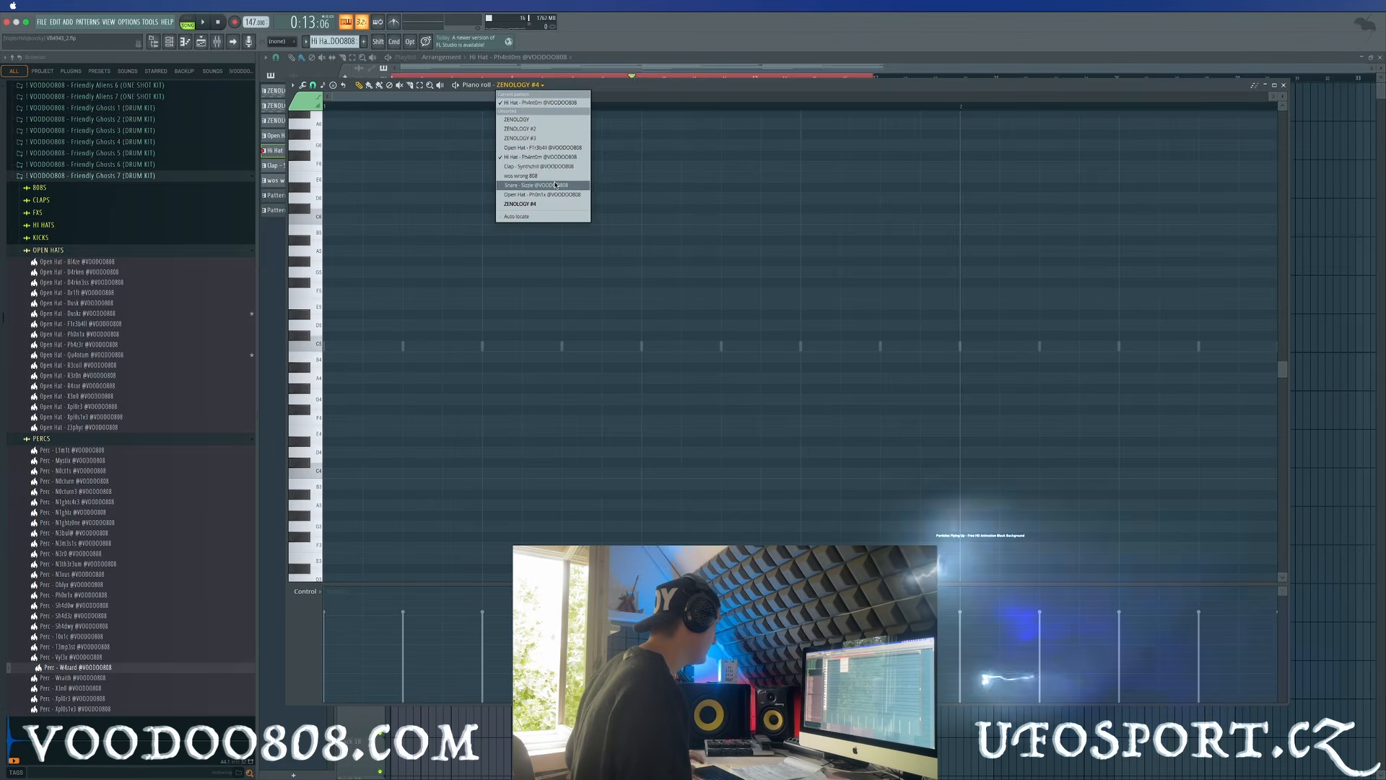
pyautogui.click(552, 157)
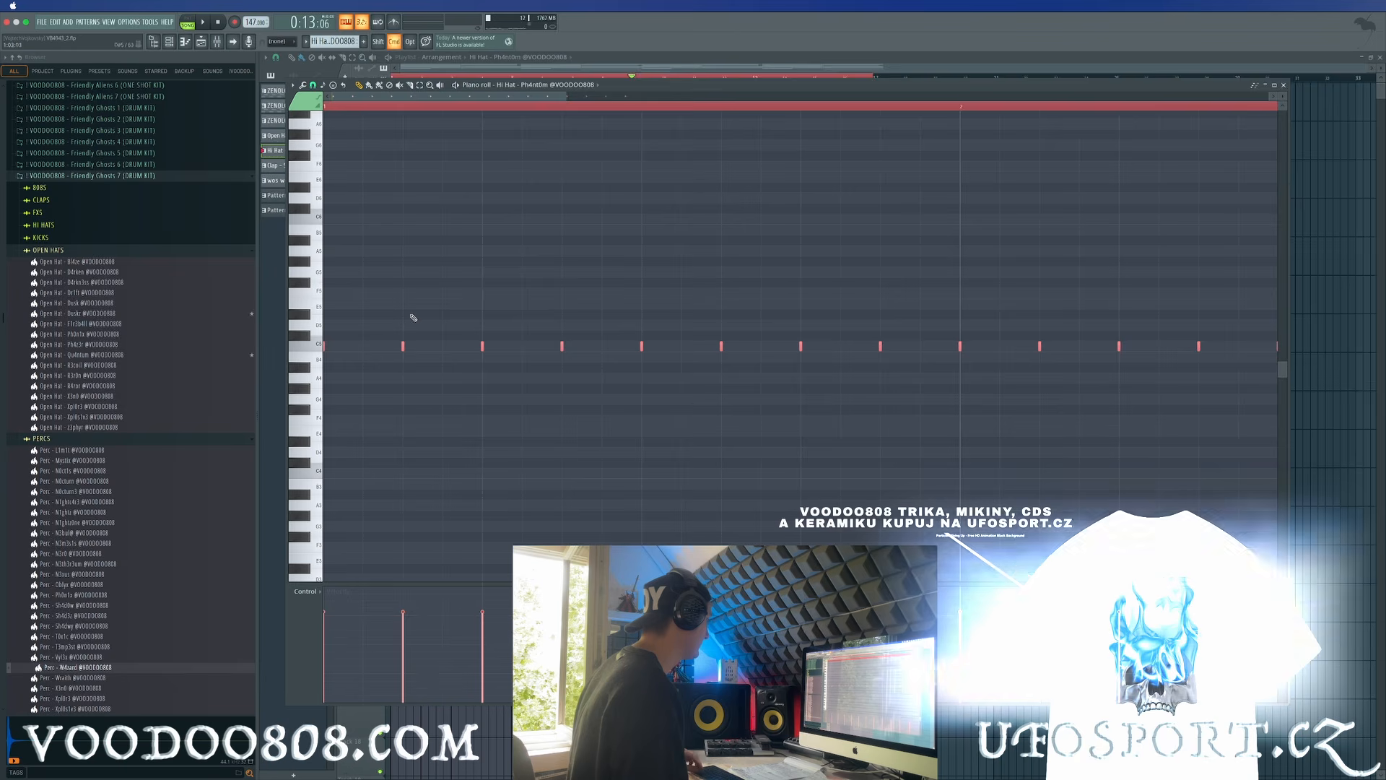
# Set the piano roll snap to 1/3 beat and place a C5 hi-hat note at the pattern's start
pyautogui.click(313, 85)
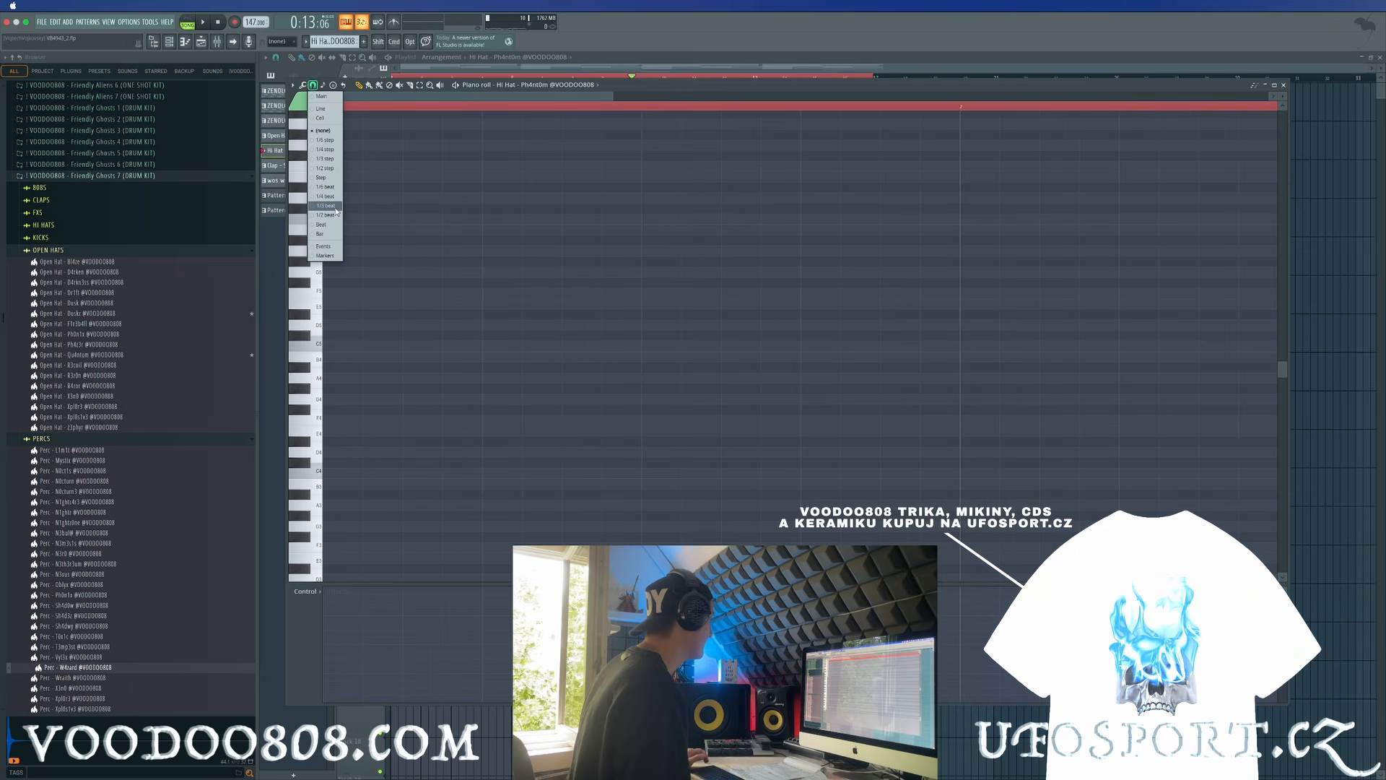
pyautogui.click(335, 207)
pyautogui.click(331, 347)
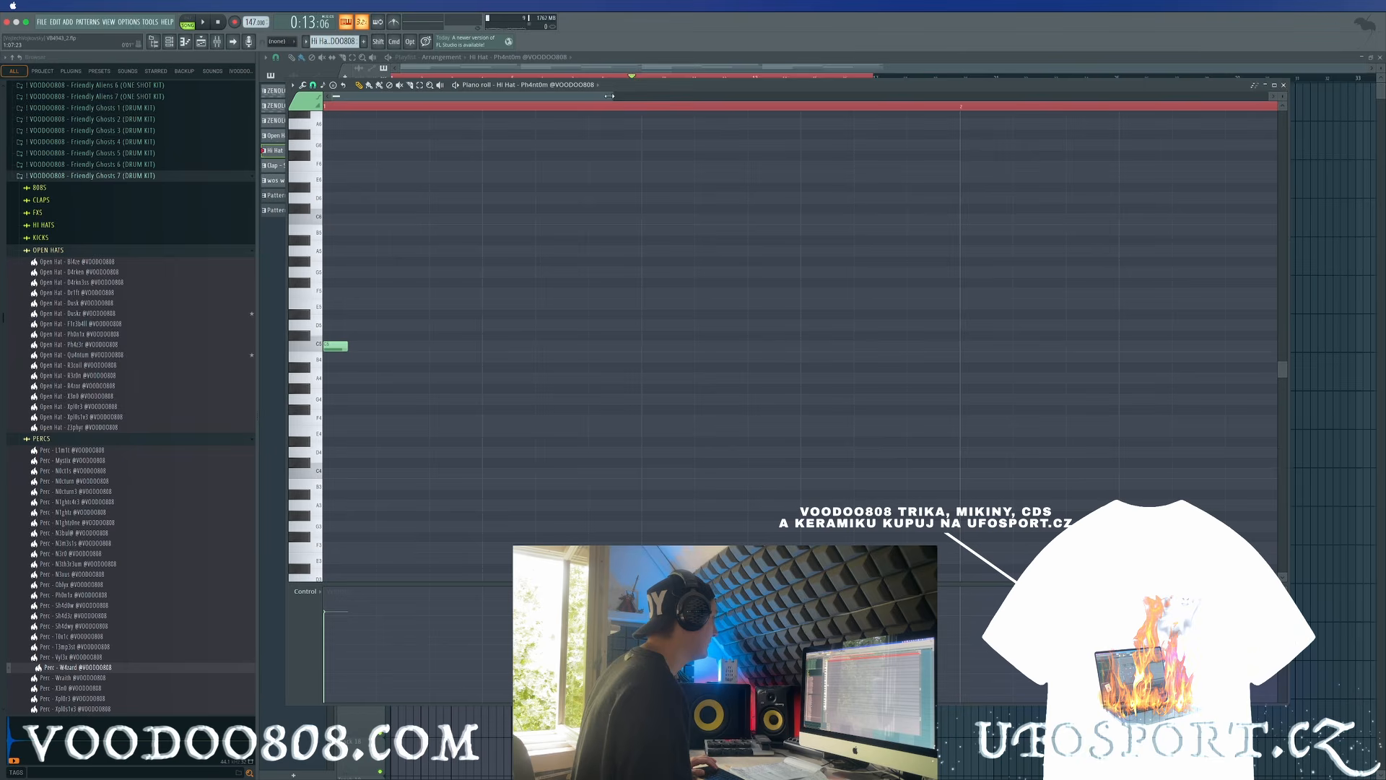
# Paint repeated C5 hi-hat notes at 1/3-beat spacing across the first two bars of the pattern
pyautogui.moveTo(610, 99); pyautogui.dragTo(1166, 98)
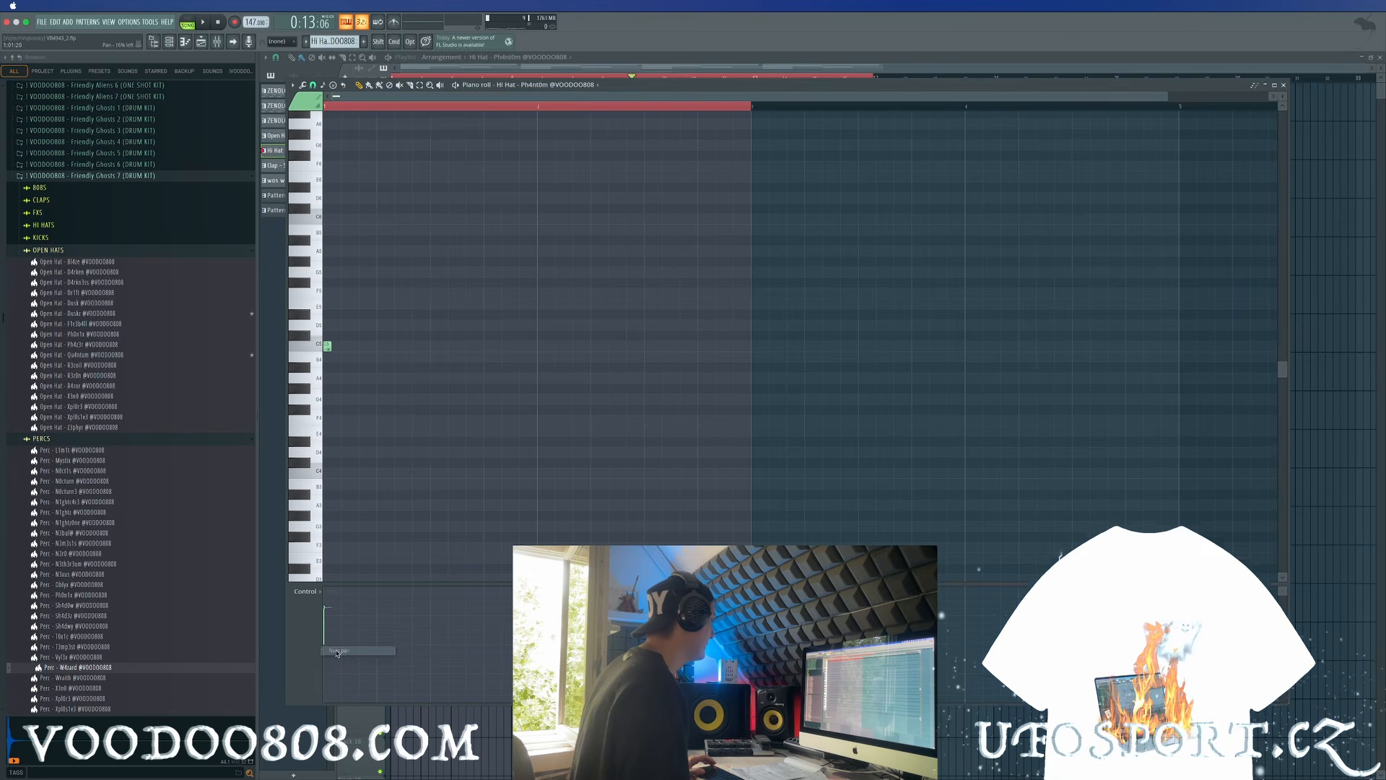
pyautogui.press('space')
pyautogui.press('space')
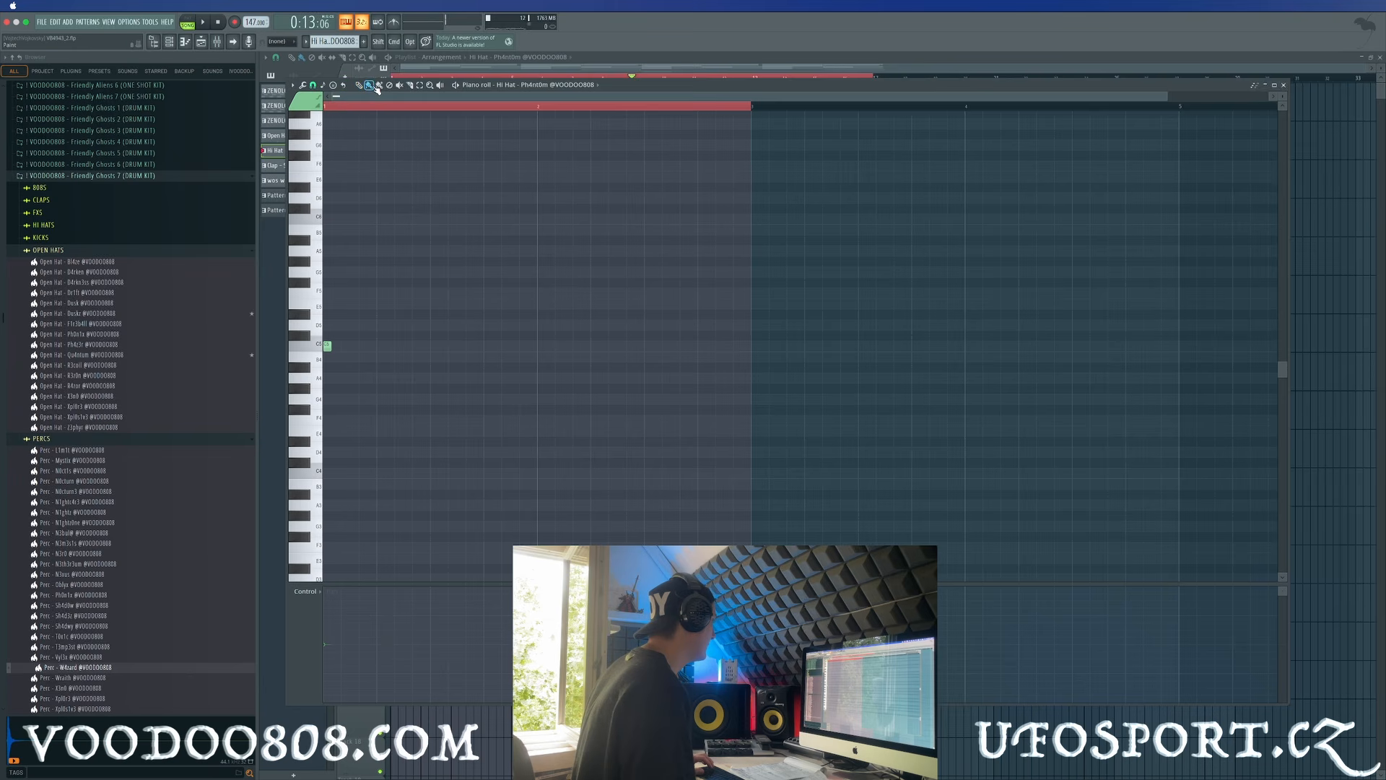
pyautogui.press('space')
pyautogui.moveTo(372, 350); pyautogui.dragTo(859, 349)
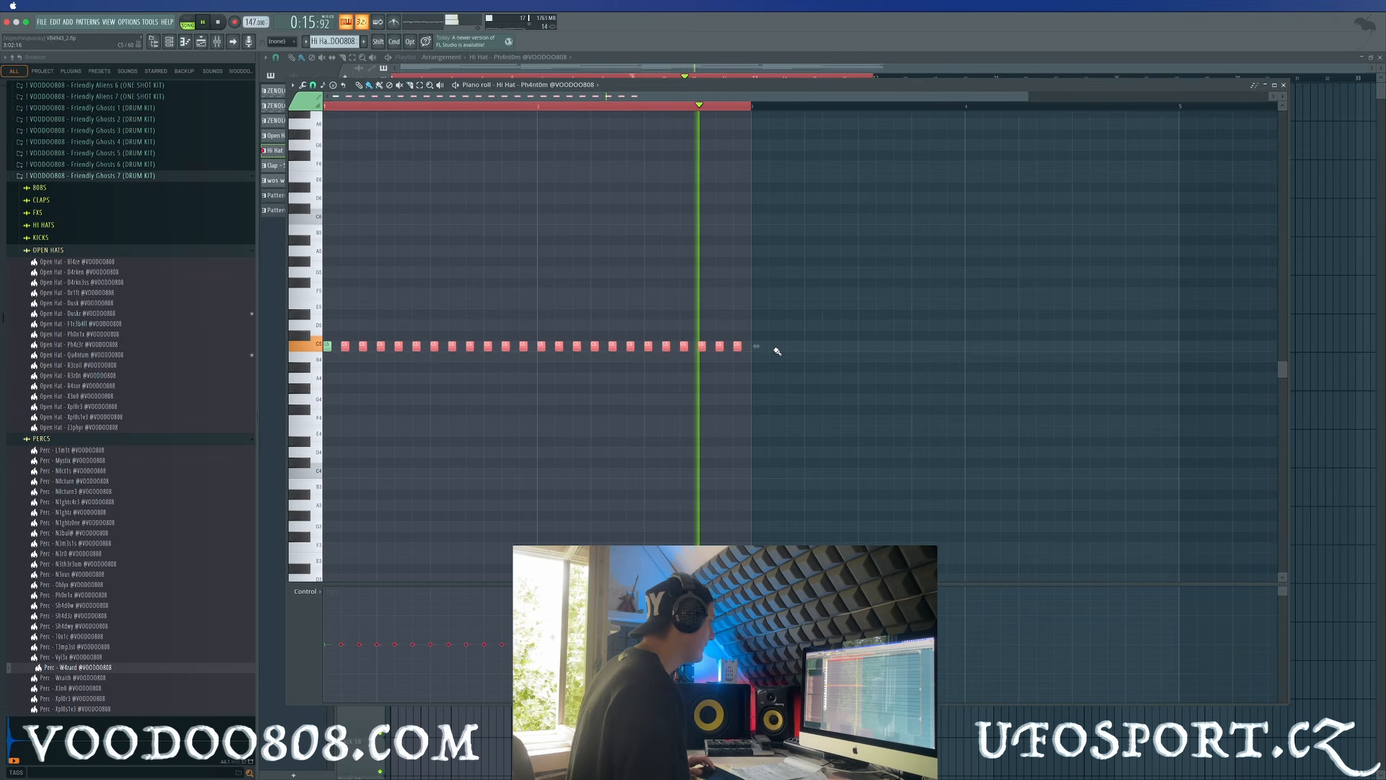
# Delete the third hi-hat note in each of the two bars while checking the rhythm in playback
pyautogui.press('space')
pyautogui.rightClick(361, 346)
pyautogui.press('space')
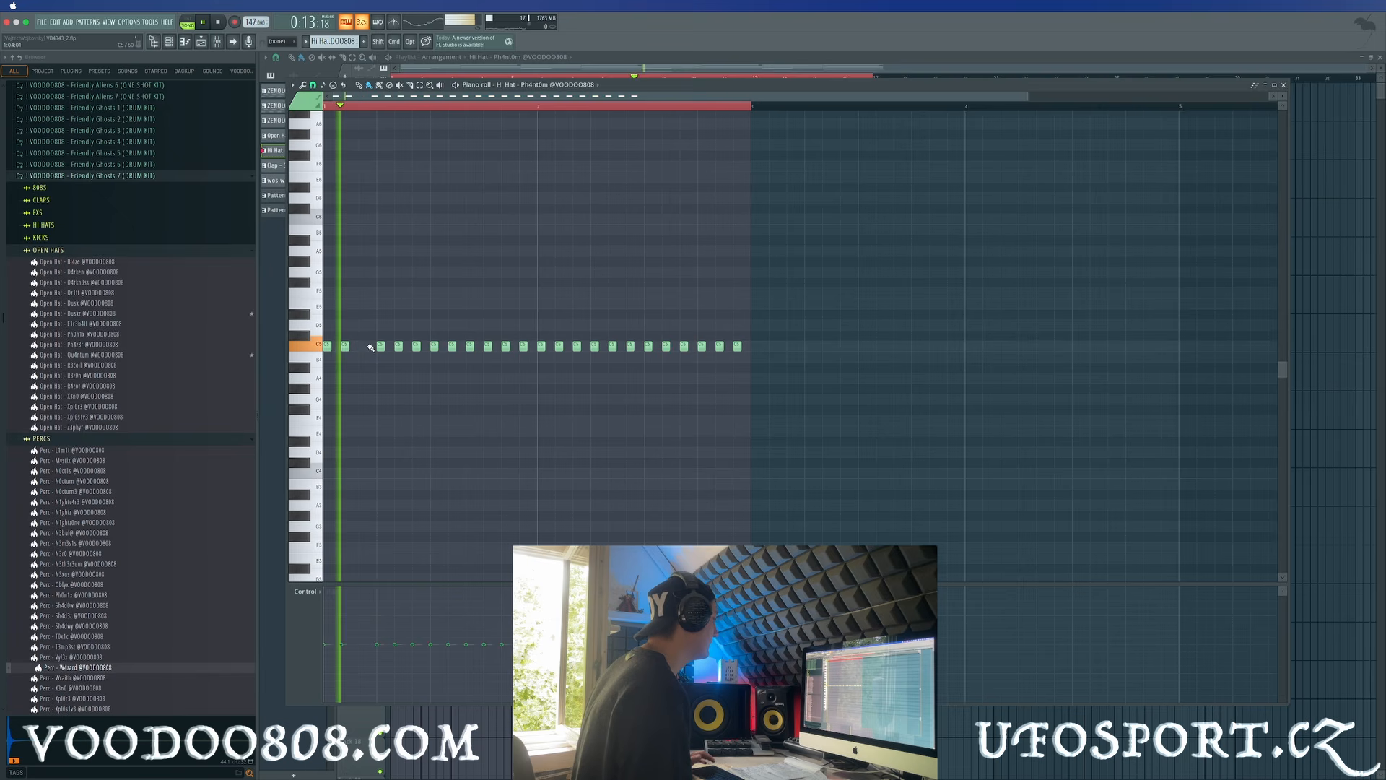
pyautogui.rightClick(575, 346)
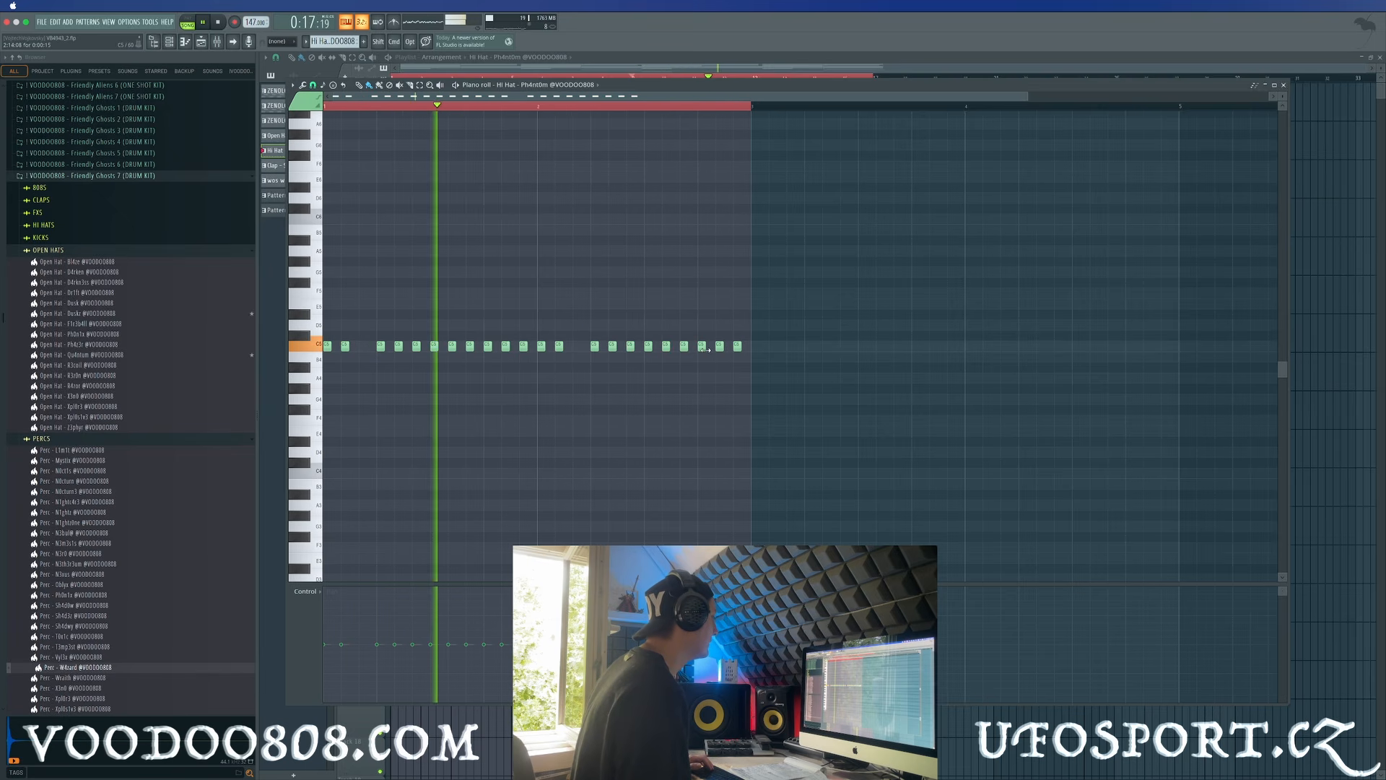
# Place a descending run of six hi-hat notes above the C5 row, starting at the beginning of the second bar
pyautogui.moveTo(560, 296); pyautogui.dragTo(646, 323)
pyautogui.rightClick(631, 295)
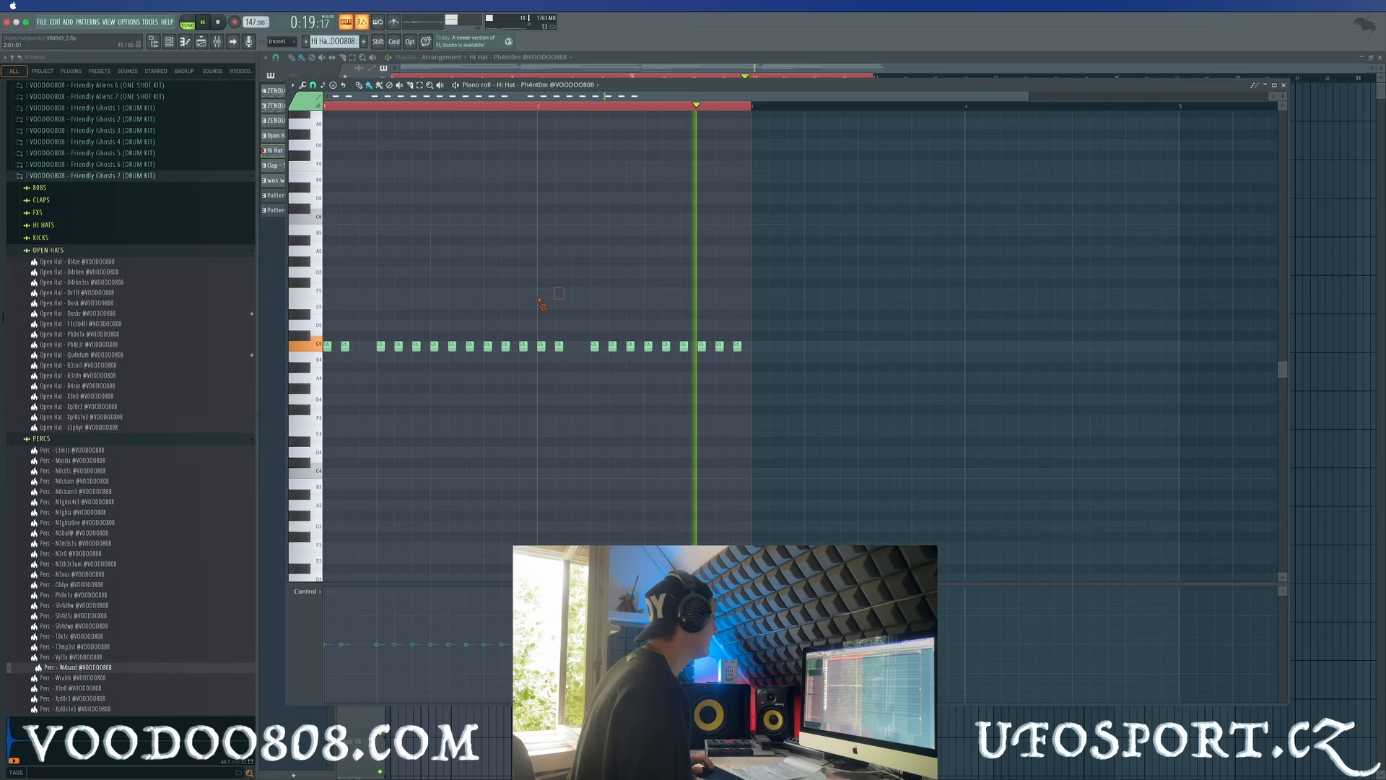
pyautogui.click(540, 295)
pyautogui.click(561, 304)
pyautogui.click(594, 314)
pyautogui.click(613, 324)
pyautogui.click(630, 335)
pyautogui.click(577, 314)
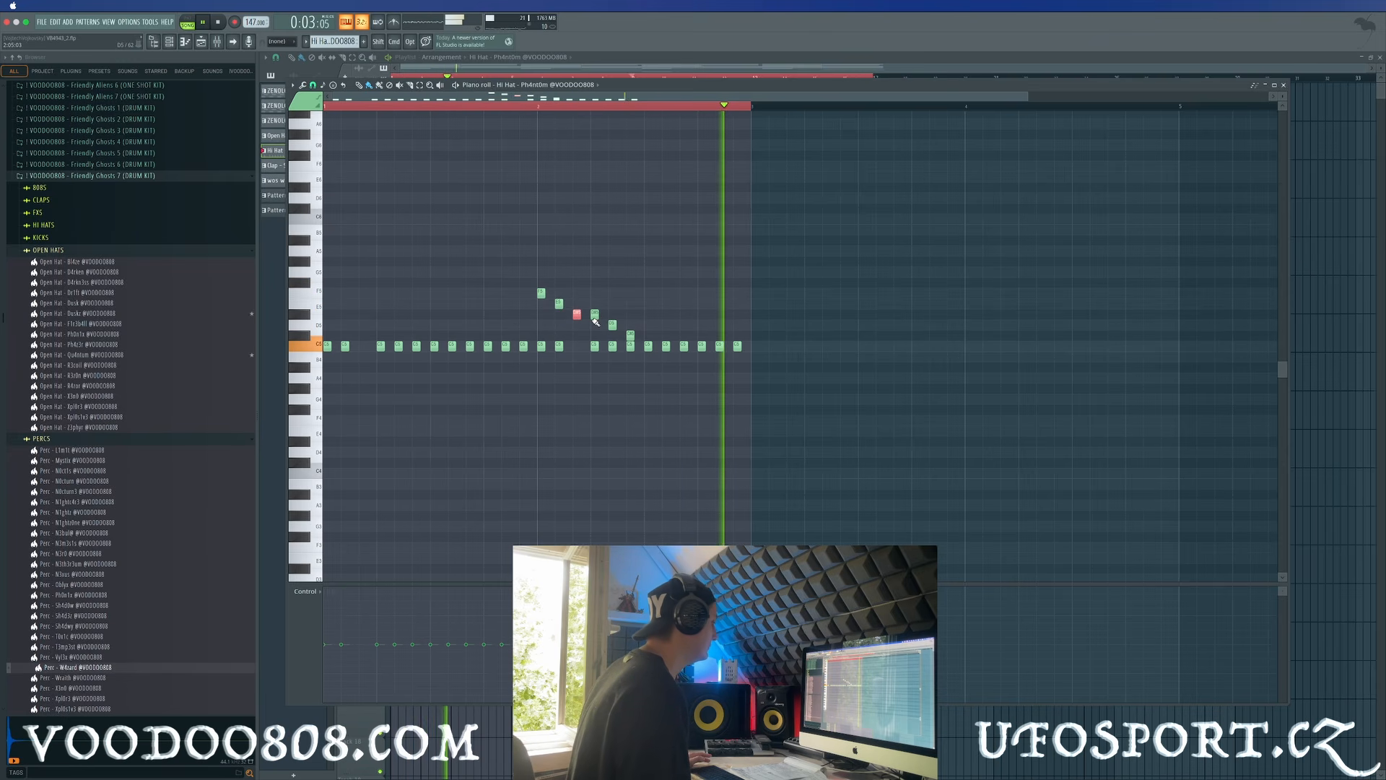
# Listen to the finished hi-hat pattern and close the piano roll to return to the playlist
pyautogui.keyDown('super'); pyautogui.click(732, 434); pyautogui.keyUp('super')
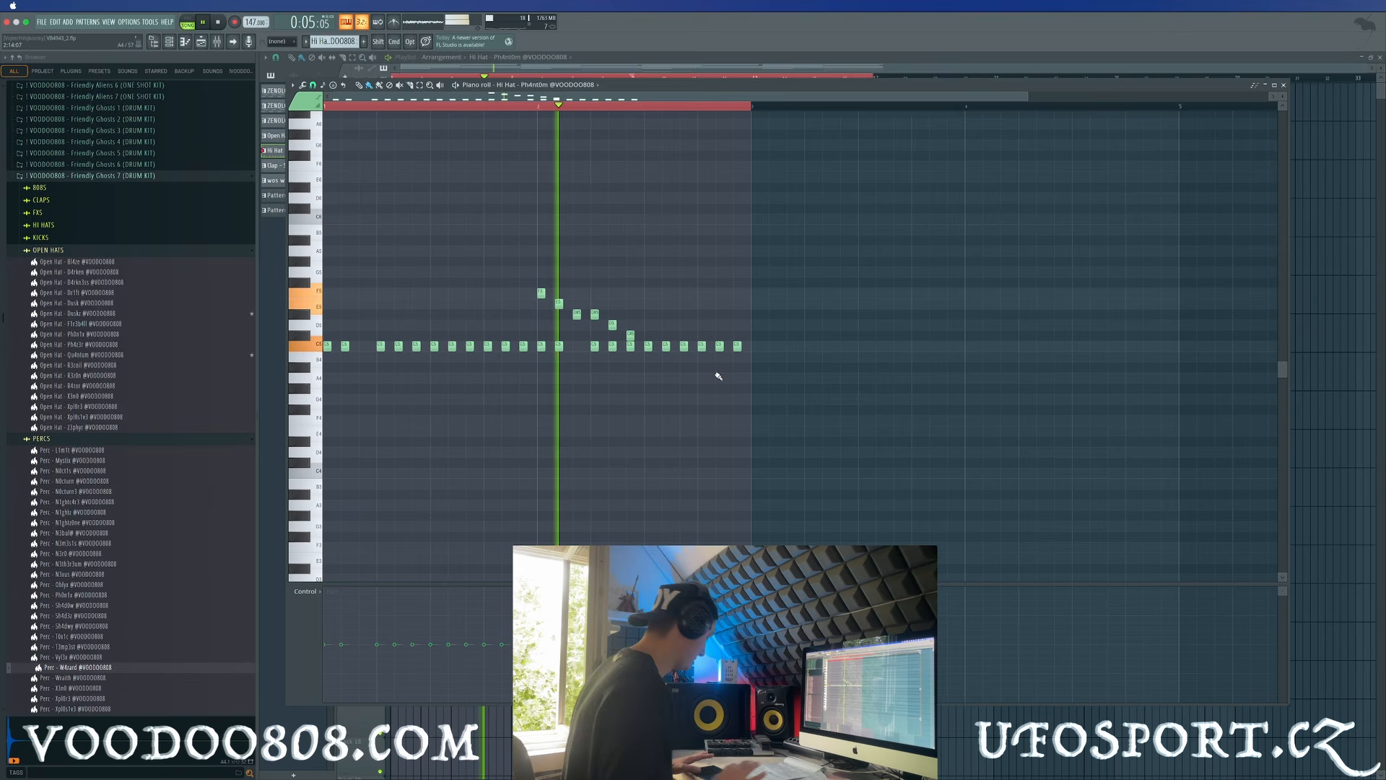
pyautogui.scroll(1, 718, 372)
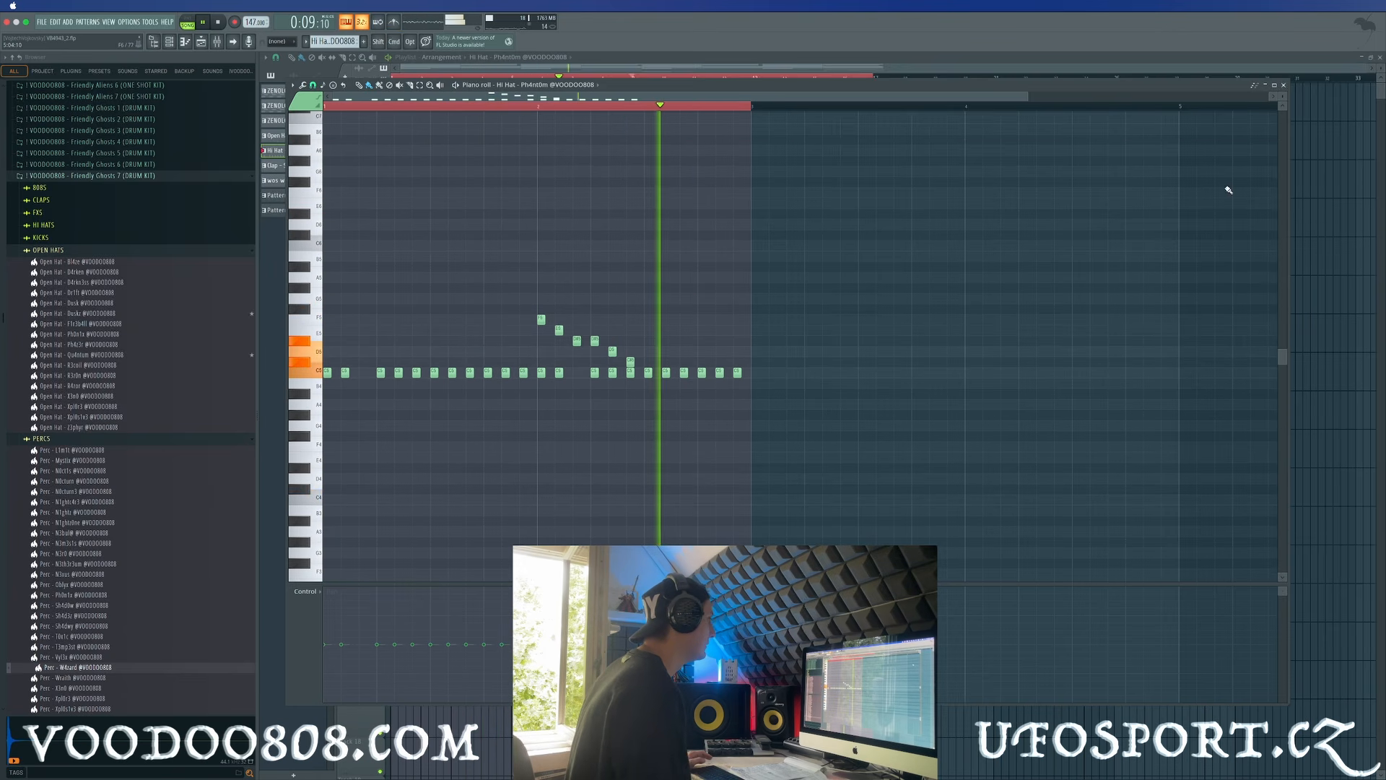
pyautogui.click(1283, 85)
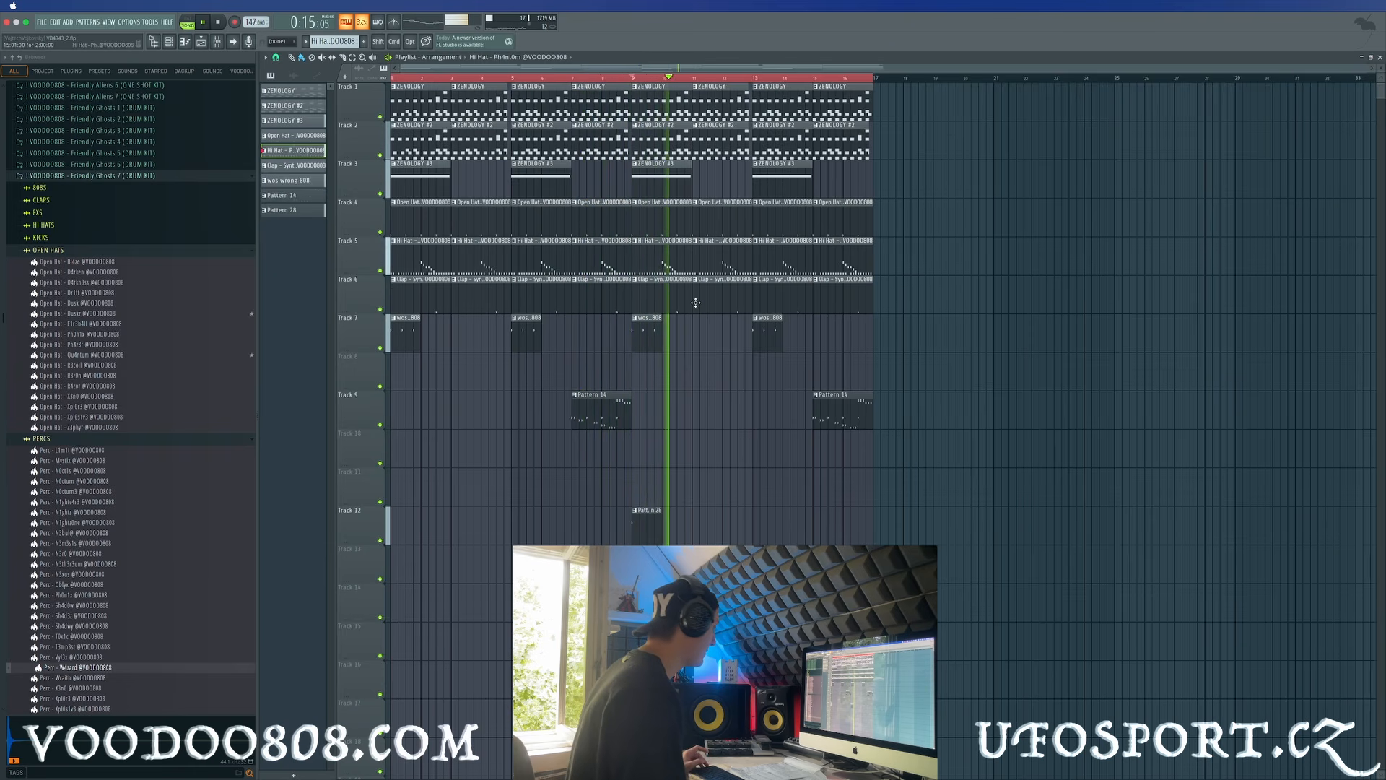
# Audition the Fx samples in the VOODOO808 Friendly Ghosts 4 drum kit, including Ha, Gunshots and Cowbell
pyautogui.click(173, 554)
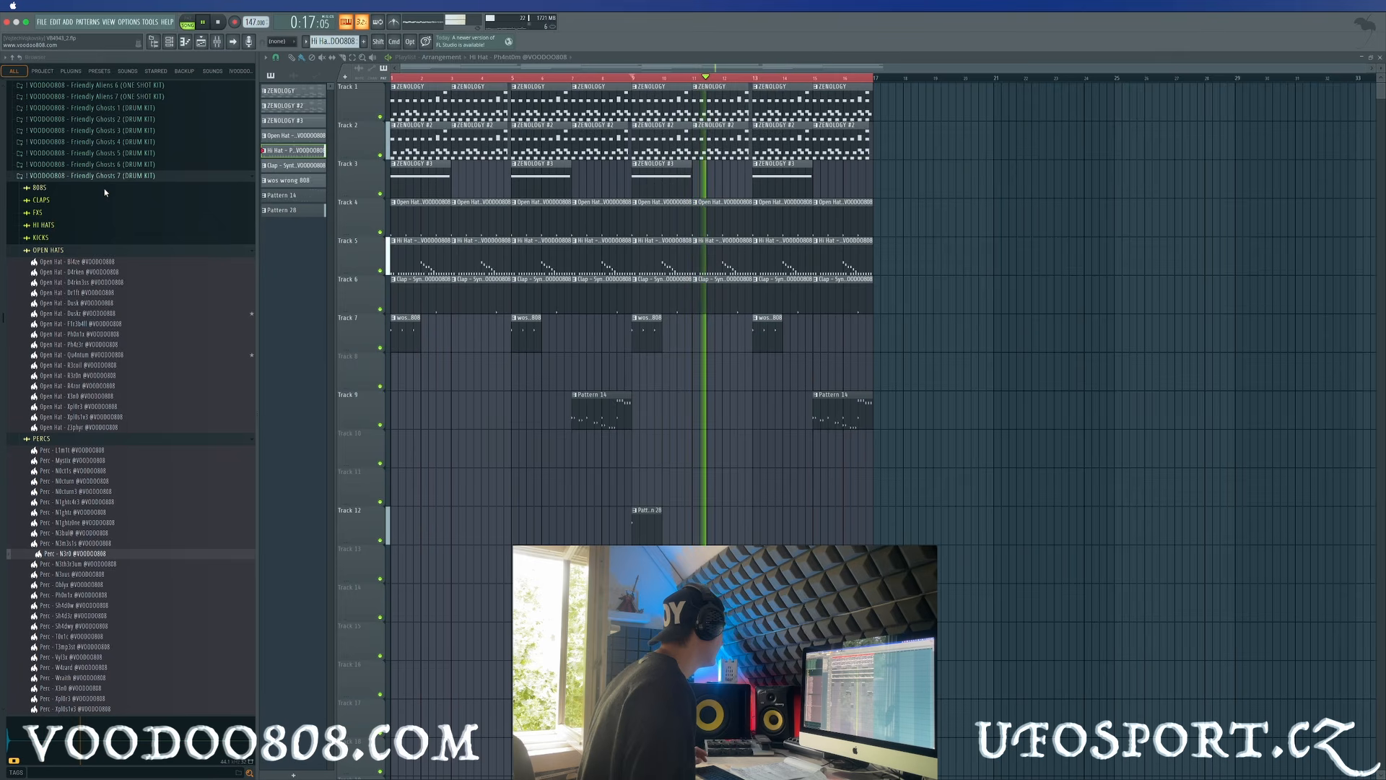
pyautogui.click(148, 225)
pyautogui.click(173, 141)
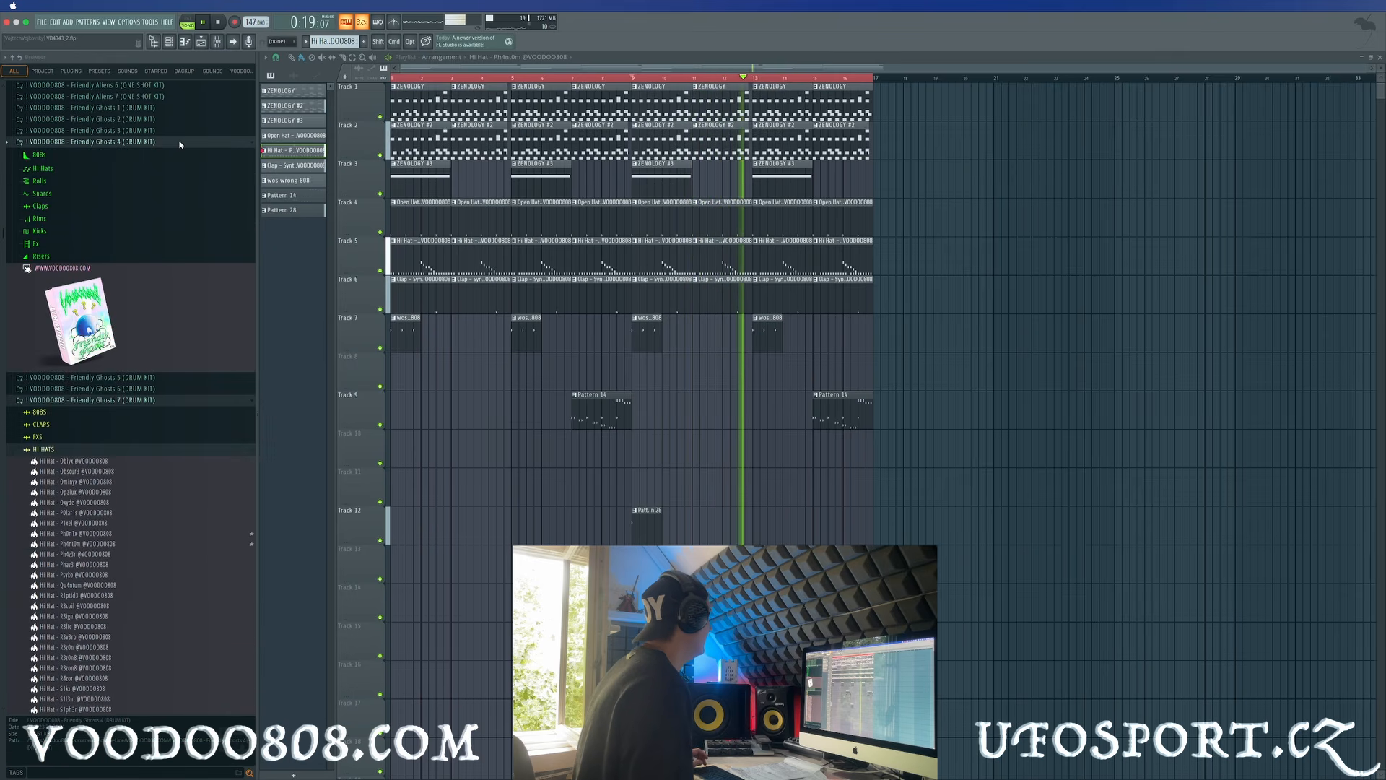
pyautogui.click(67, 246)
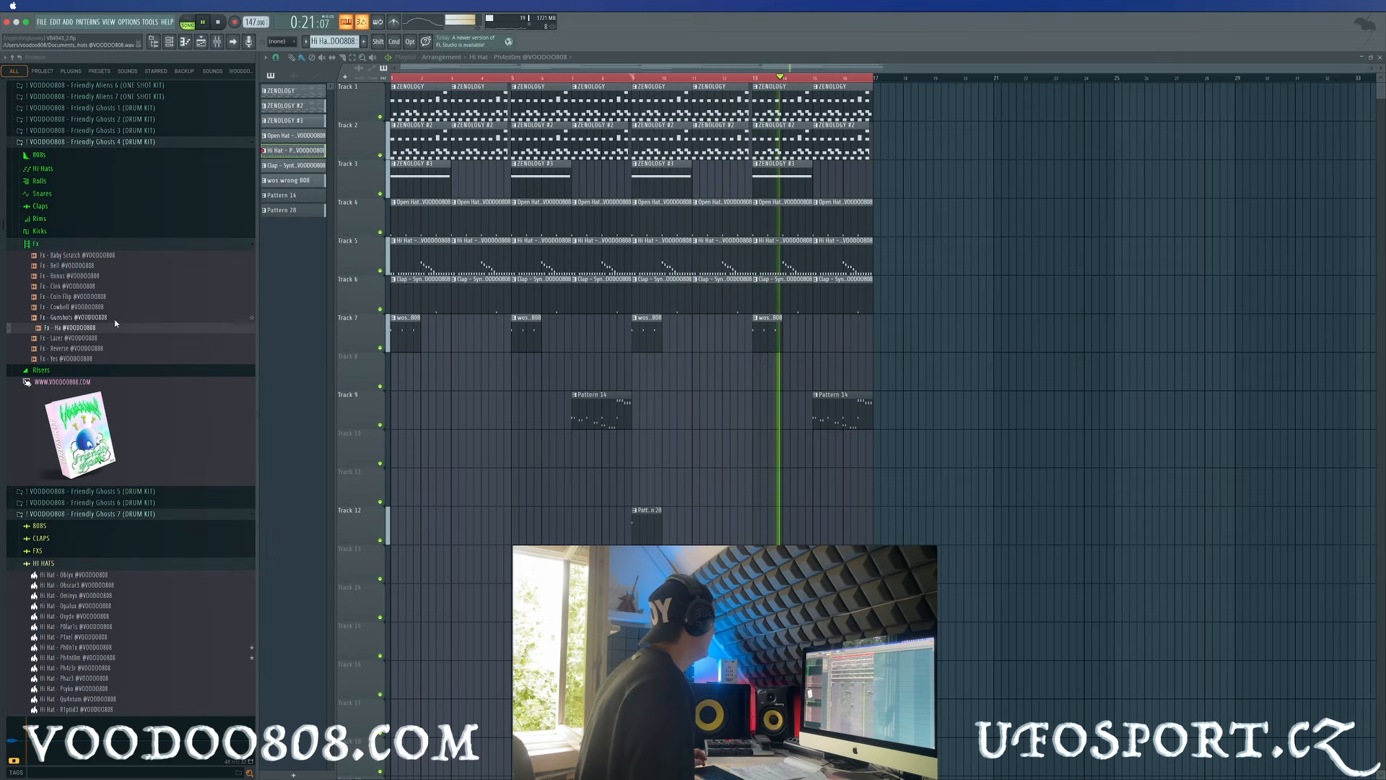
pyautogui.click(118, 327)
pyautogui.moveTo(119, 327); pyautogui.dragTo(137, 327)
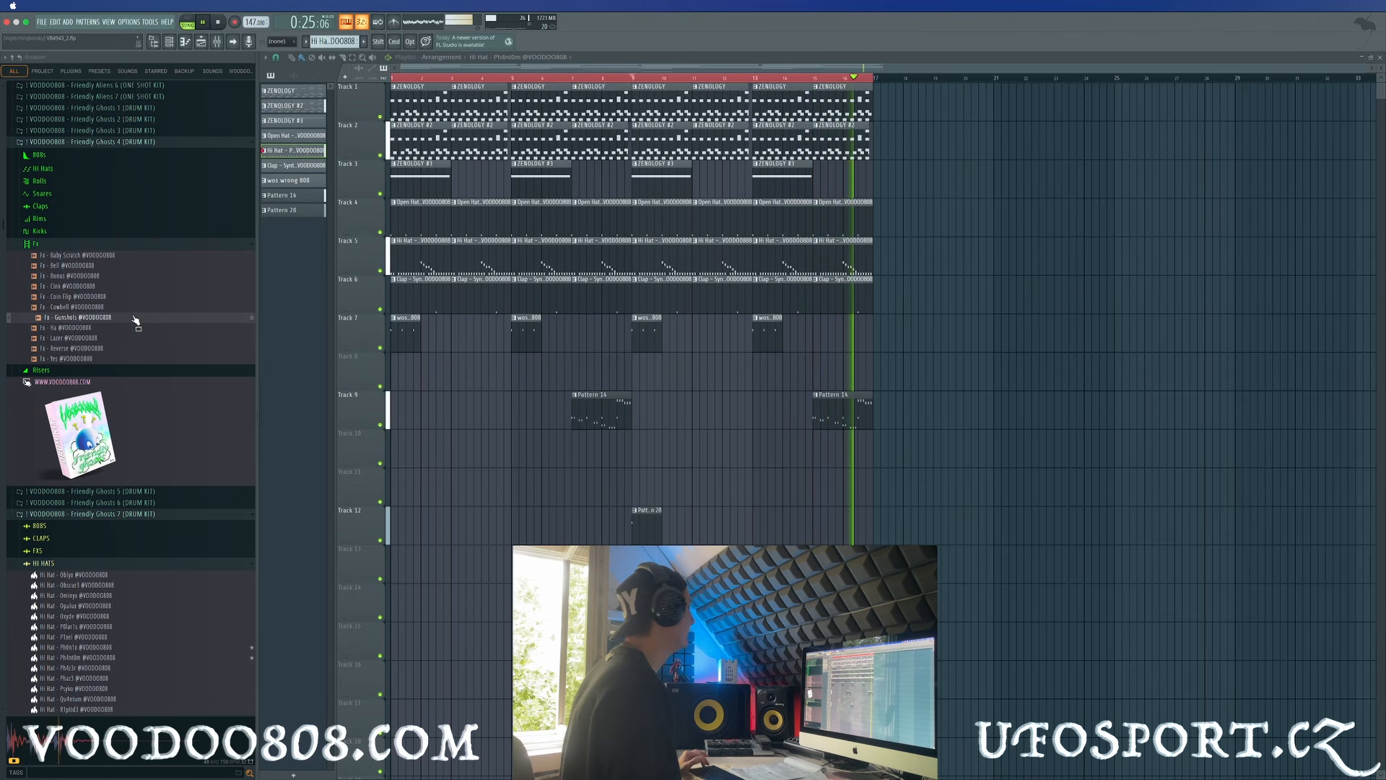
pyautogui.click(141, 307)
pyautogui.click(145, 317)
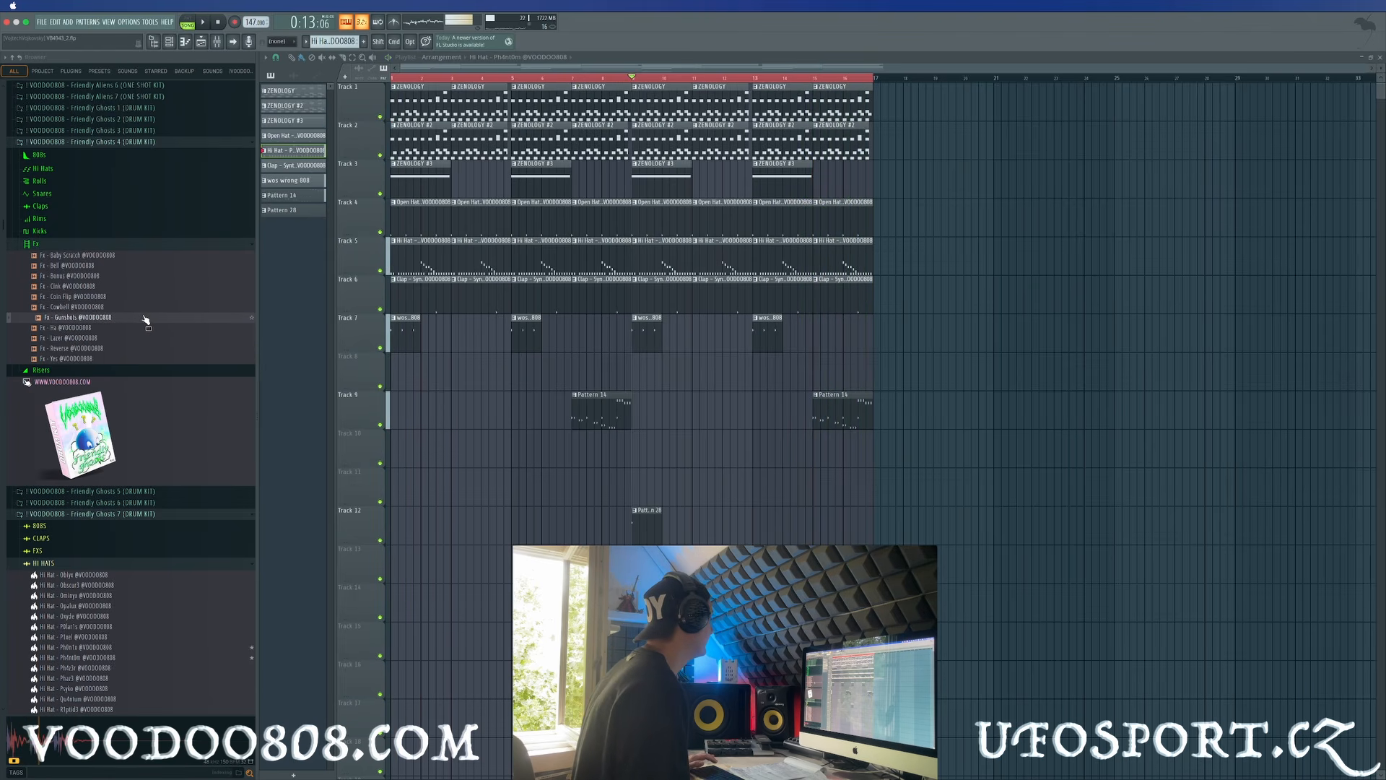
pyautogui.click(145, 308)
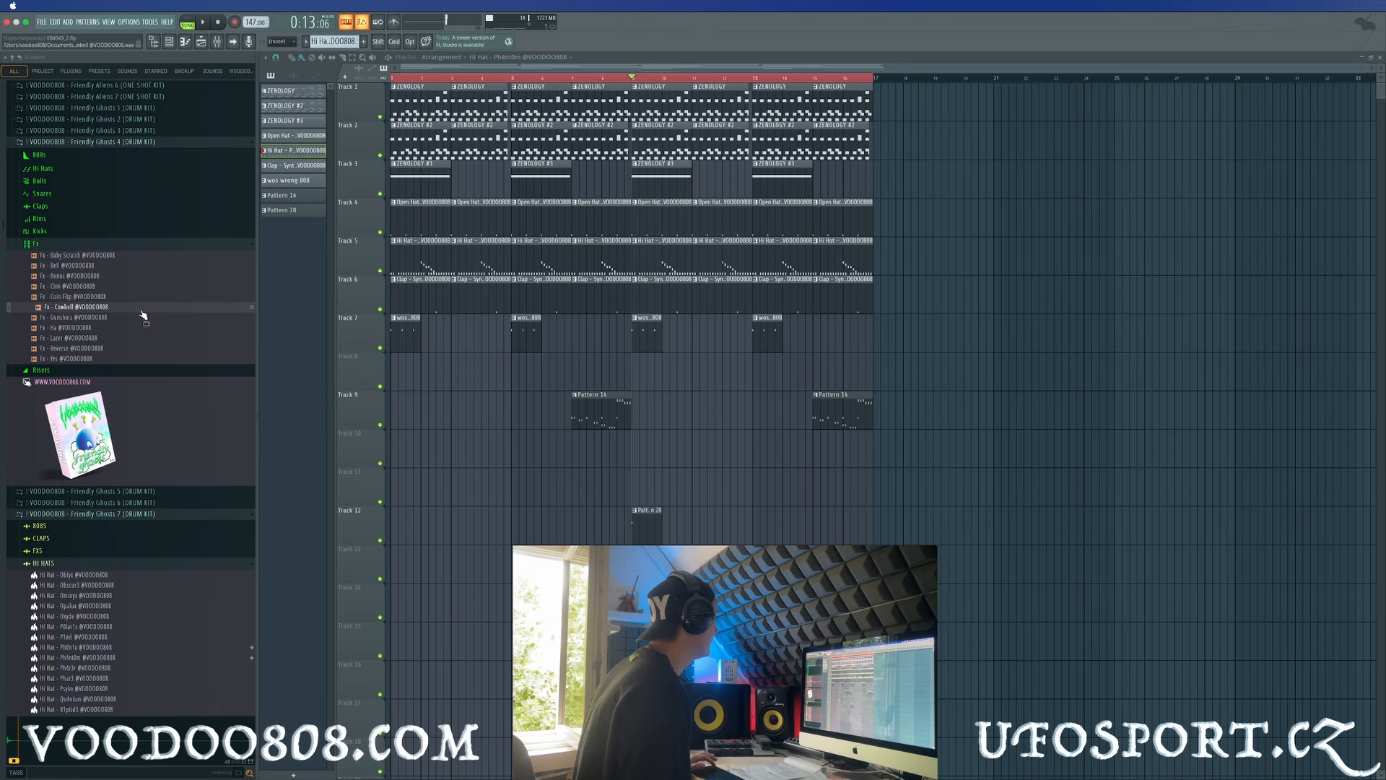
pyautogui.press('space')
pyautogui.press('space')
# Add the Fx - Coin Flip sample to Track 8 at bar 9 and lower the clip's pitch
pyautogui.click(147, 296)
pyautogui.moveTo(686, 379); pyautogui.dragTo(395, 370)
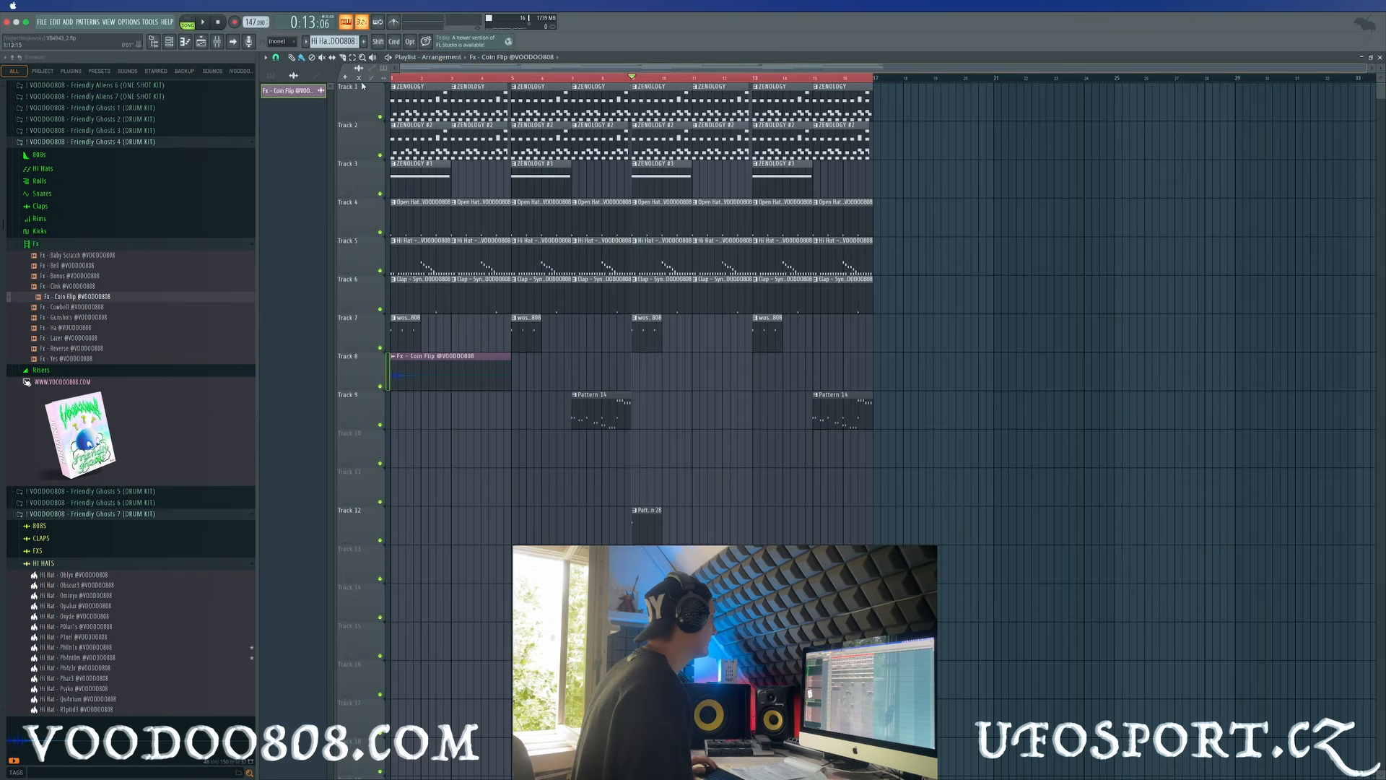
pyautogui.press('space')
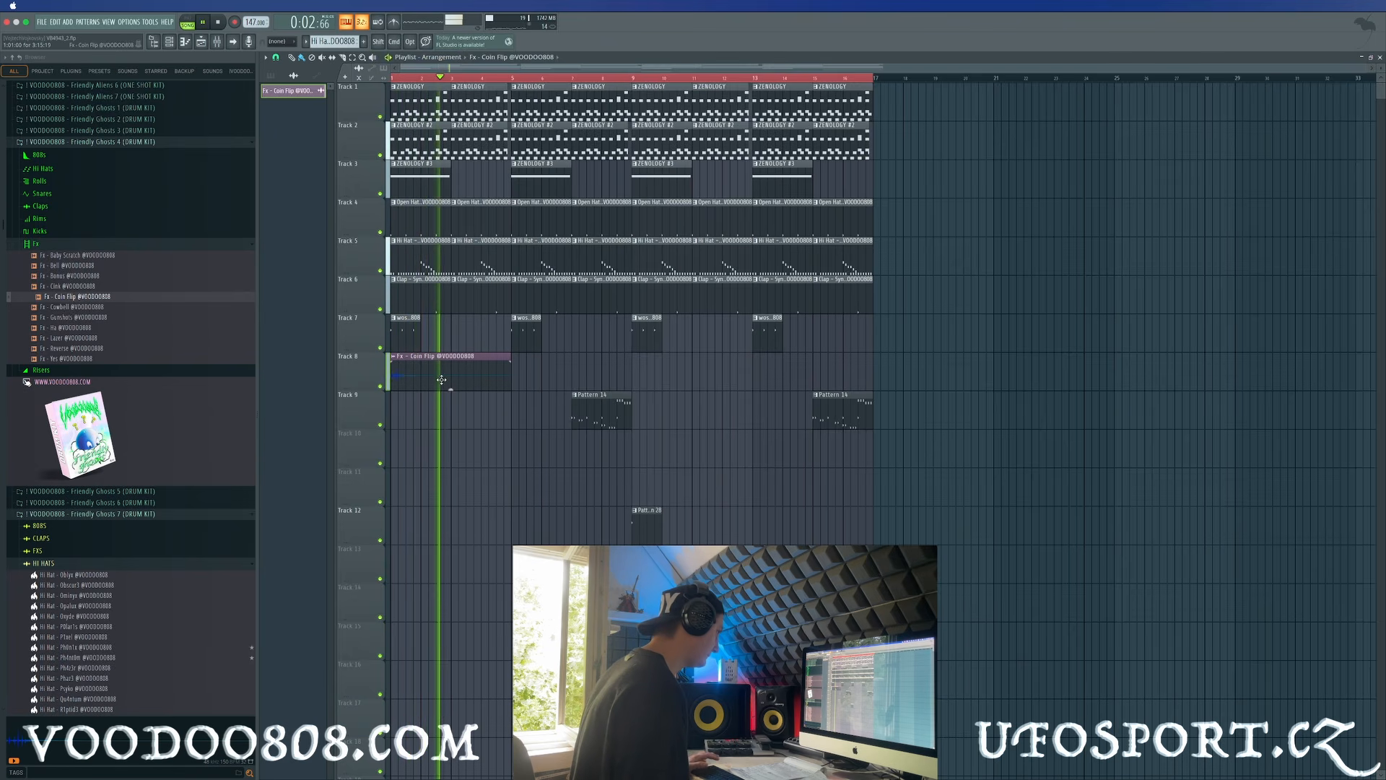
pyautogui.moveTo(442, 378); pyautogui.dragTo(563, 379)
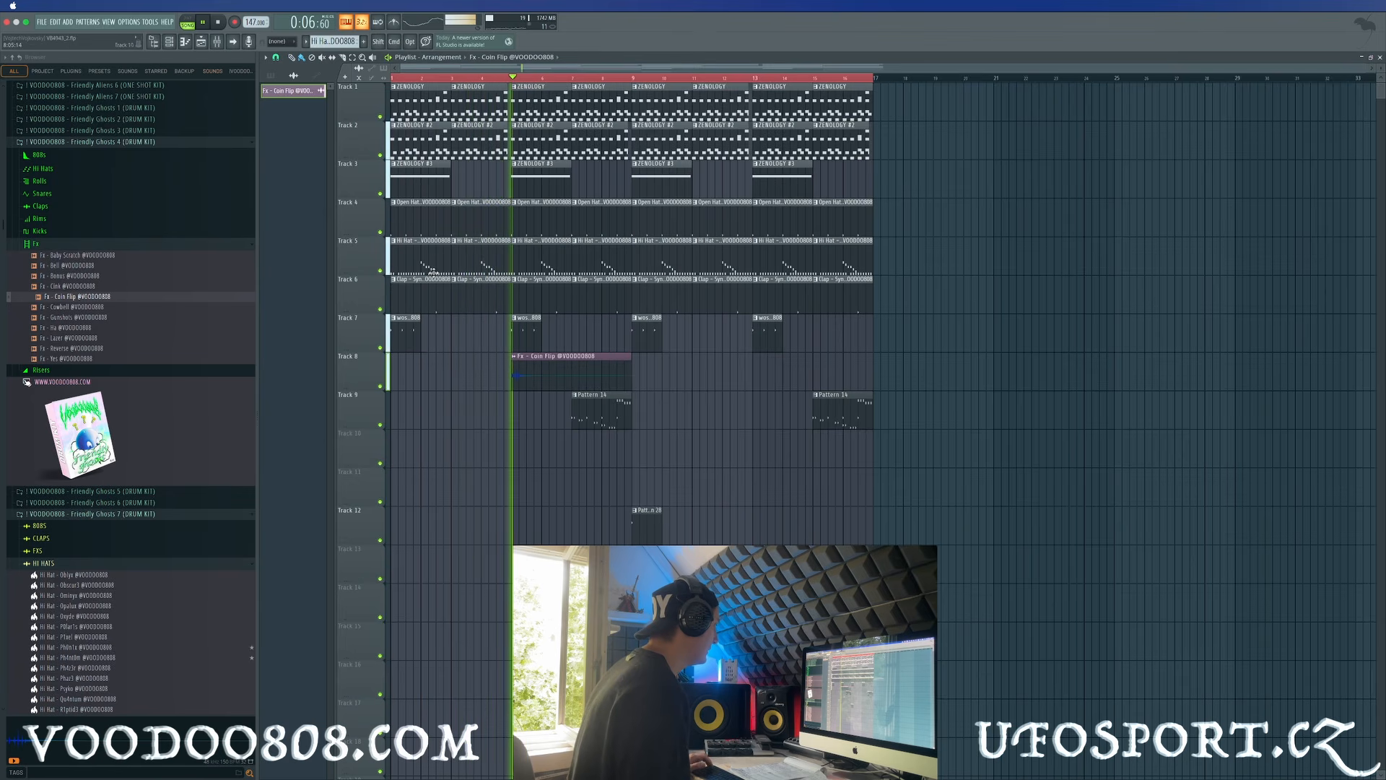
pyautogui.moveTo(545, 369); pyautogui.dragTo(663, 374)
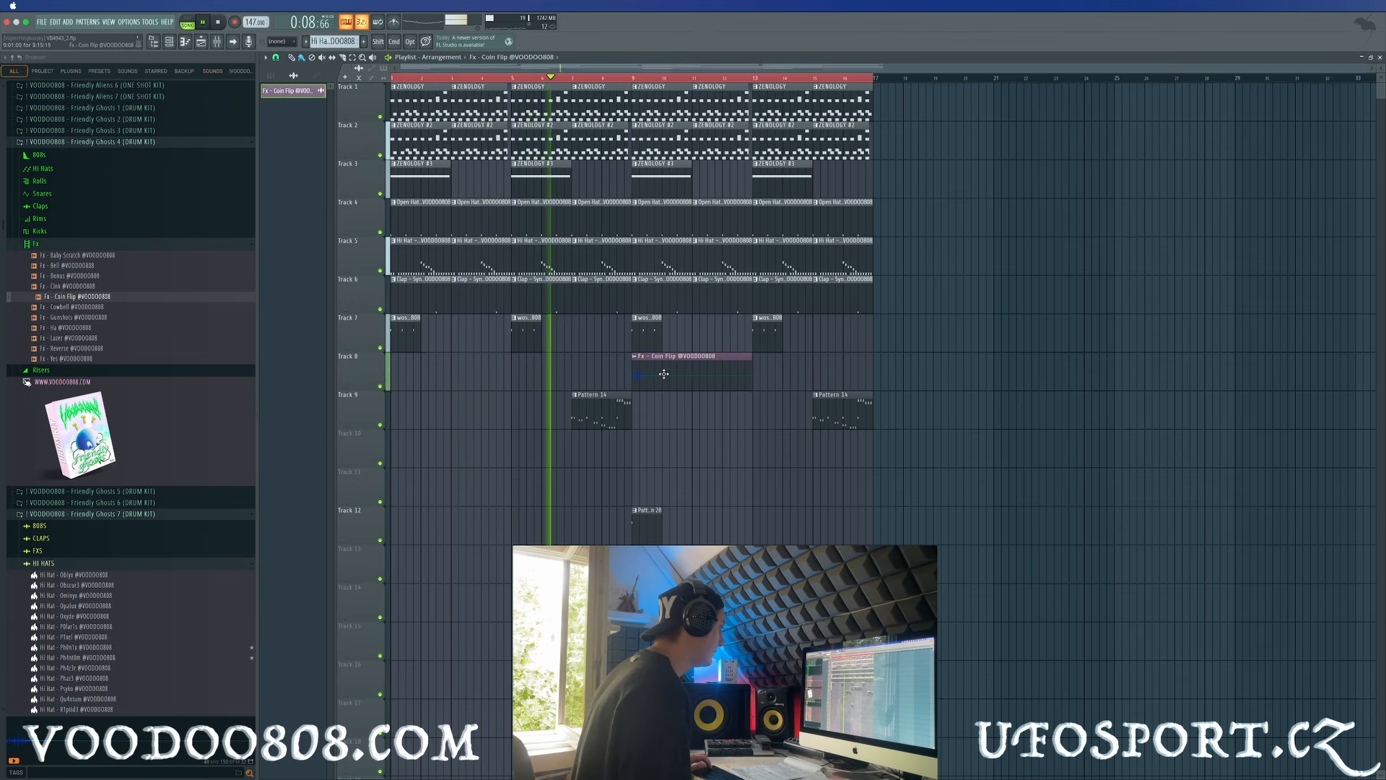
pyautogui.doubleClick(664, 372)
pyautogui.moveTo(435, 155); pyautogui.dragTo(435, 189)
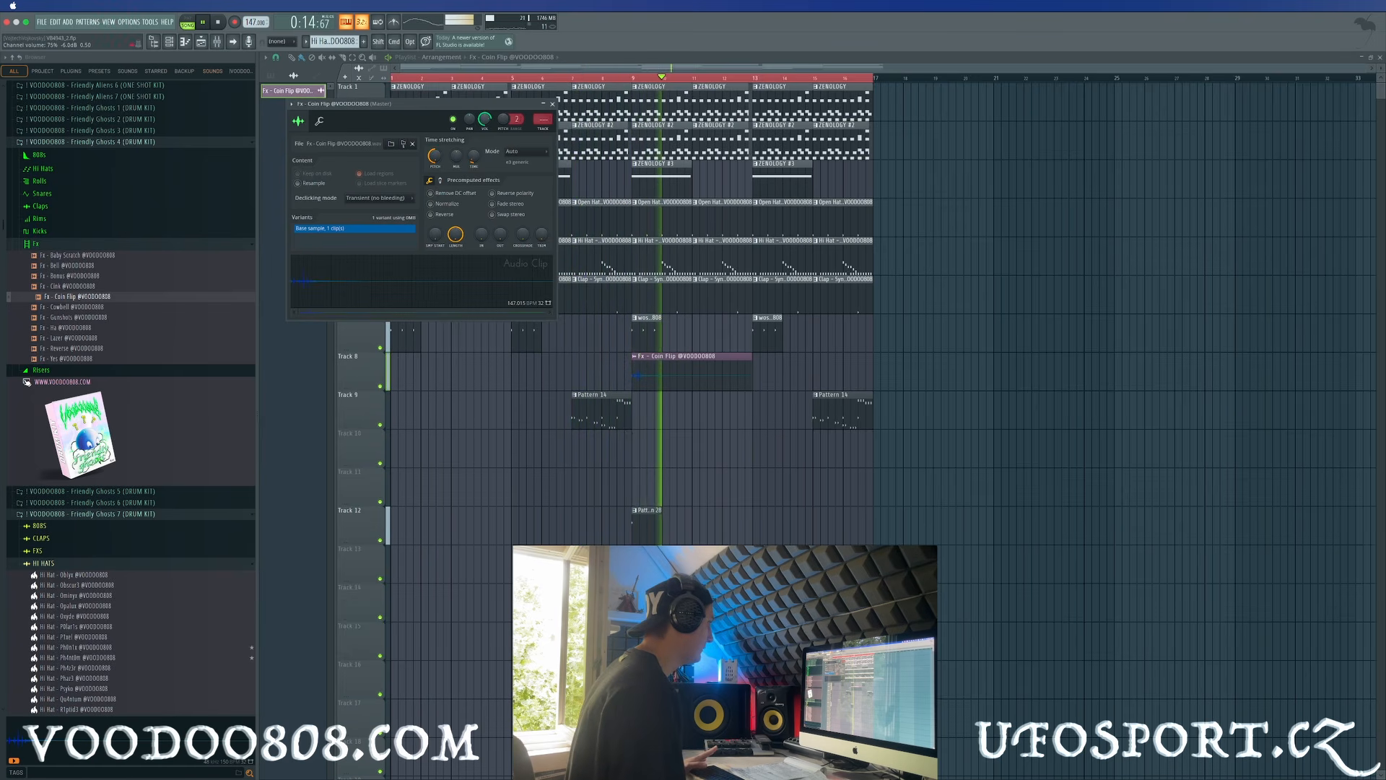
# Add the Fx - Ha sample as a new channel in the hi-hat pattern with a step at the start of the second bar's last beat
pyautogui.click(117, 327)
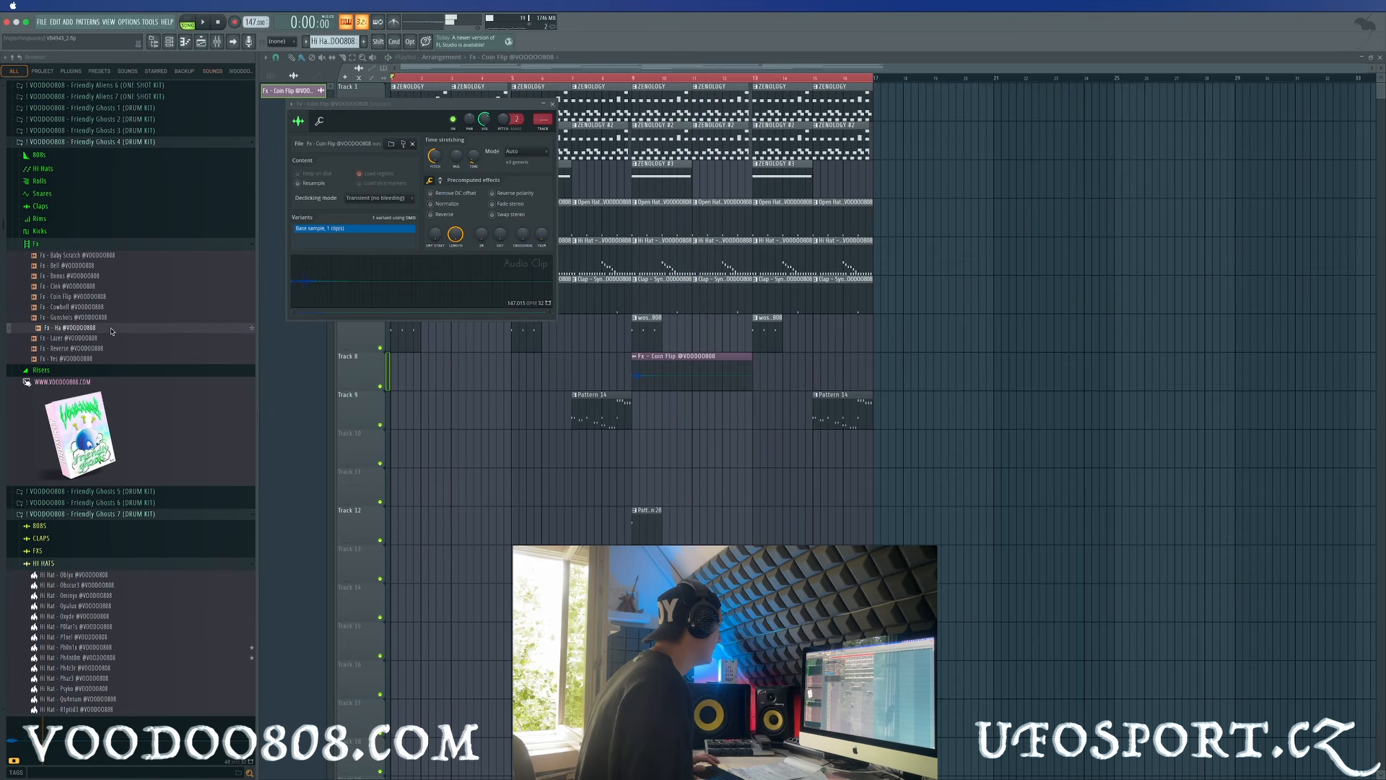
pyautogui.doubleClick(611, 252)
pyautogui.press('F6')
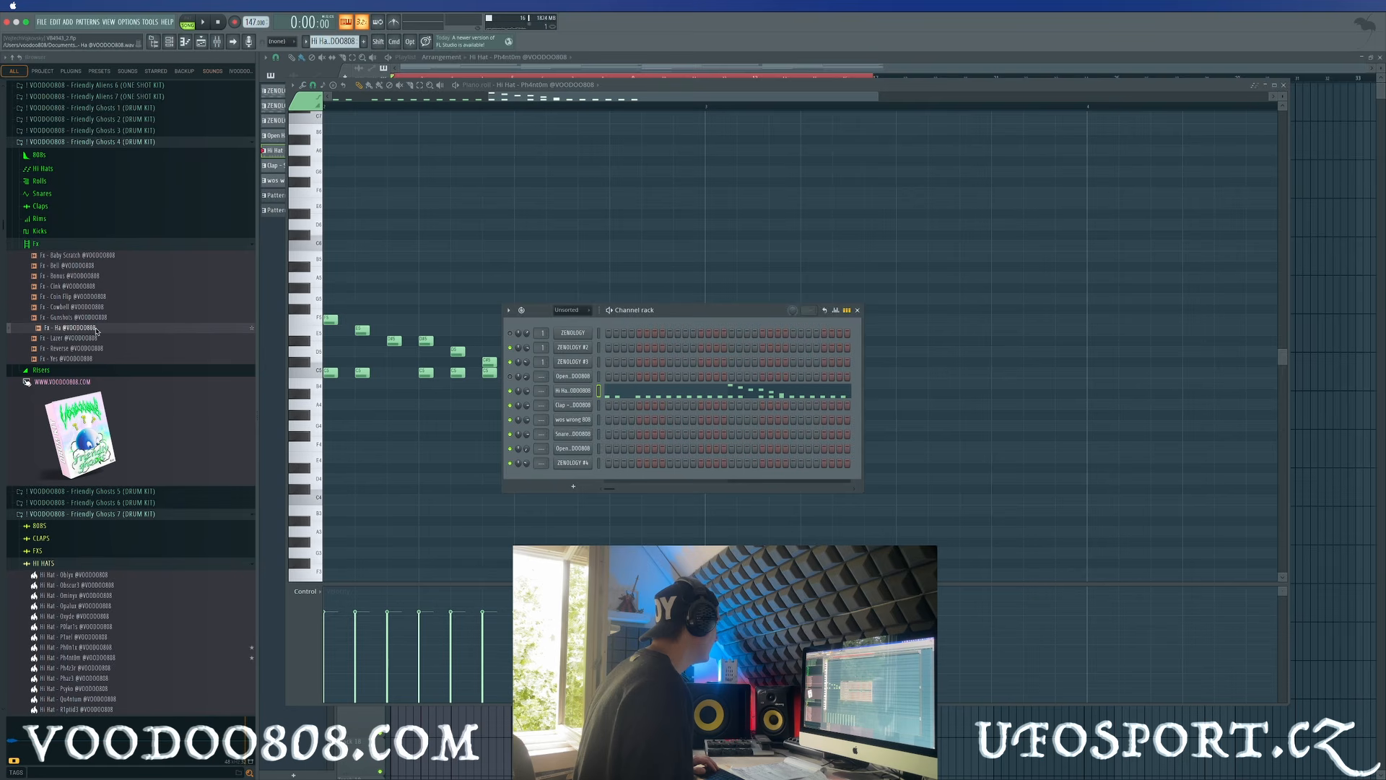
pyautogui.moveTo(602, 475); pyautogui.dragTo(603, 477)
pyautogui.press('space')
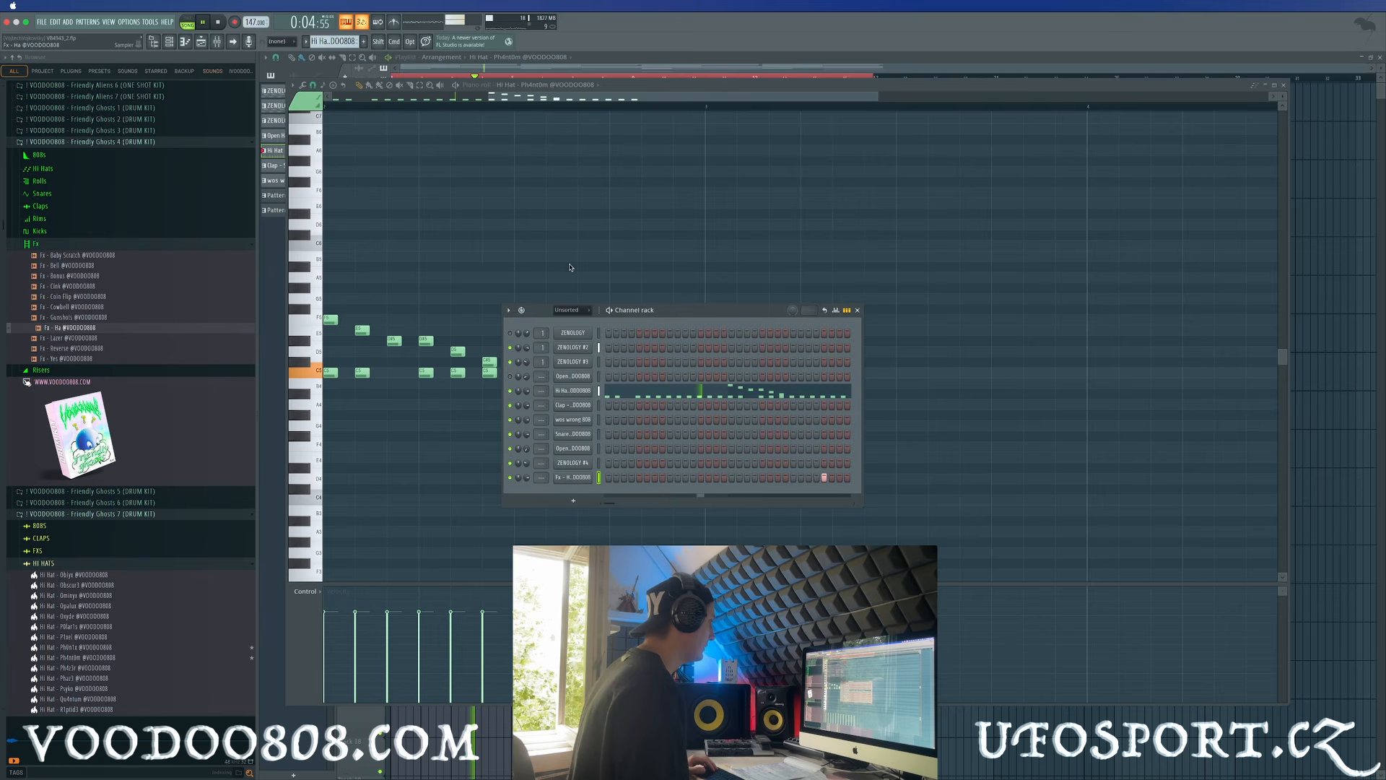
# Lower the pitch of the Fx - Ha channel's sample and close its settings
pyautogui.click(572, 477)
pyautogui.moveTo(447, 168); pyautogui.dragTo(447, 239)
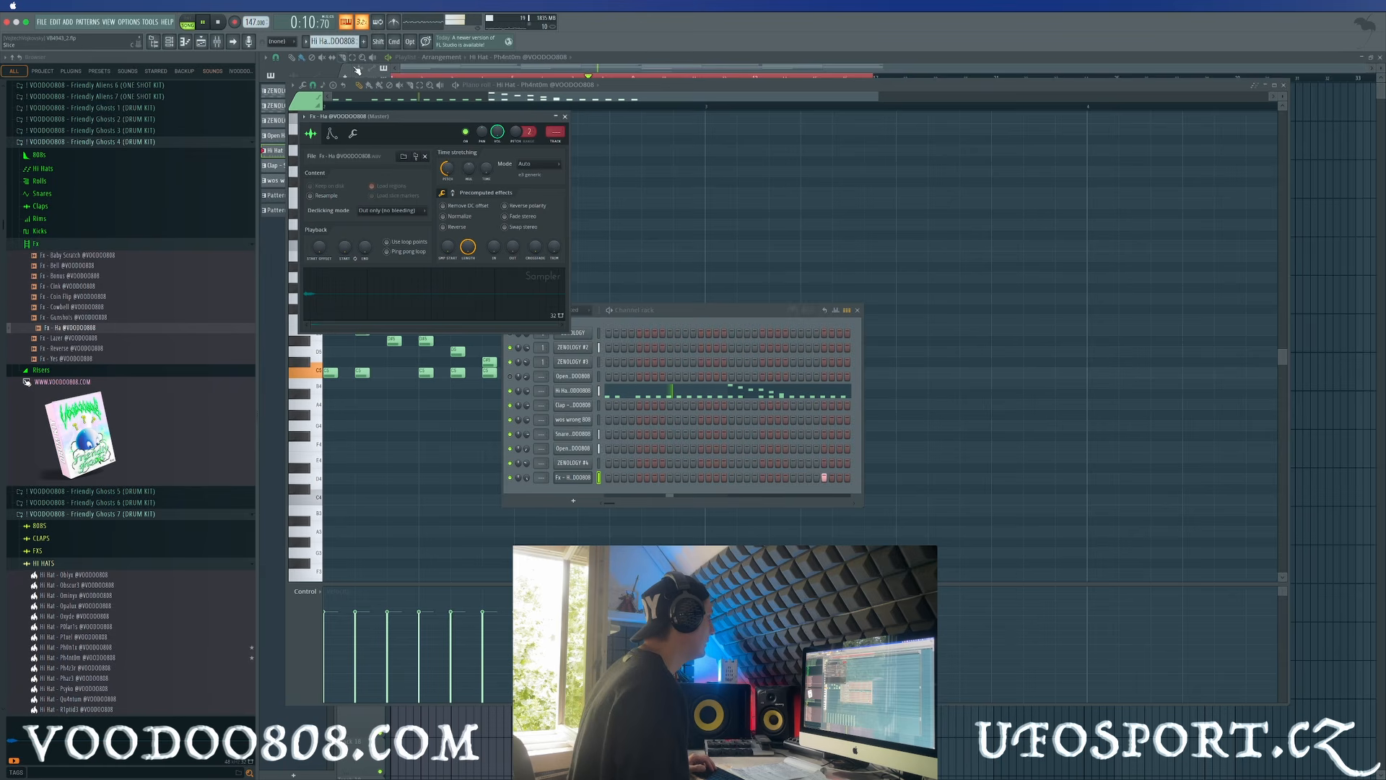
pyautogui.click(563, 116)
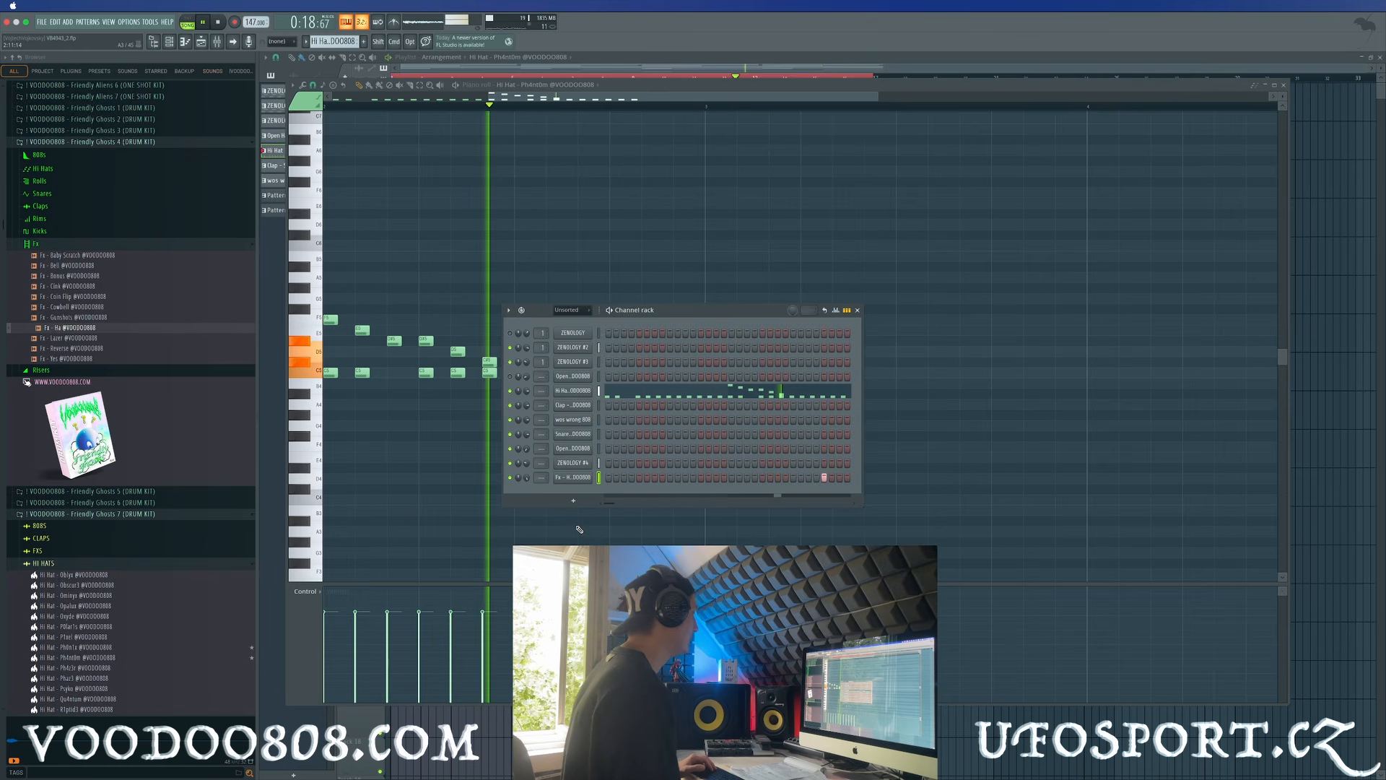
# Audition the Crypto, Drake, Future, QC and White snares in the Friendly Ghosts 4 drum kit
pyautogui.click(51, 195)
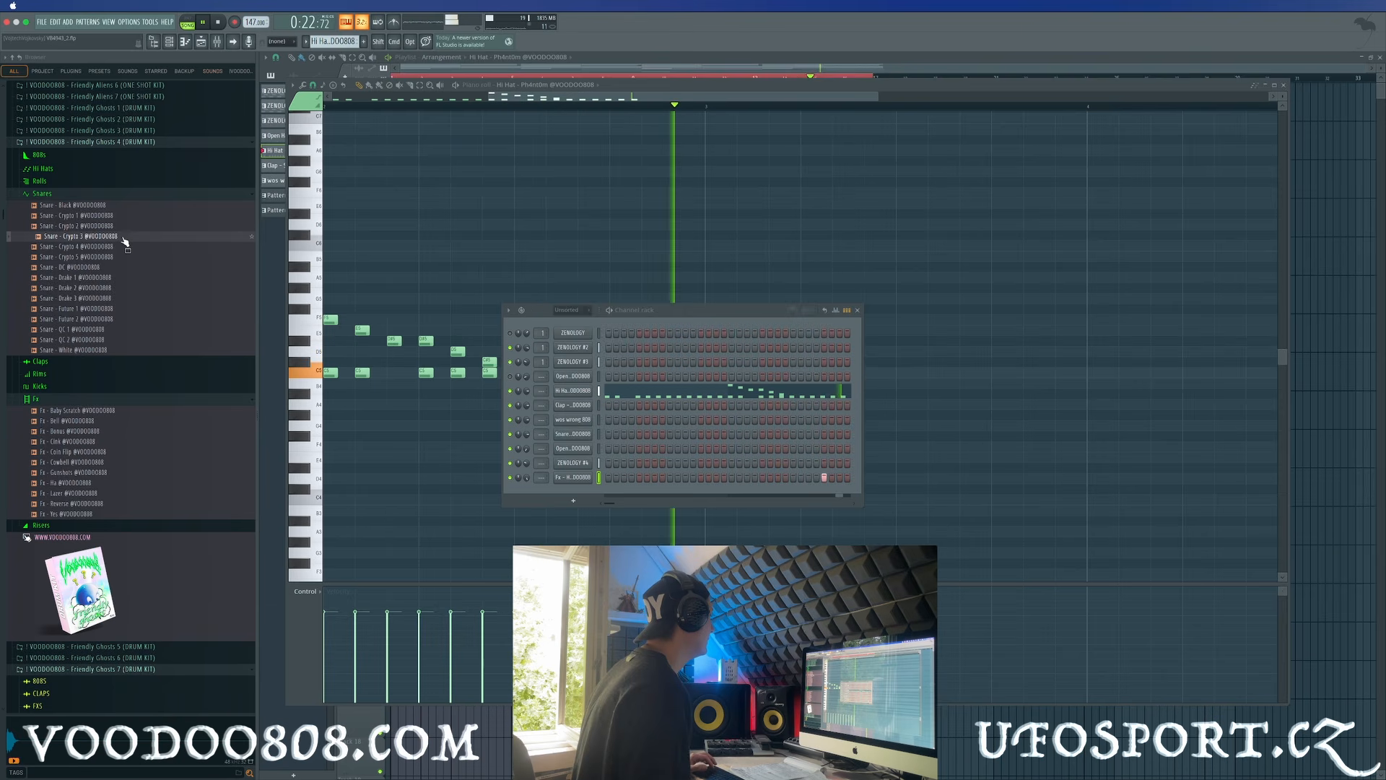
pyautogui.click(151, 299)
pyautogui.press('space')
pyautogui.click(146, 309)
pyautogui.click(148, 329)
pyautogui.click(151, 339)
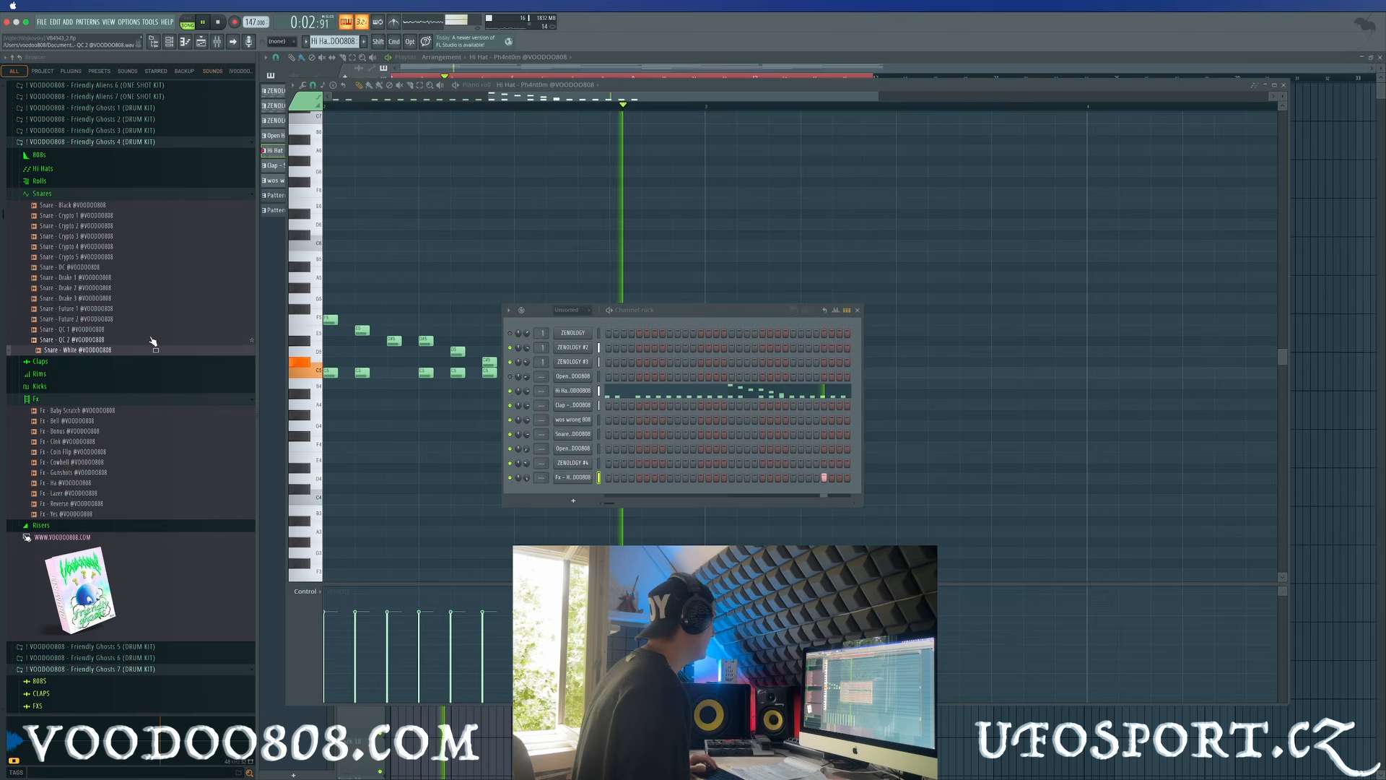
# Audition the Fx and choir samples in the VOODOO808 Friendly Aliens 7 one shot kit, ending on Choir - Godly
pyautogui.click(148, 96)
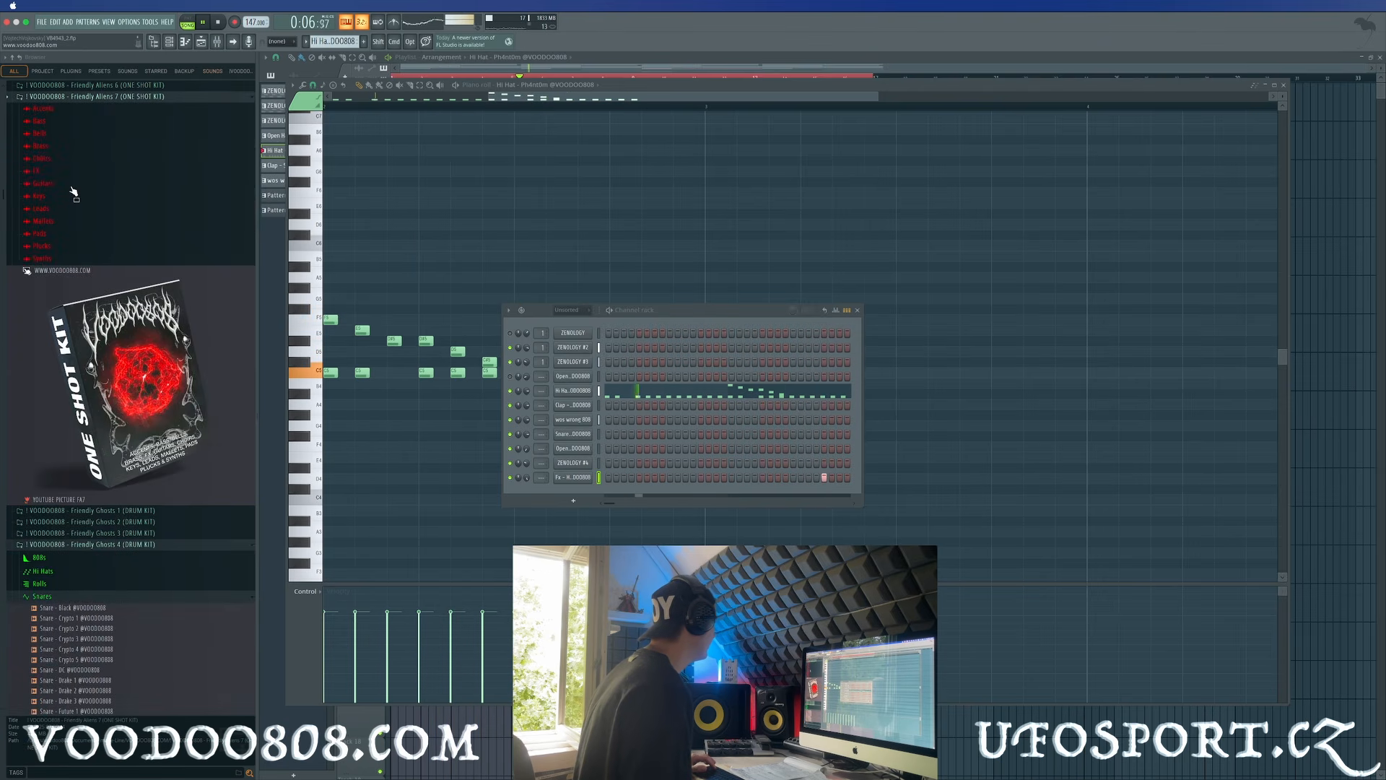
pyautogui.click(72, 172)
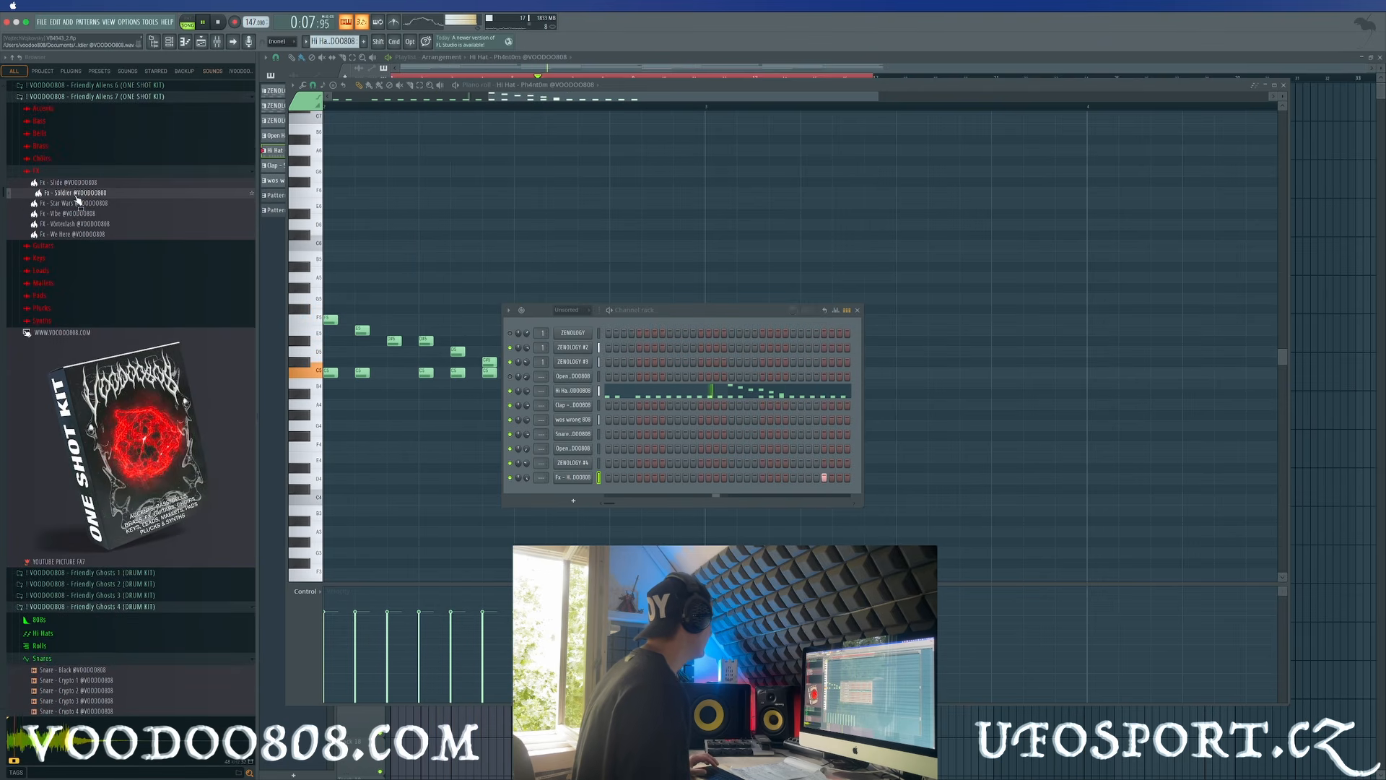
pyautogui.click(108, 159)
pyautogui.click(110, 181)
pyautogui.click(114, 190)
pyautogui.click(118, 202)
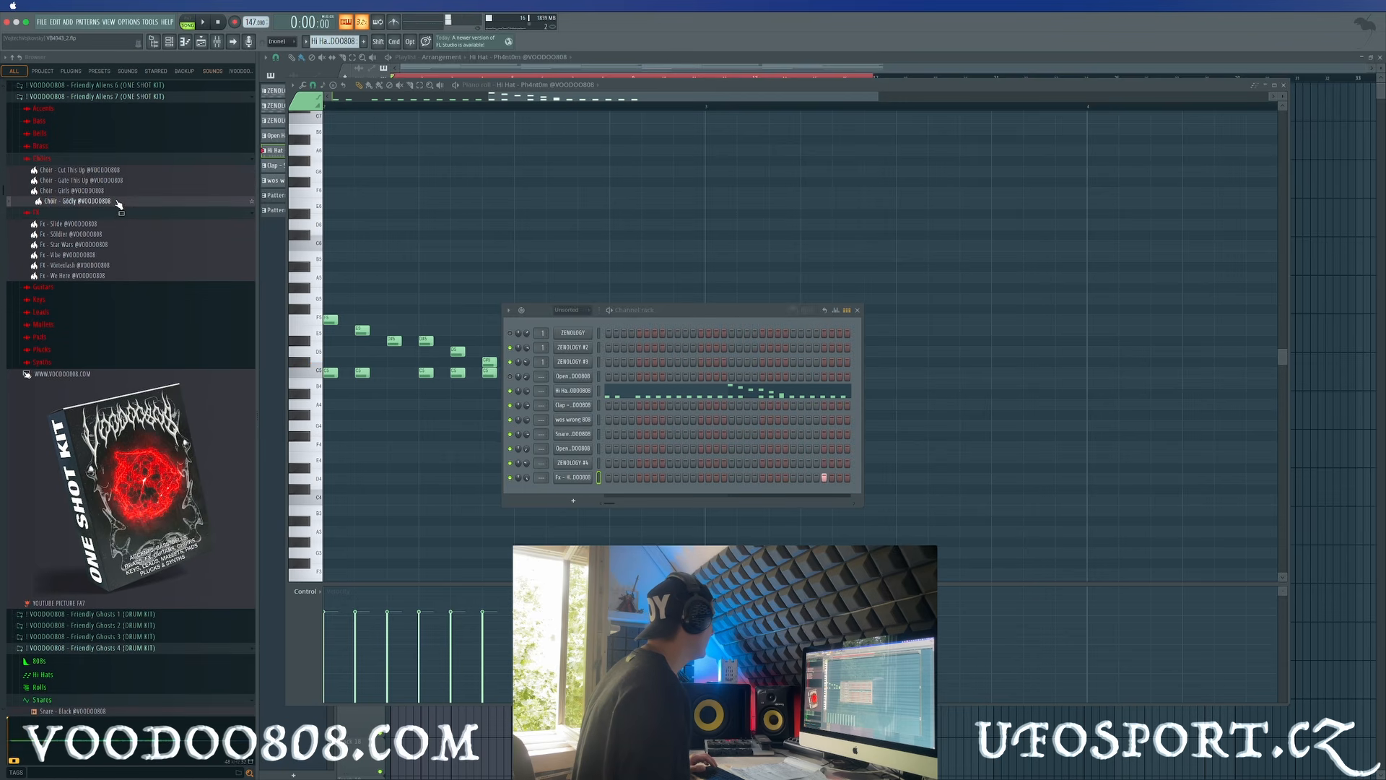
pyautogui.press('space')
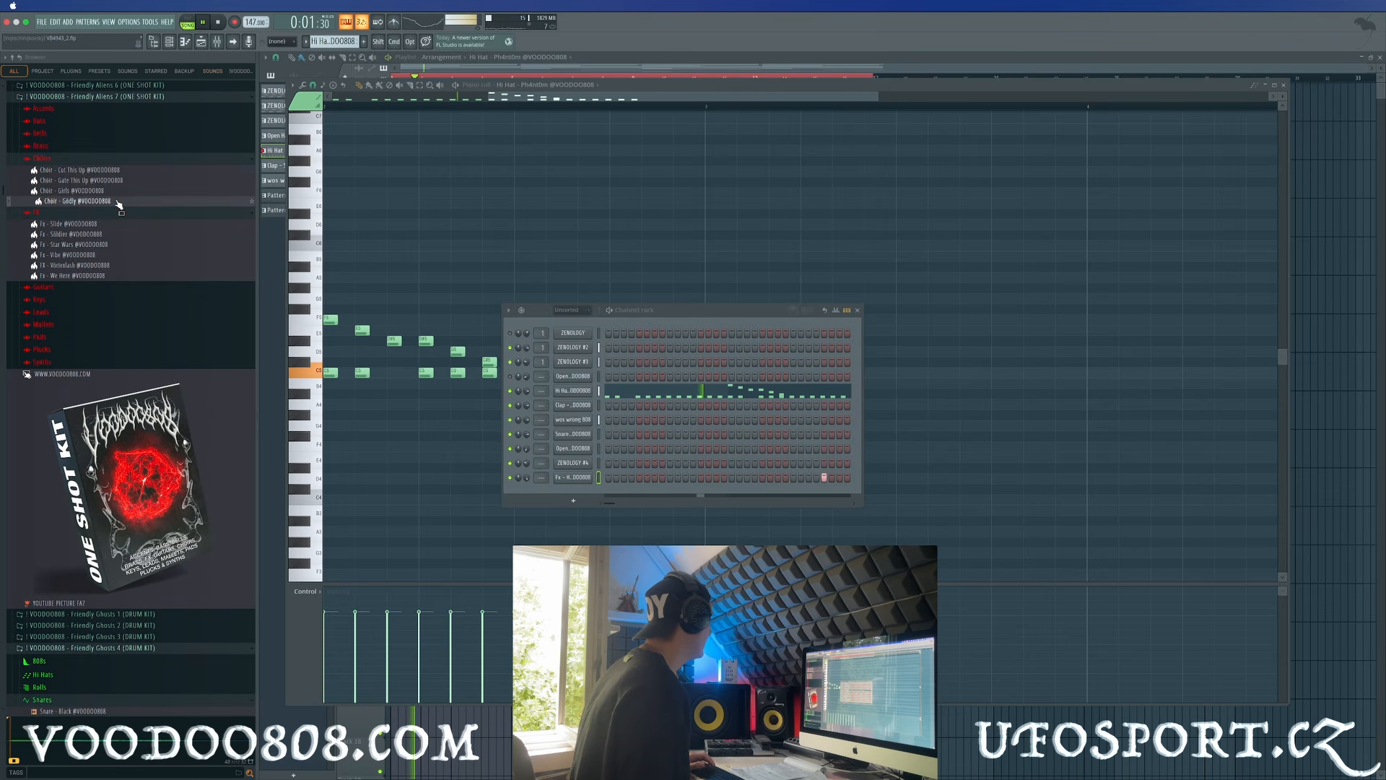
# Add the Choir - Godly sample as a new channel, open its sampler settings and play a test note
pyautogui.moveTo(120, 207); pyautogui.dragTo(570, 491)
pyautogui.press('space')
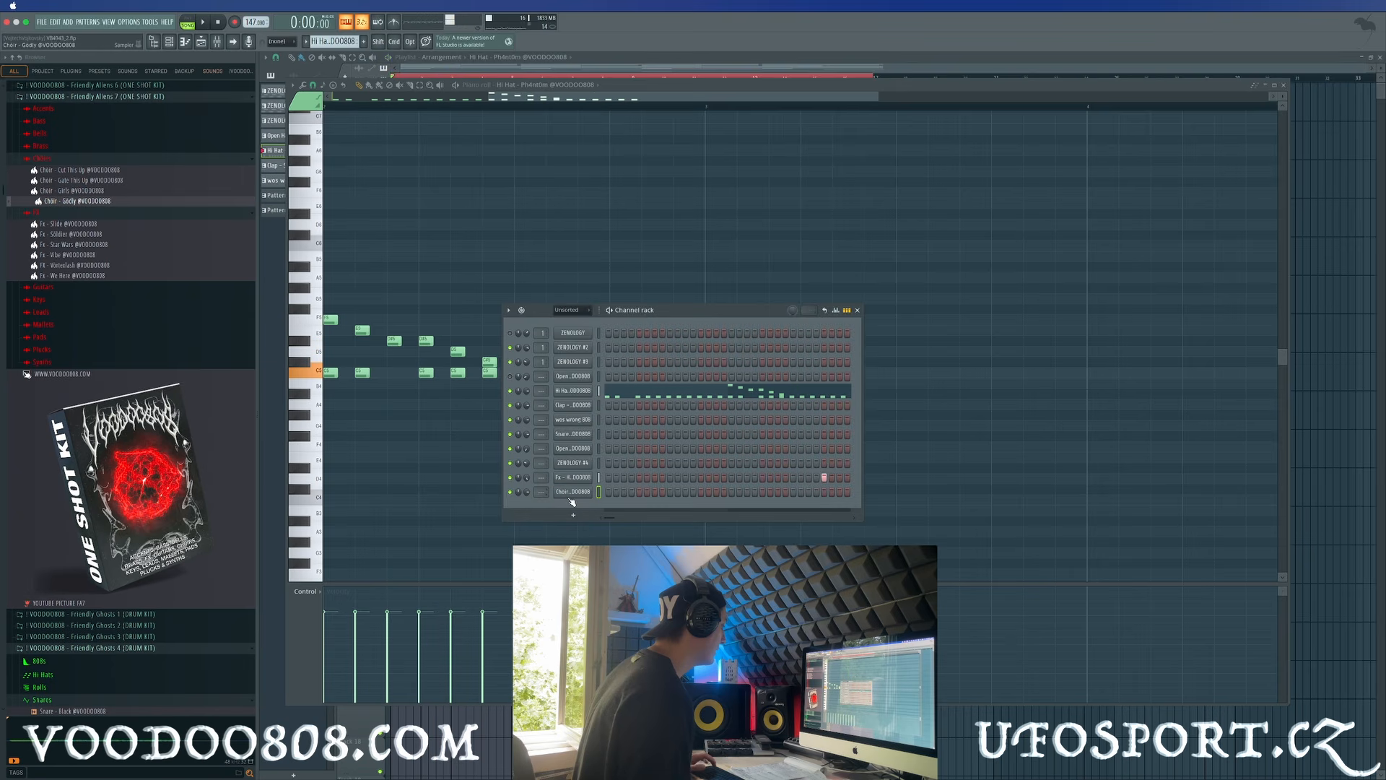
pyautogui.click(572, 492)
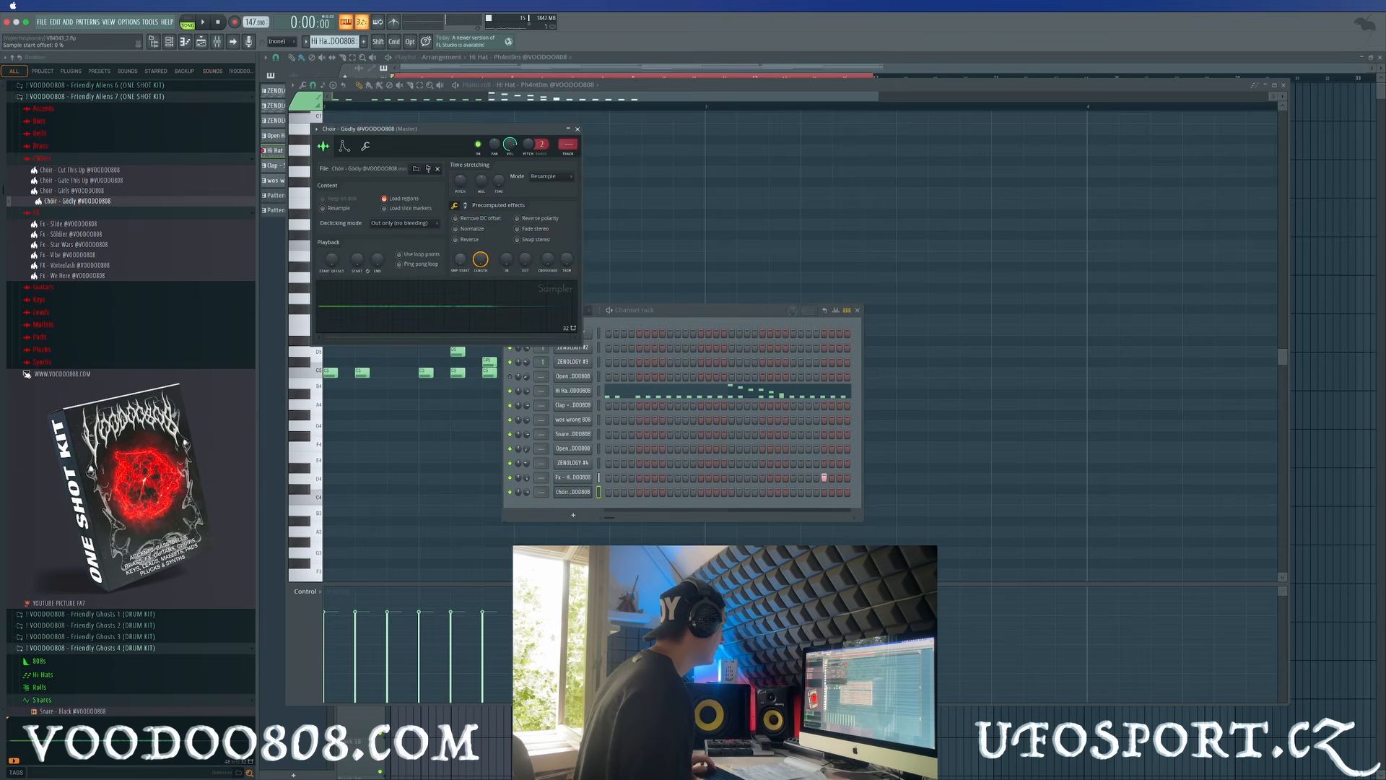
pyautogui.press('g')
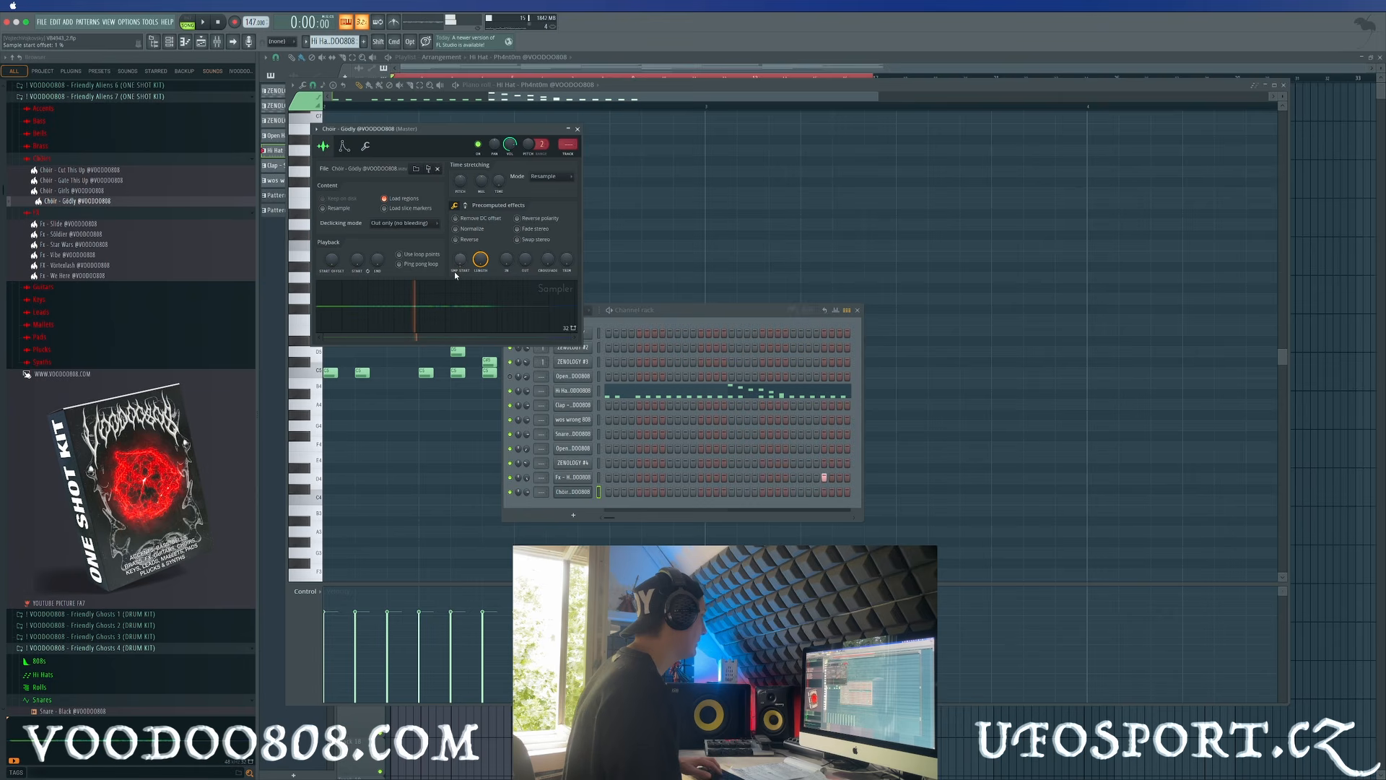
# Check the Choir - Godly channel's time-stretching modes, set the channel to cut itself, and show its volume envelope settings
pyautogui.click(549, 176)
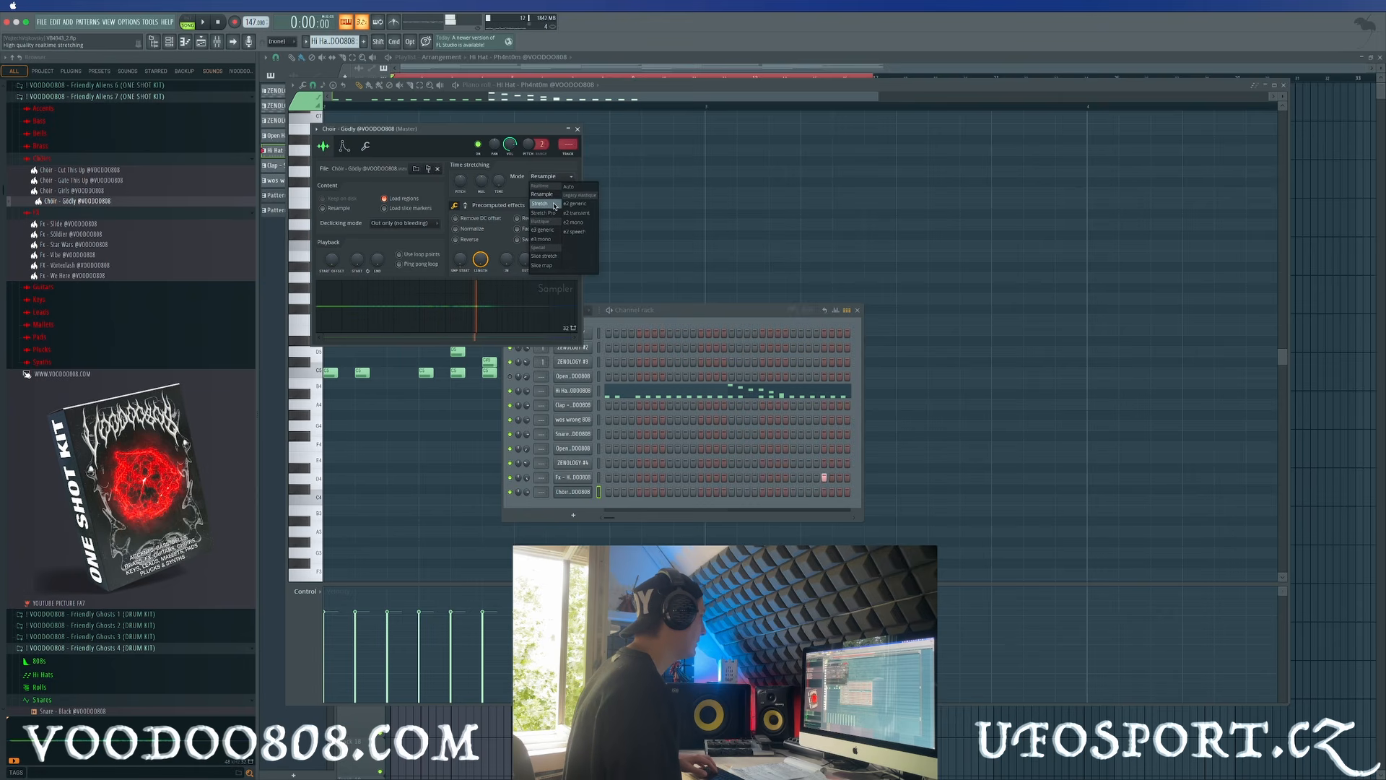
pyautogui.click(580, 168)
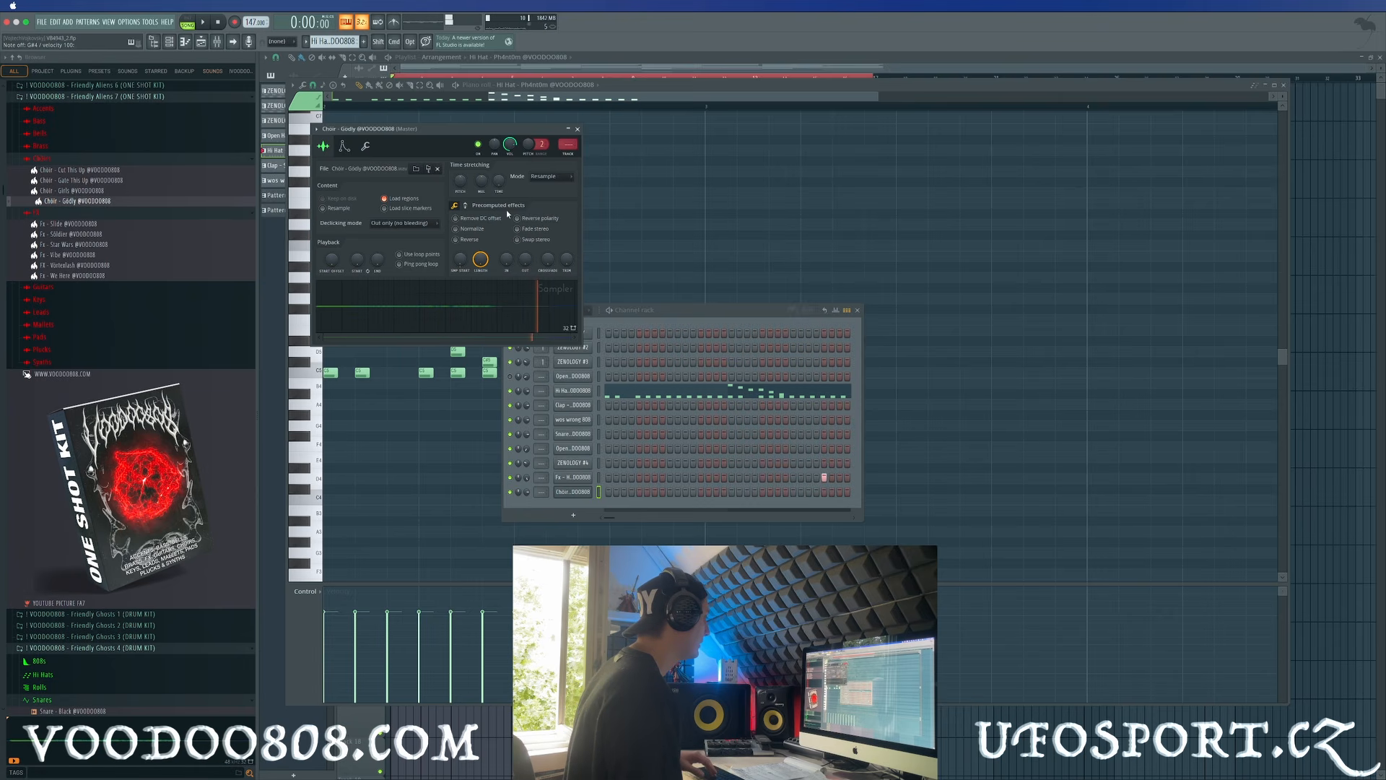
pyautogui.click(366, 147)
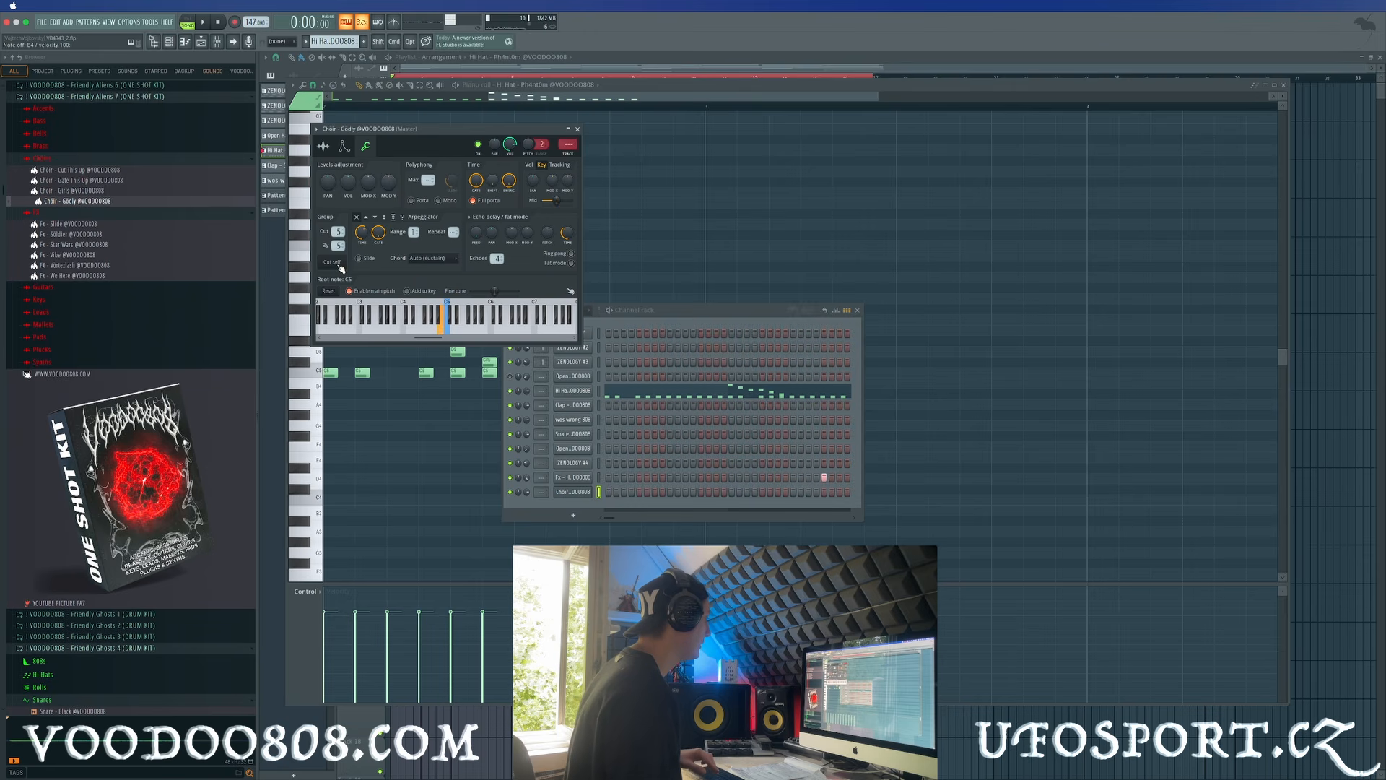
pyautogui.click(345, 146)
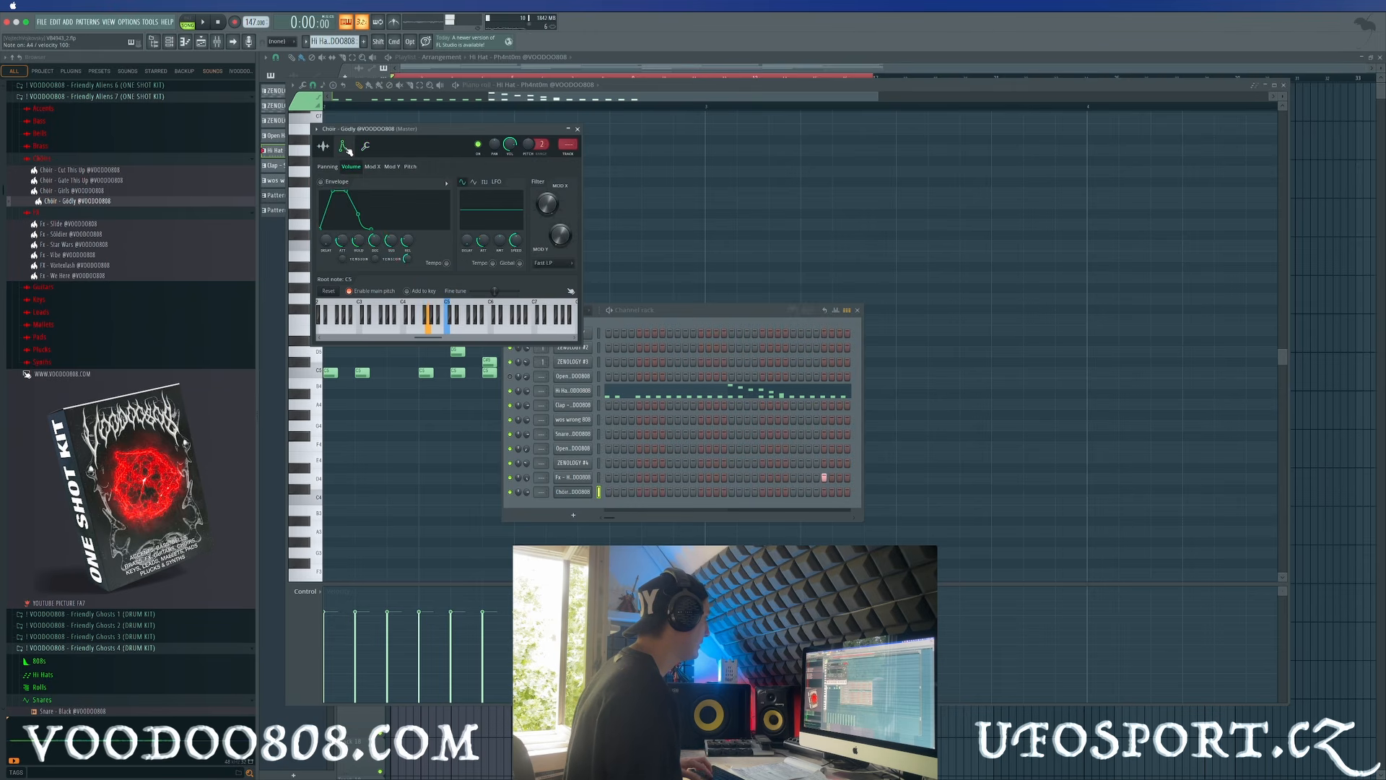
# Play the Hi Hat pattern and slightly raise the Choir - Godly channel's volume while auditioning it against the beat
pyautogui.press('space')
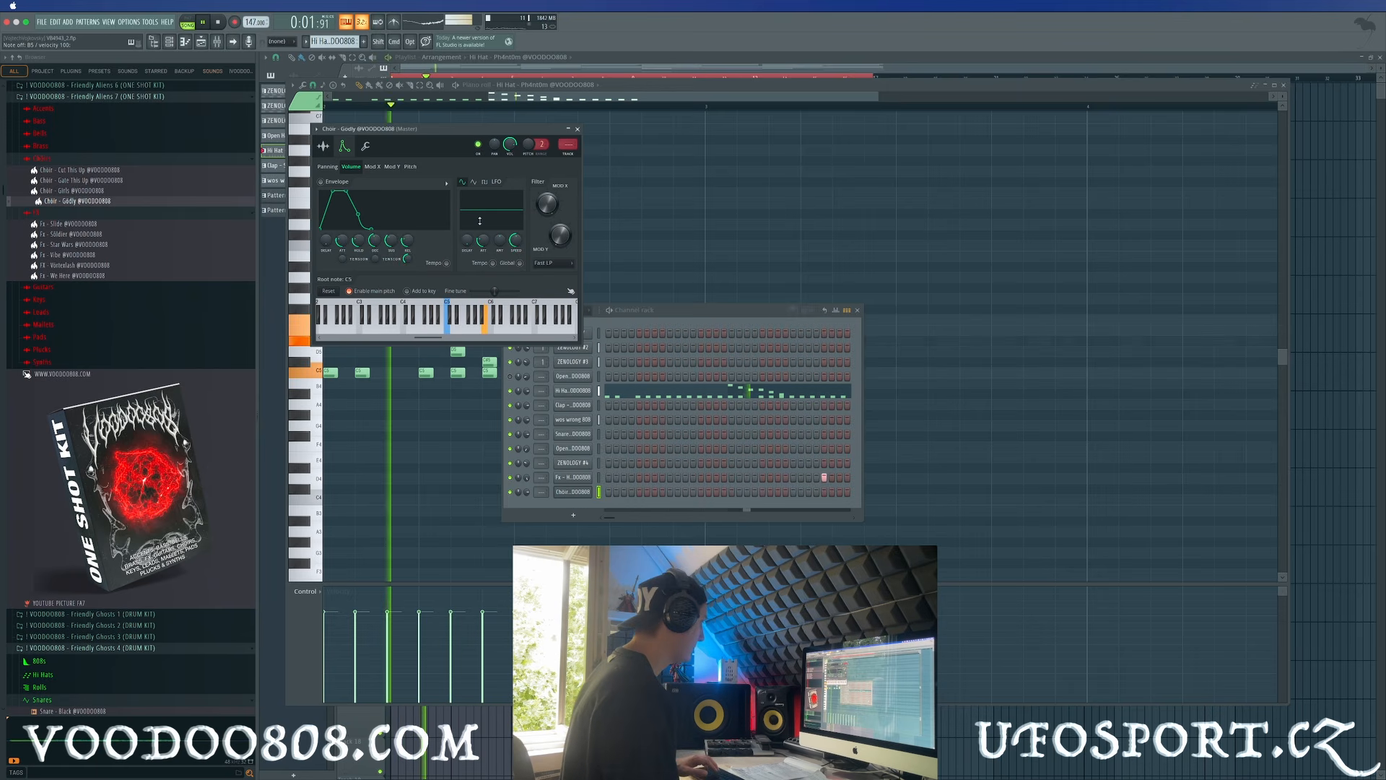
pyautogui.moveTo(513, 142); pyautogui.dragTo(513, 140)
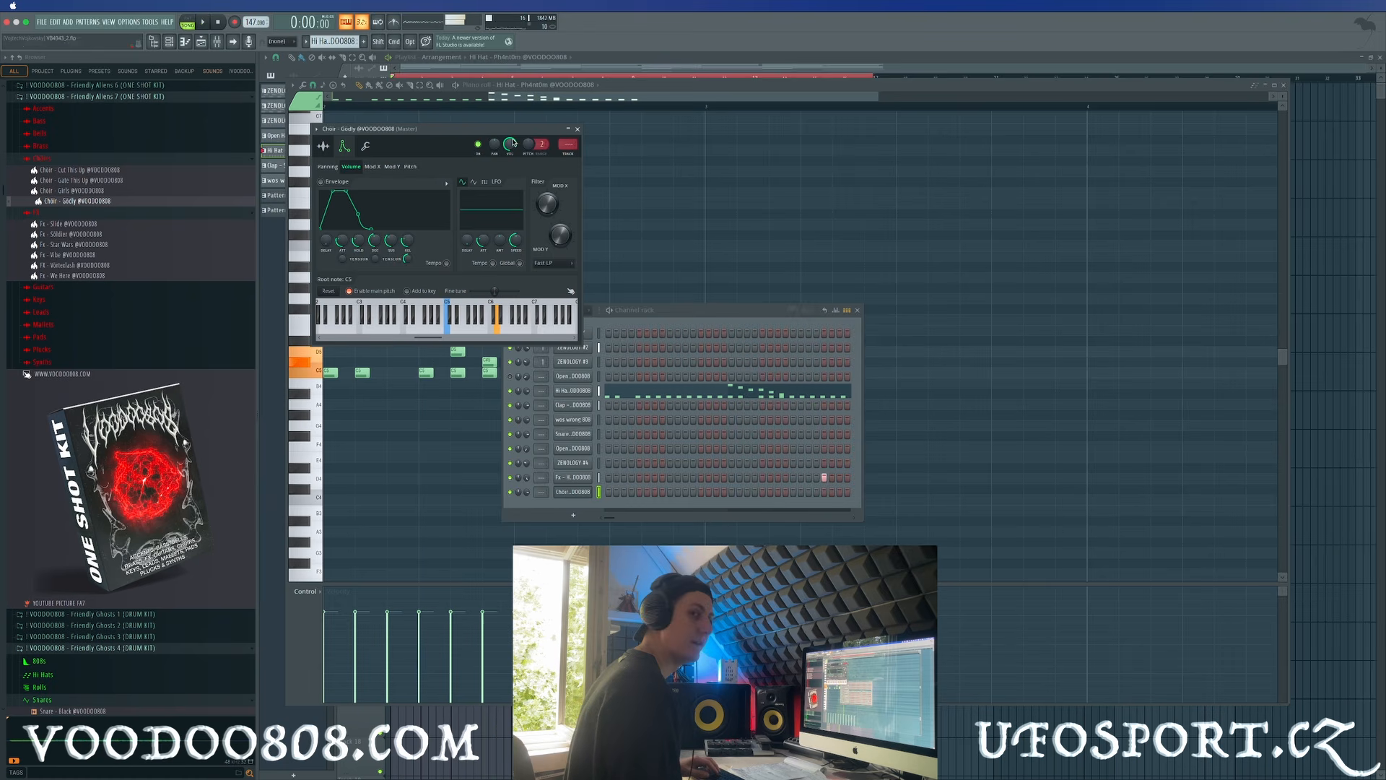